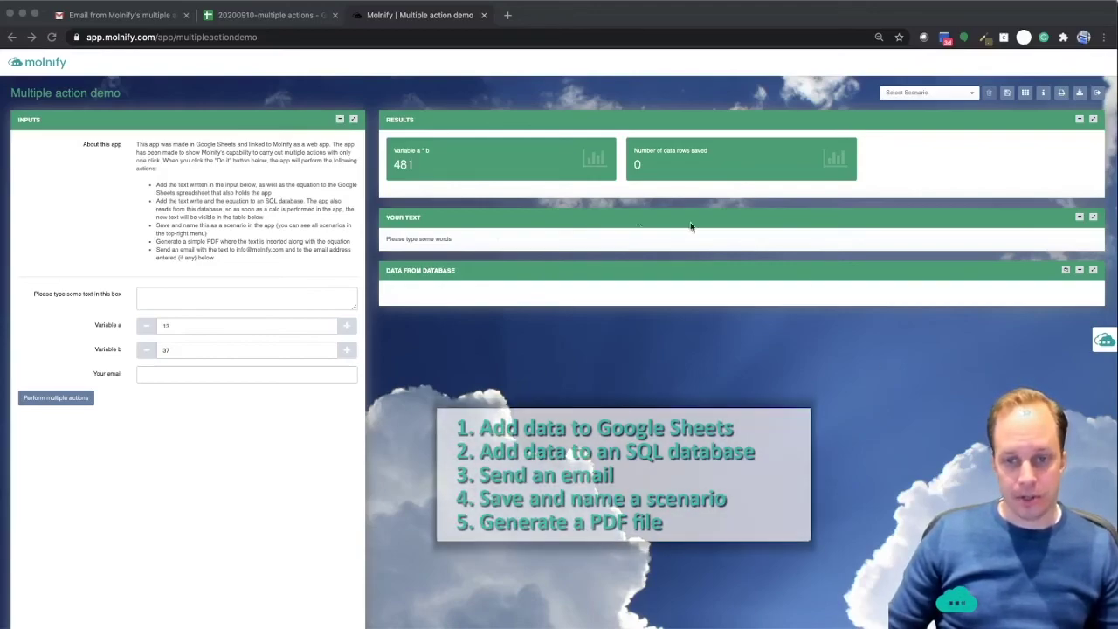
- Enter 'This is the first test' as the demo text and set Variable a to 123
left_click(138, 299)
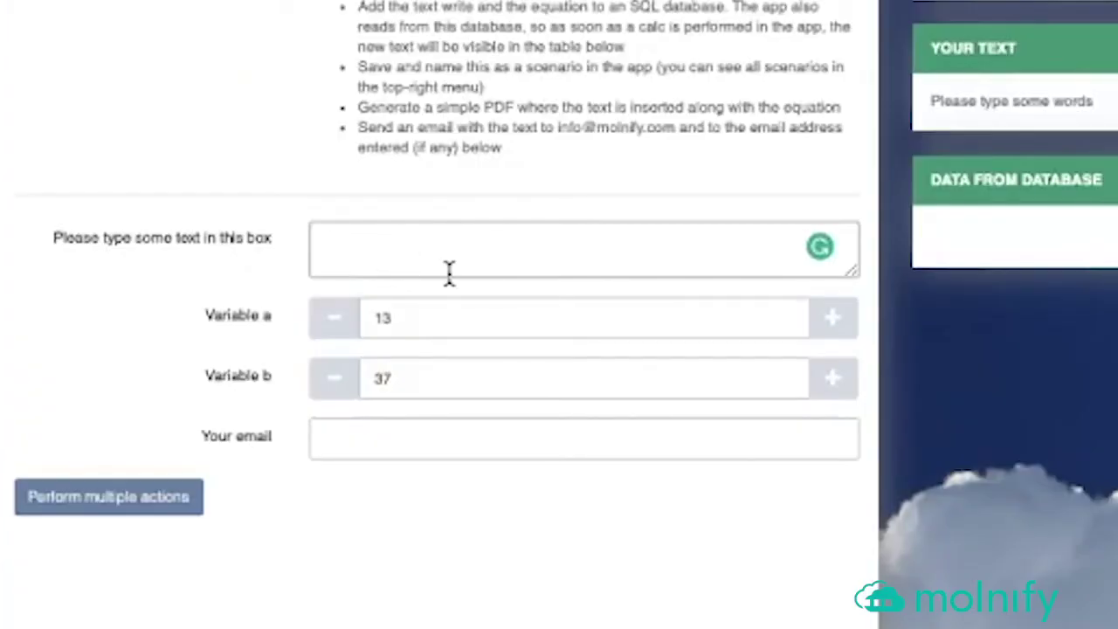
type("Th")
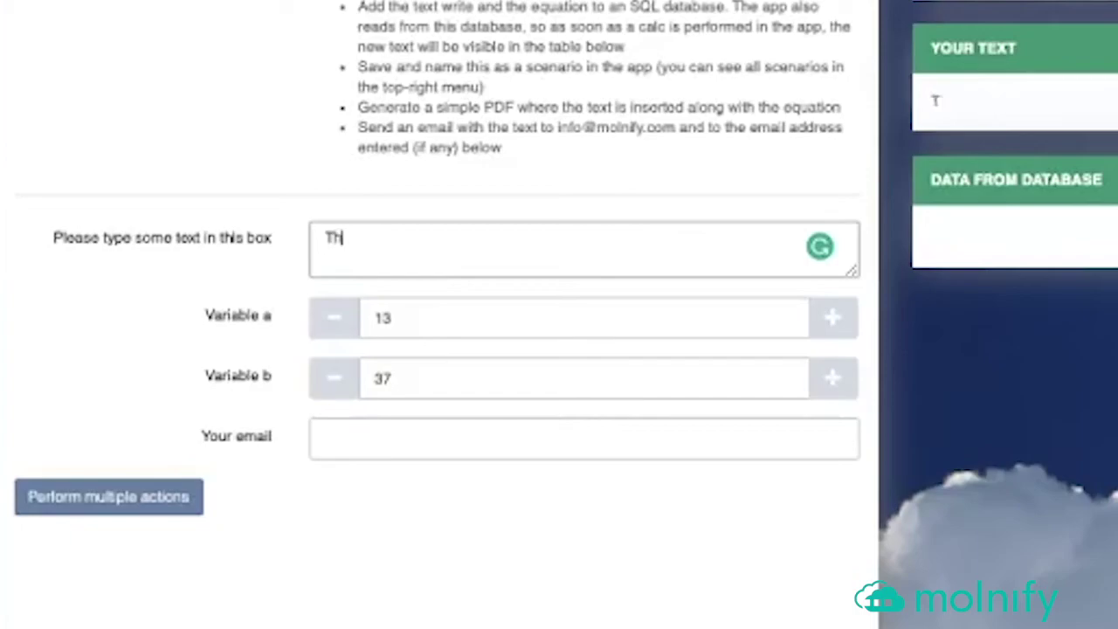
type("is is the first test")
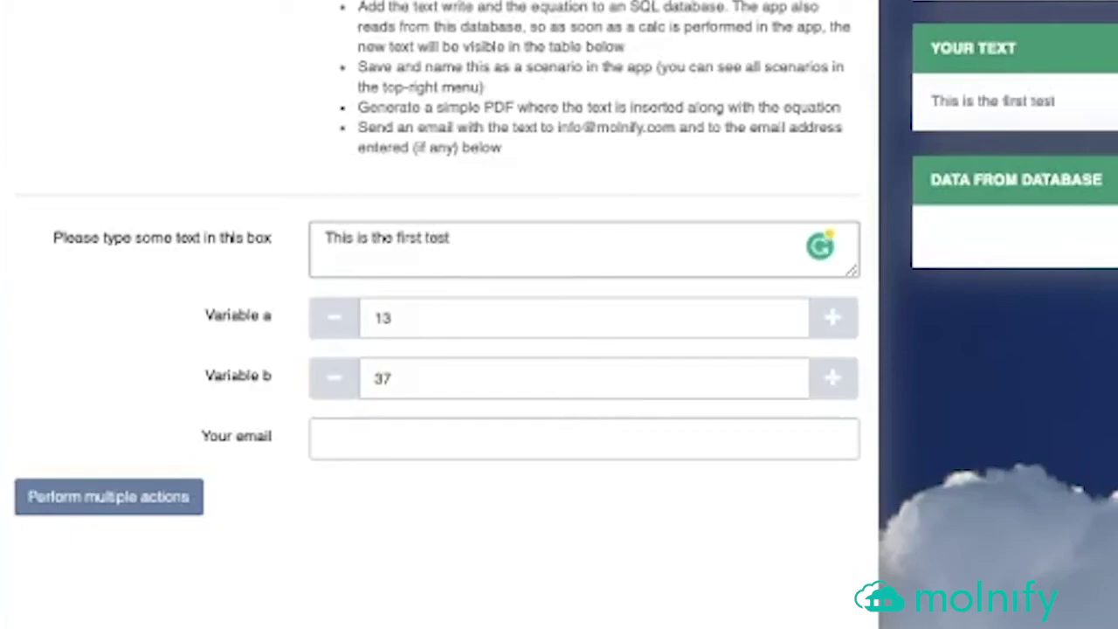
left_click(424, 315)
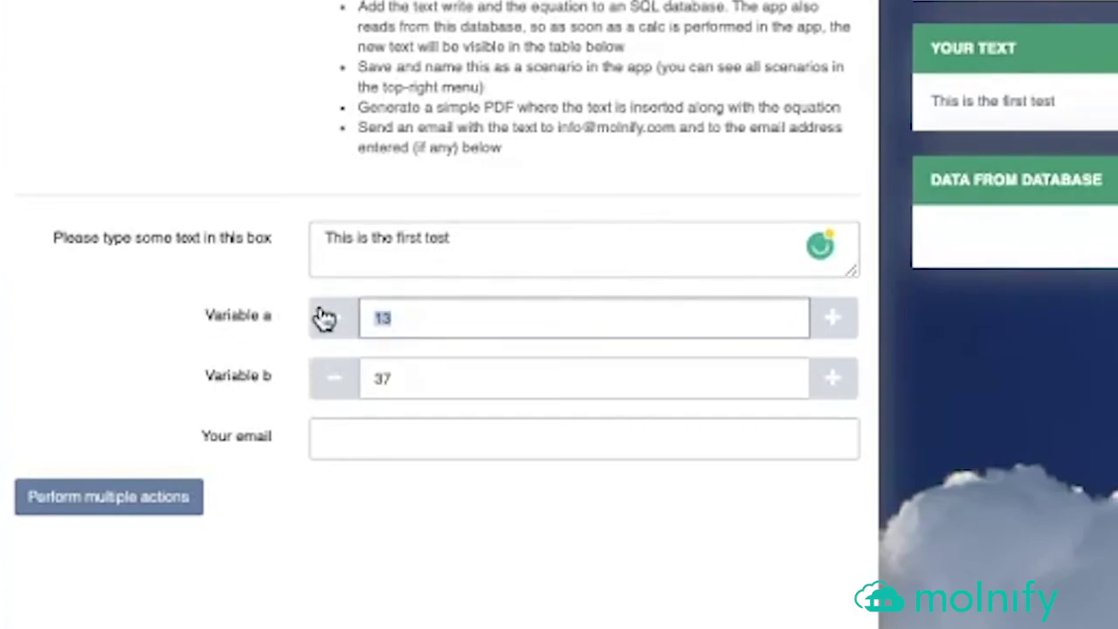
type("123")
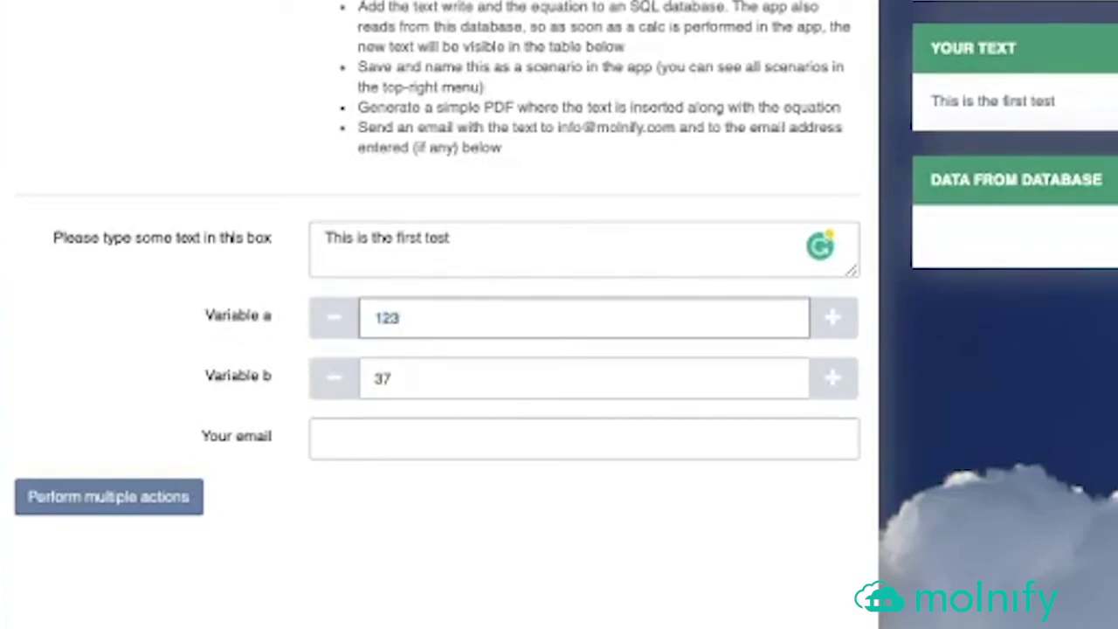
- Set Variable b to 654, giving 80 442, and fill in the e-mail address field
left_click(449, 374)
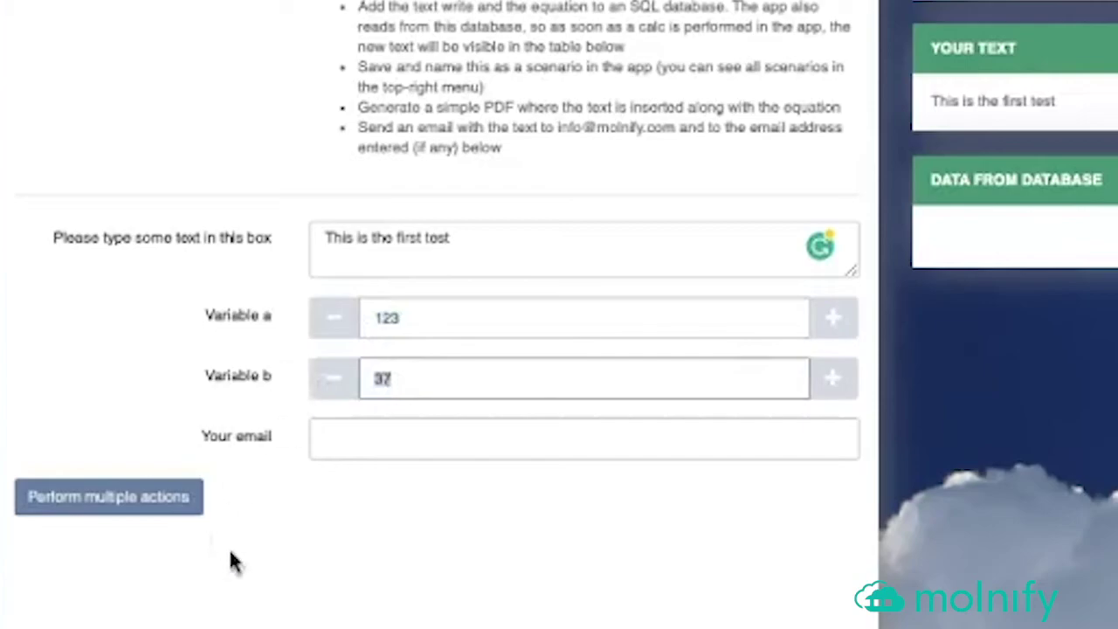
type("654")
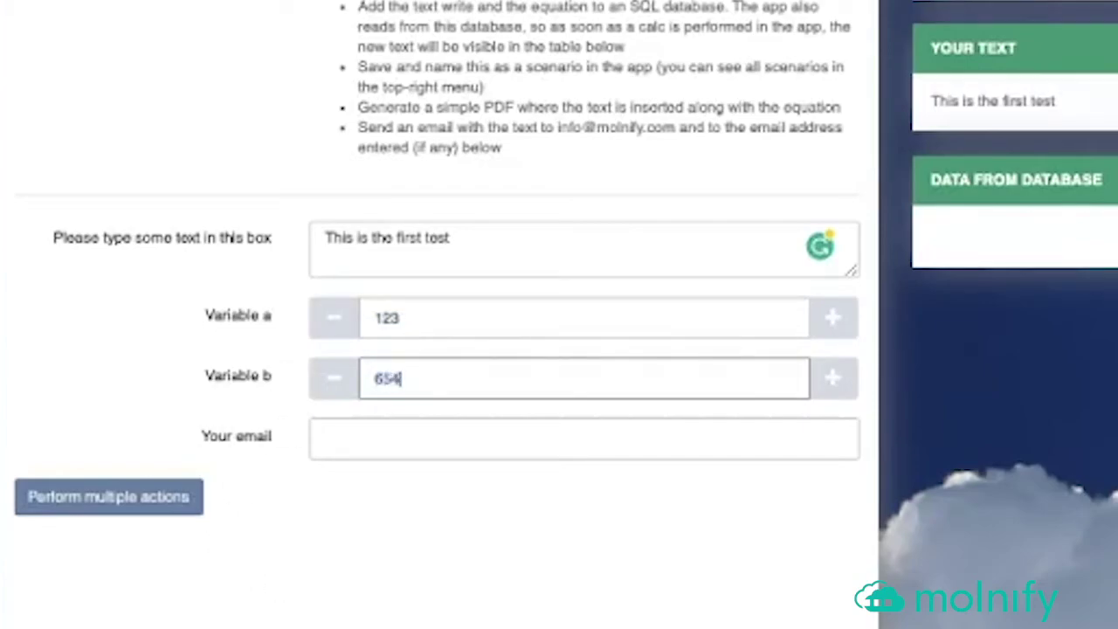
left_click(411, 439)
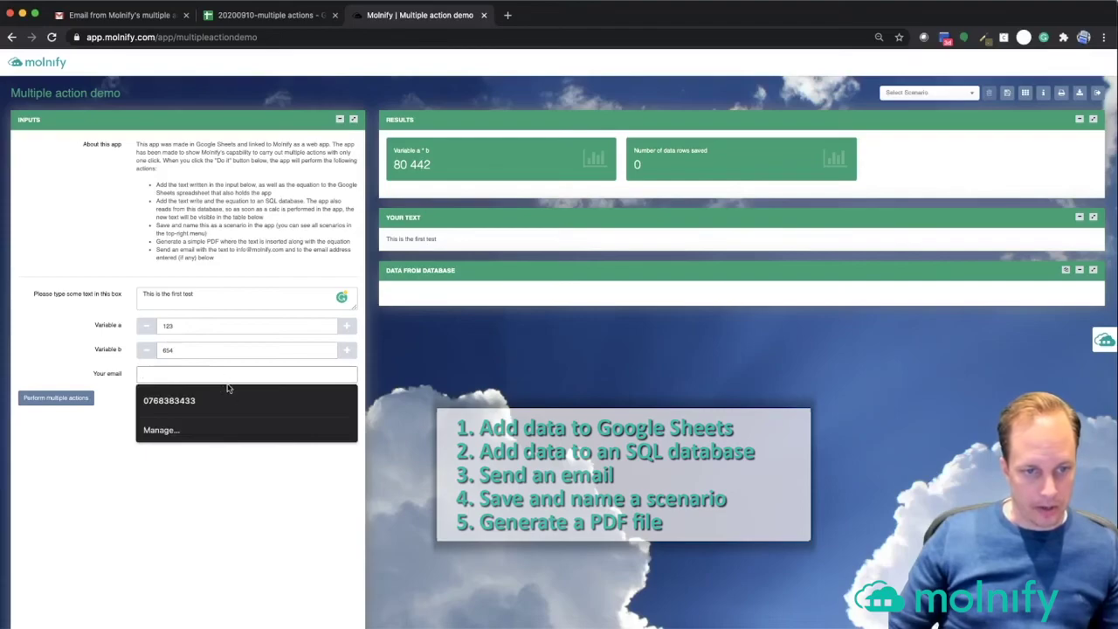
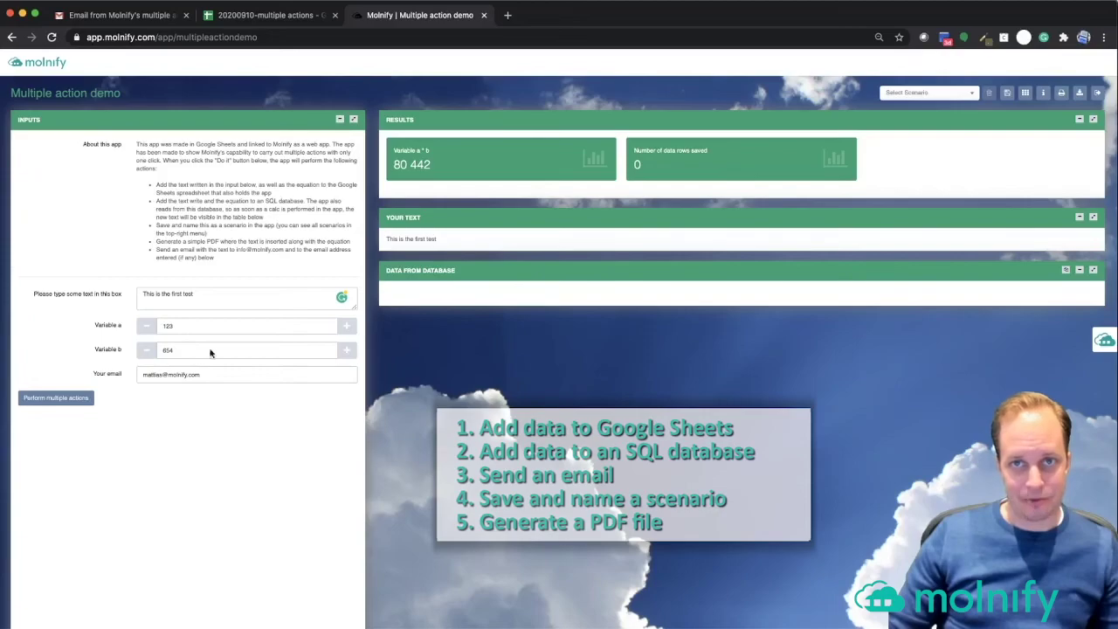
- Run all demo actions at once, saving Scenario no 1, and open the downloaded PDF
left_click(61, 400)
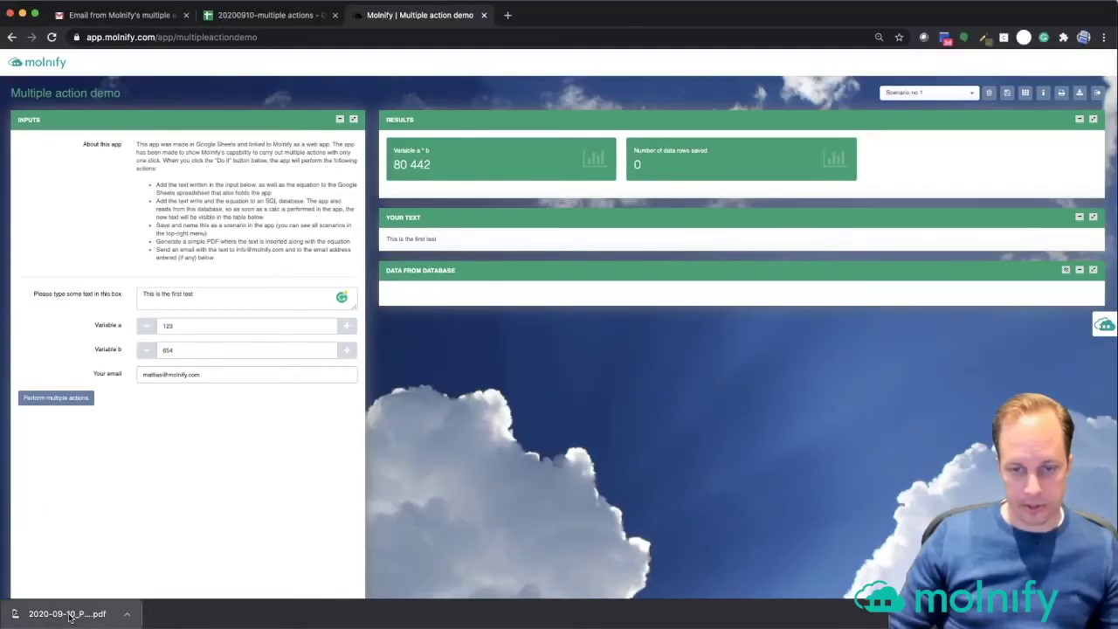
left_click(70, 615)
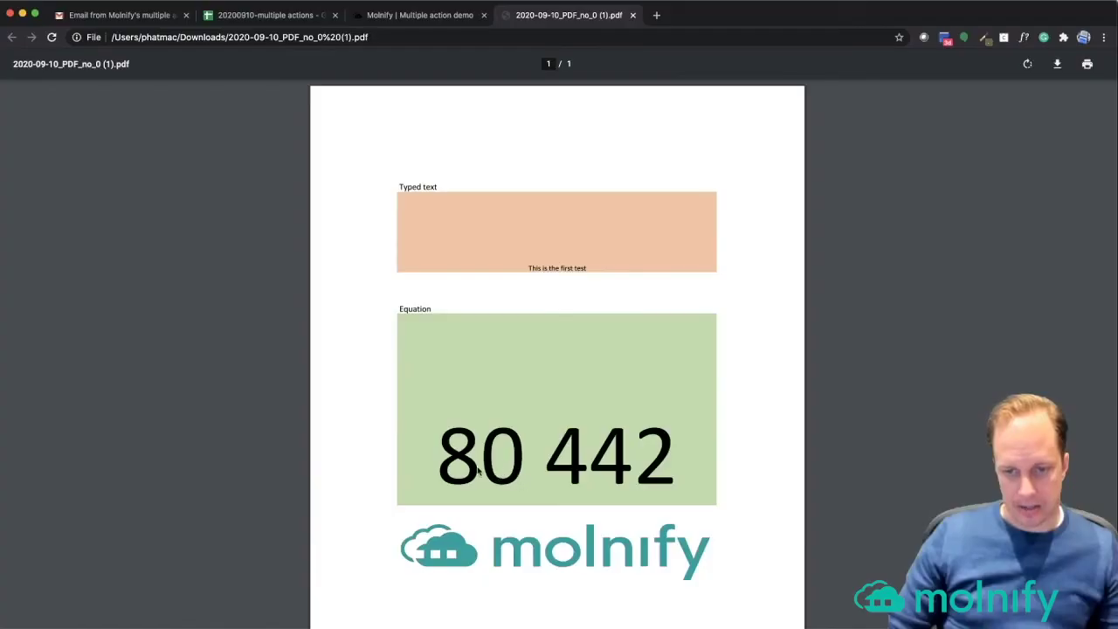
- Scroll through the PDF showing 'This is the first test' and the result 80 442
scroll(446, 216, "down", 1)
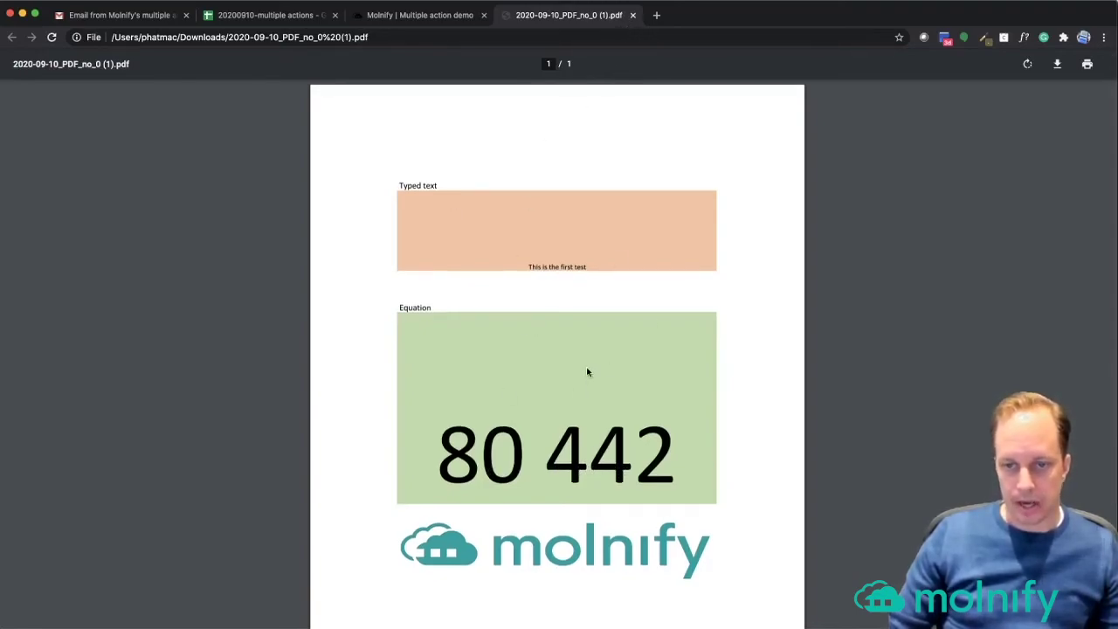
- Reload Scenario no 1, raise Variable b to 655 (a × b 80 565), and check Gmail
left_click(633, 15)
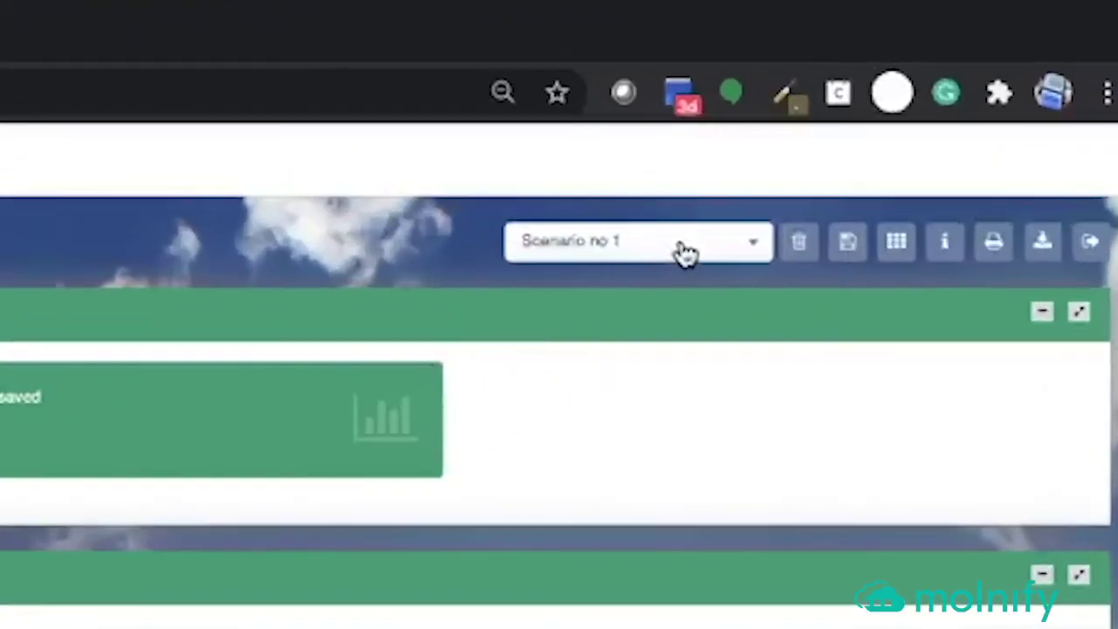
left_click(738, 220)
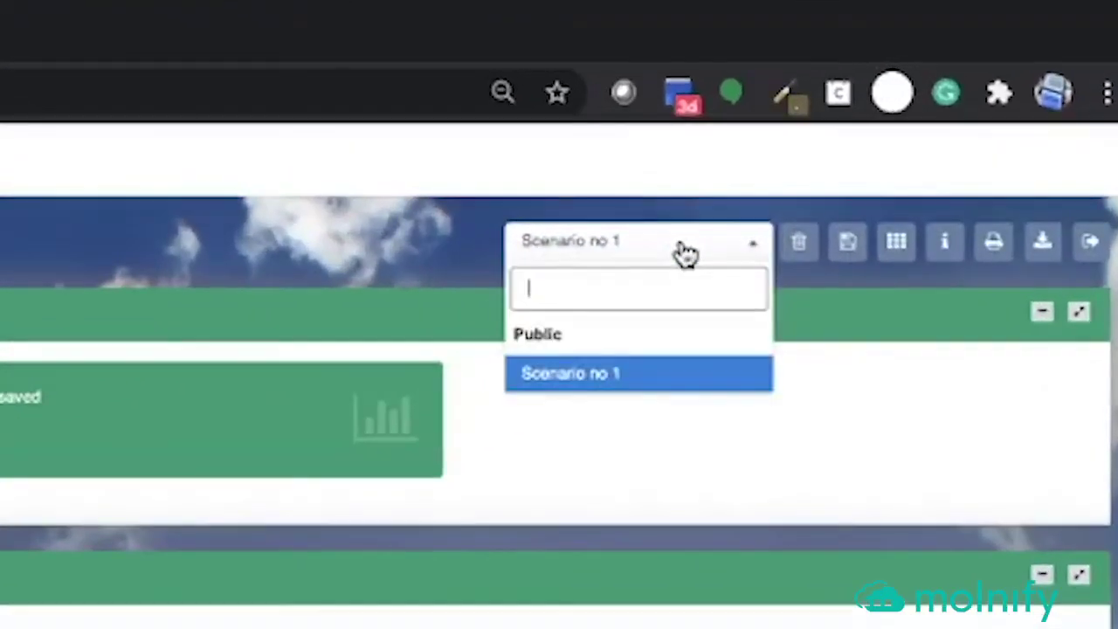
left_click(618, 392)
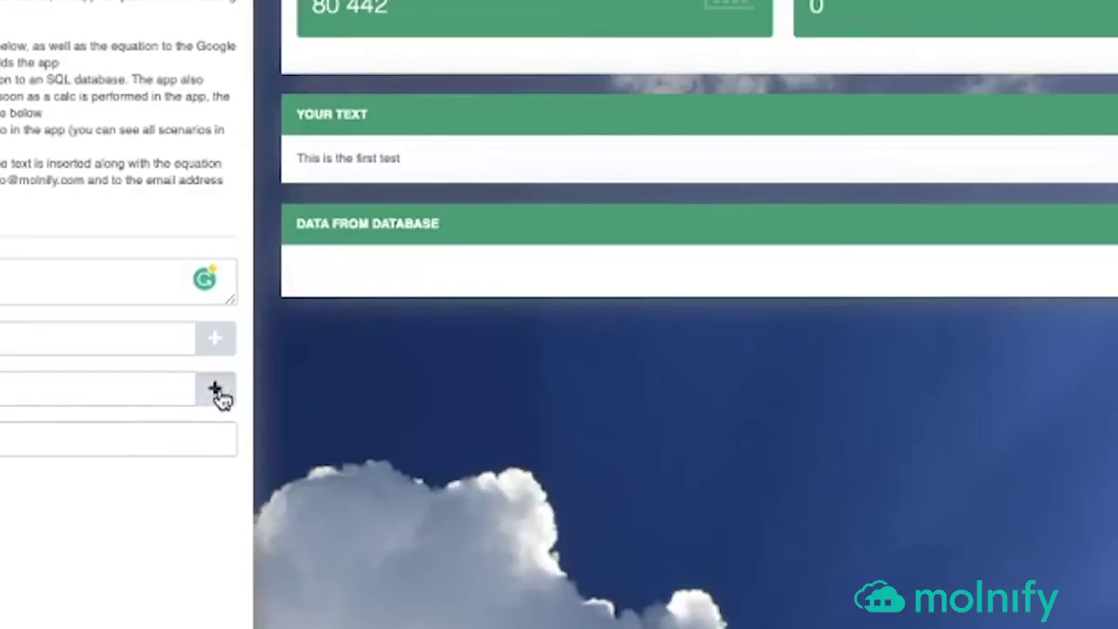
left_click(216, 390)
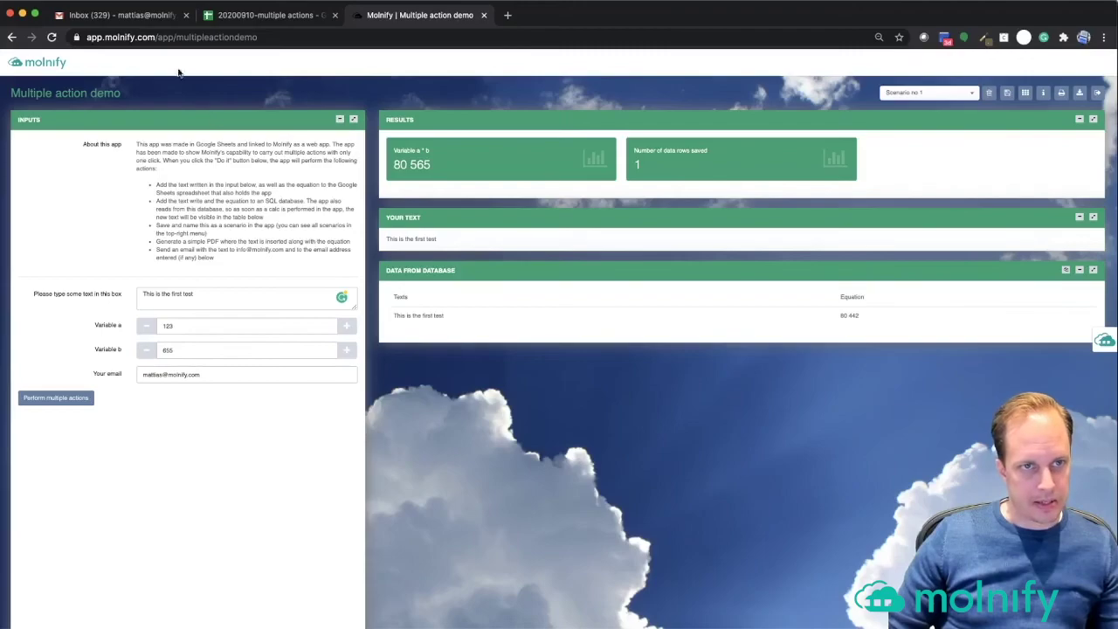
left_click(111, 18)
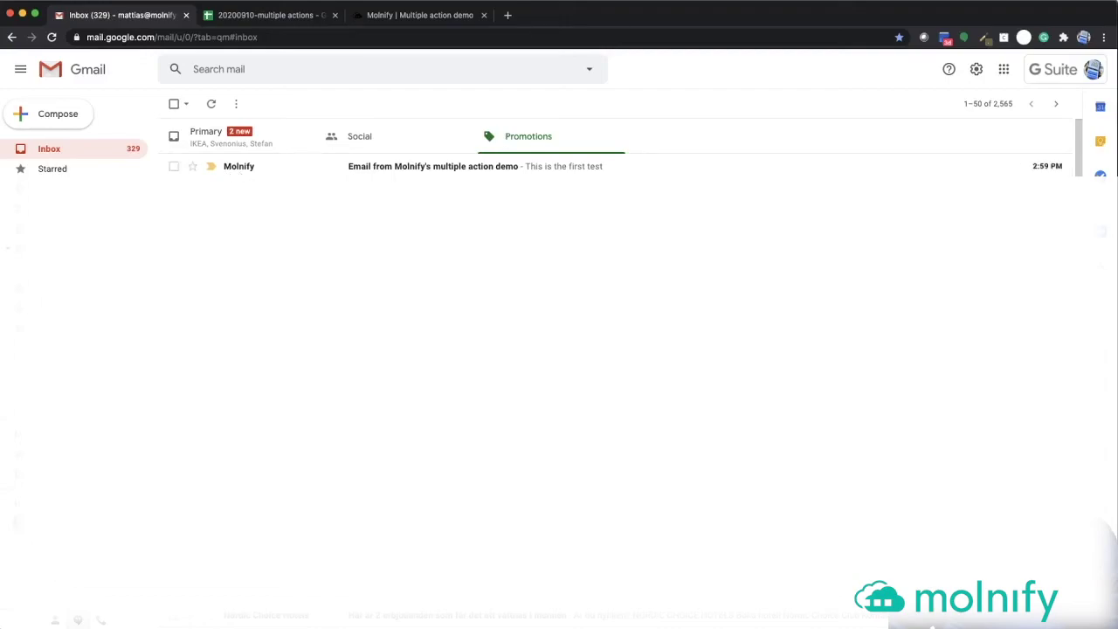
scroll(614, 370, "down", 1)
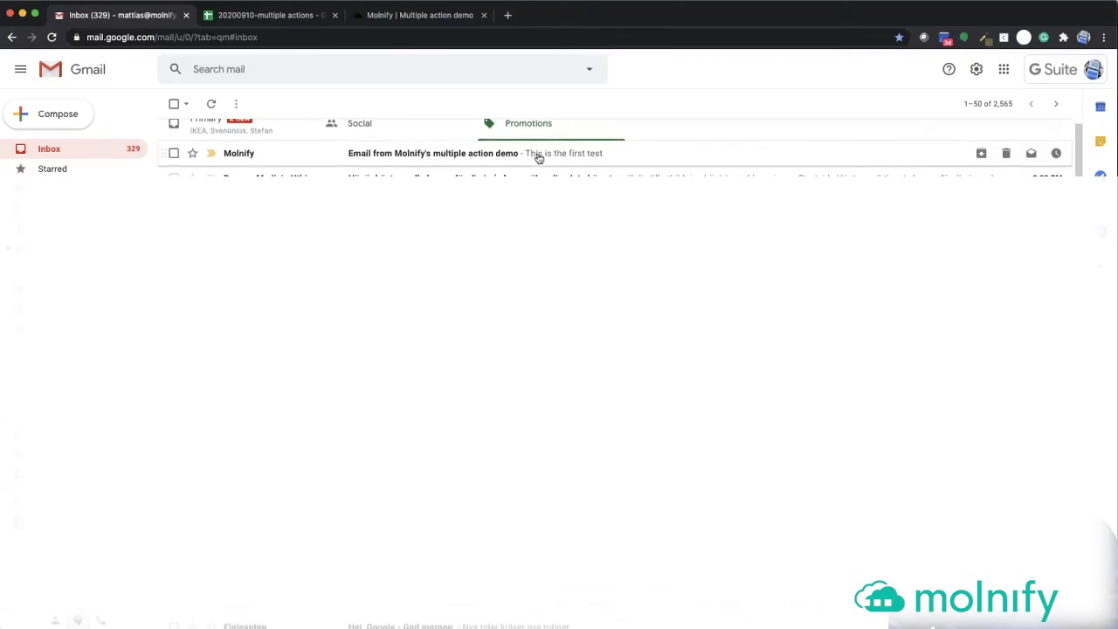
left_click(538, 155)
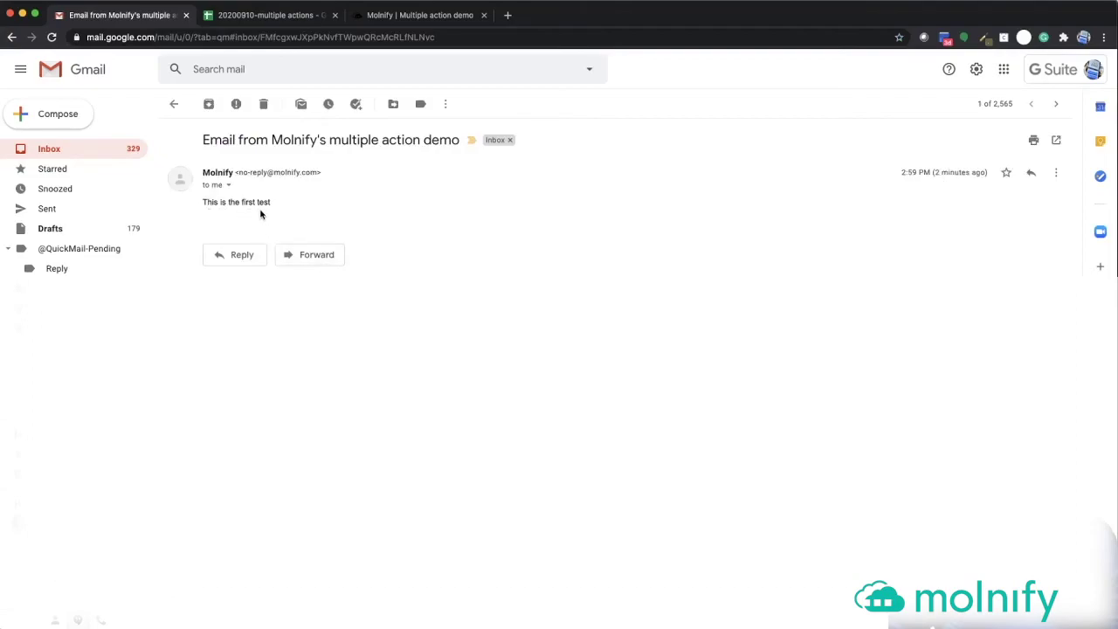
left_click(64, 155)
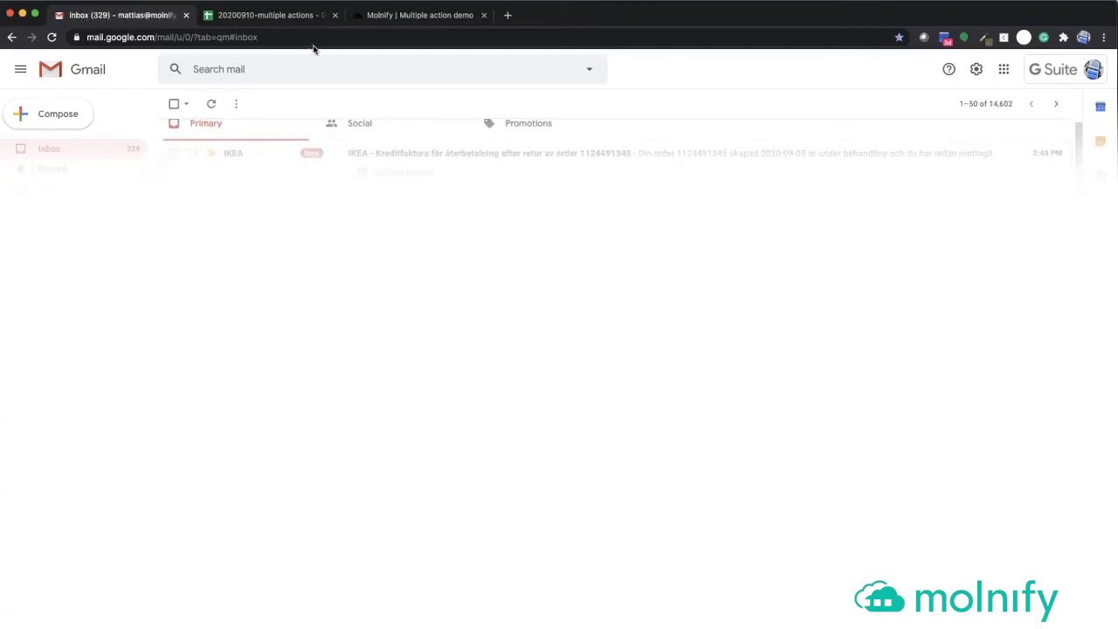
- Return to the demo, deselect the About text, and switch to the '20200910-multiple actions' sheet
left_click(410, 16)
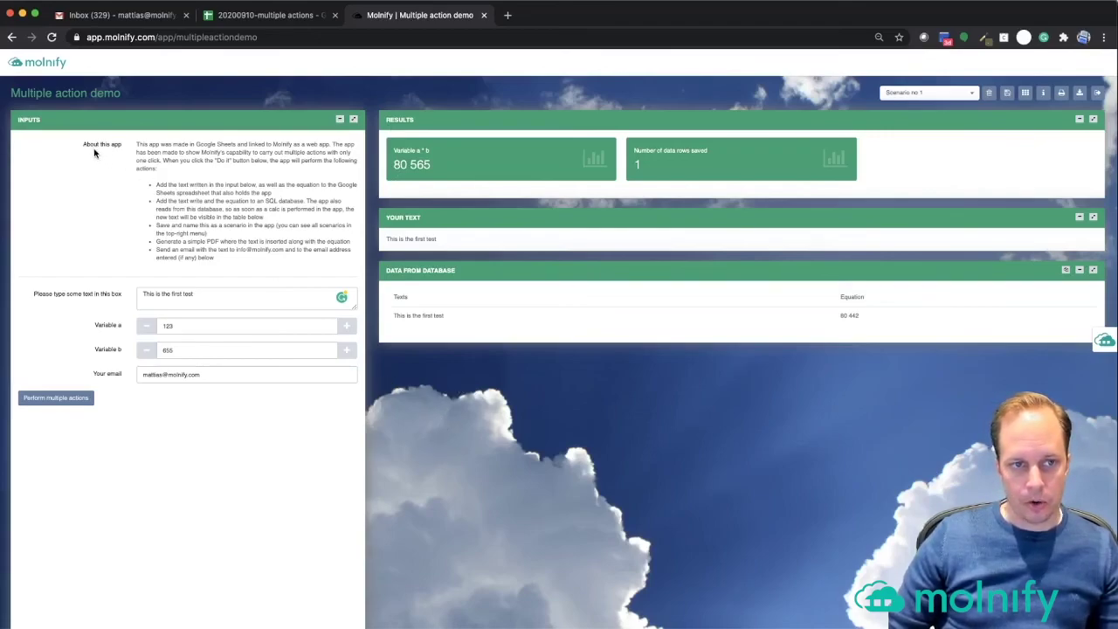
left_click_drag(84, 145, 246, 269)
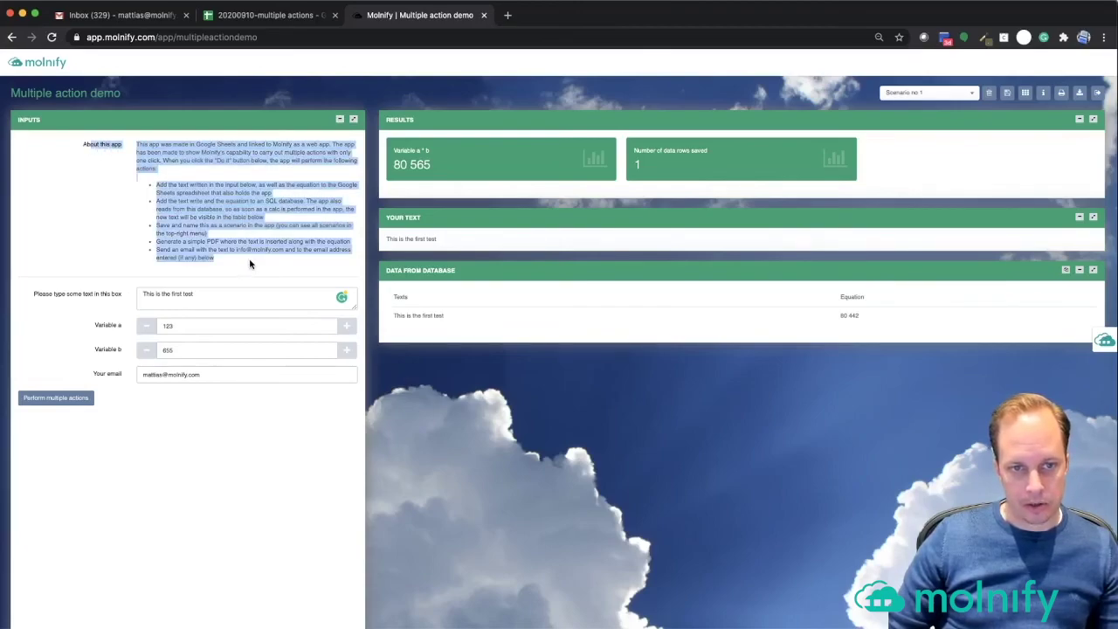
left_click(250, 265)
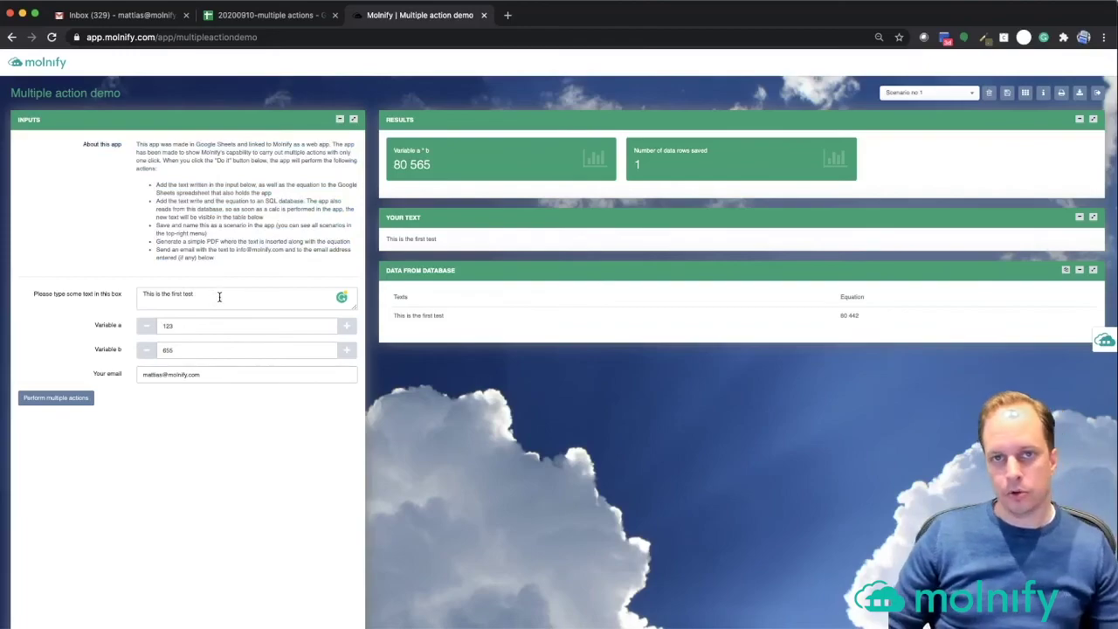
left_click(251, 16)
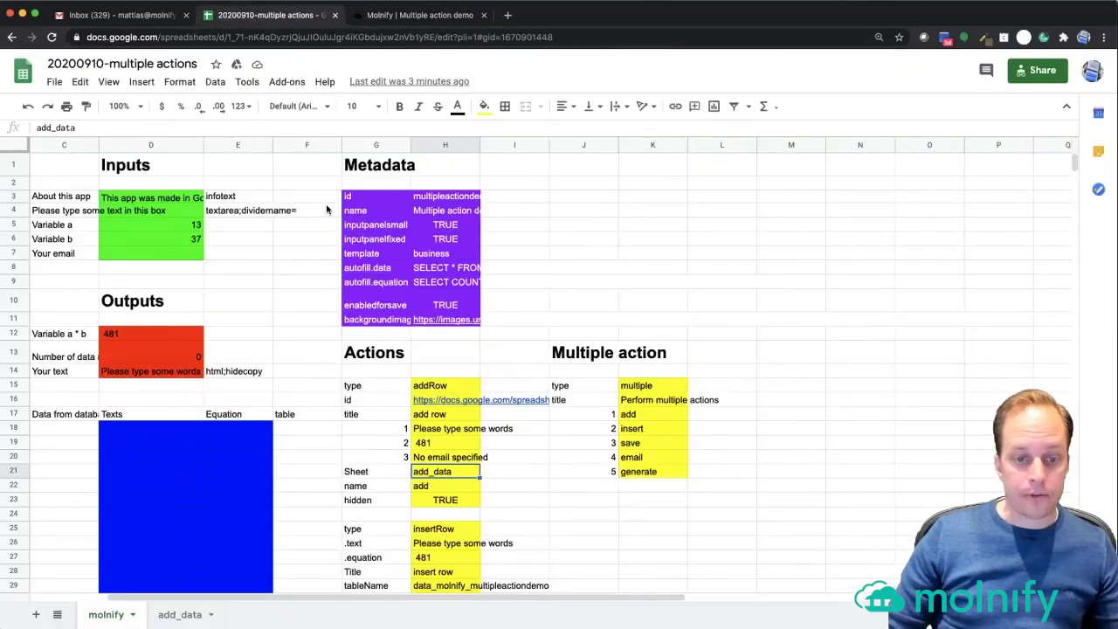
left_click(178, 618)
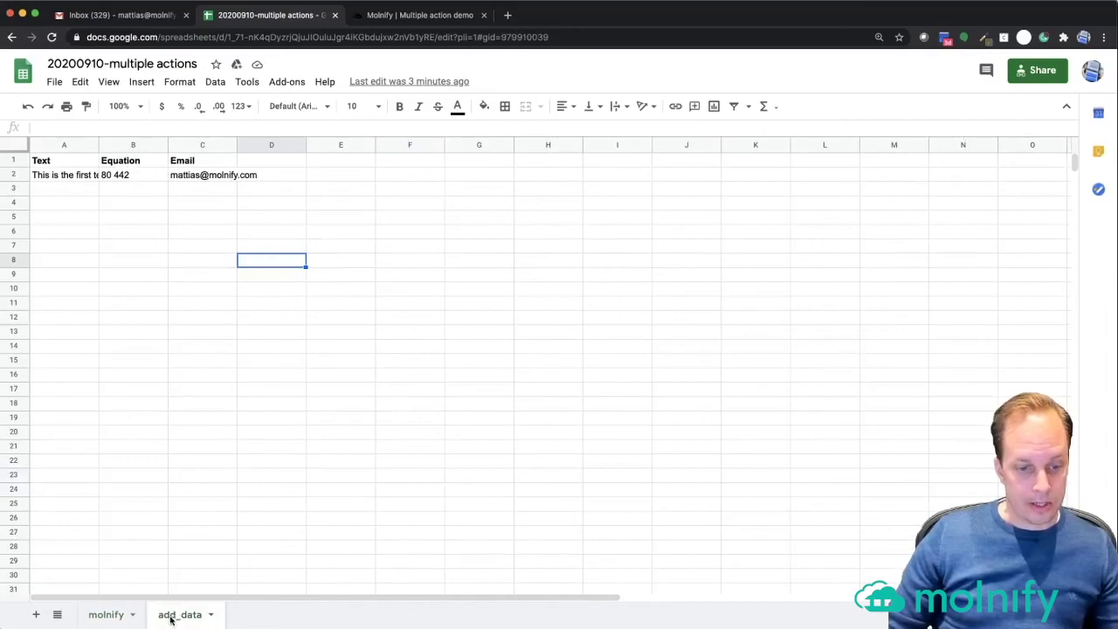
left_click(54, 176)
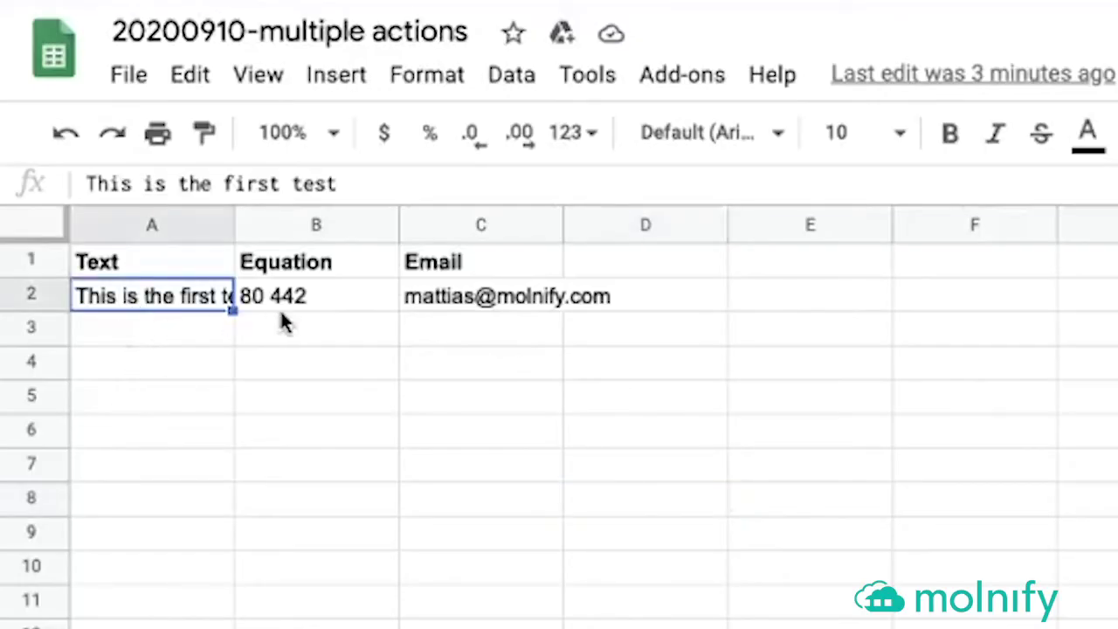
left_click(297, 292)
left_click(497, 296)
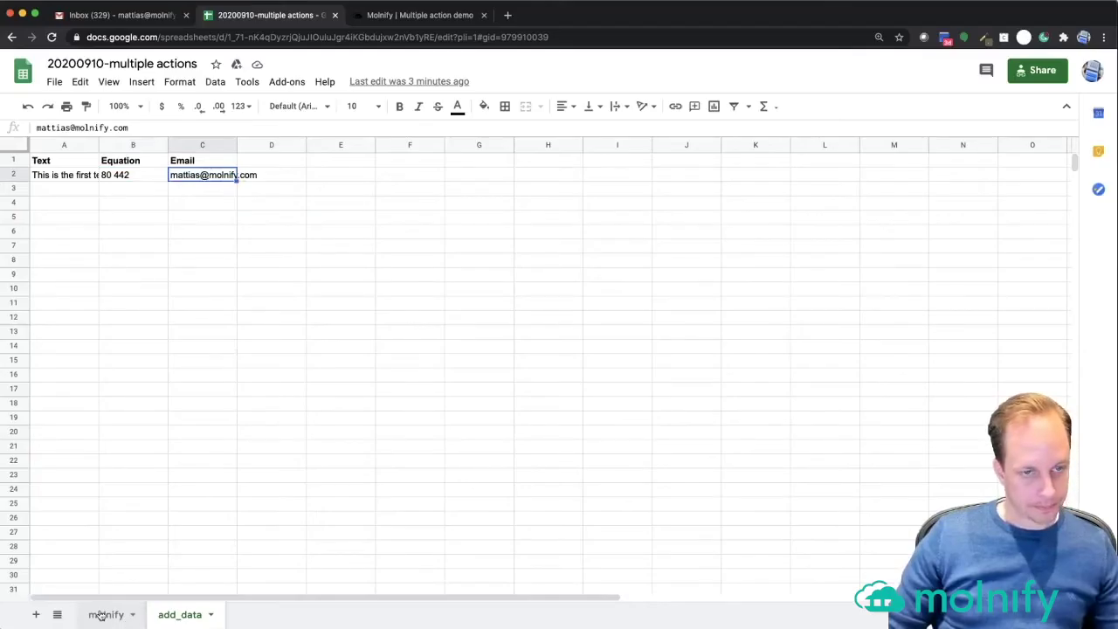
left_click(100, 615)
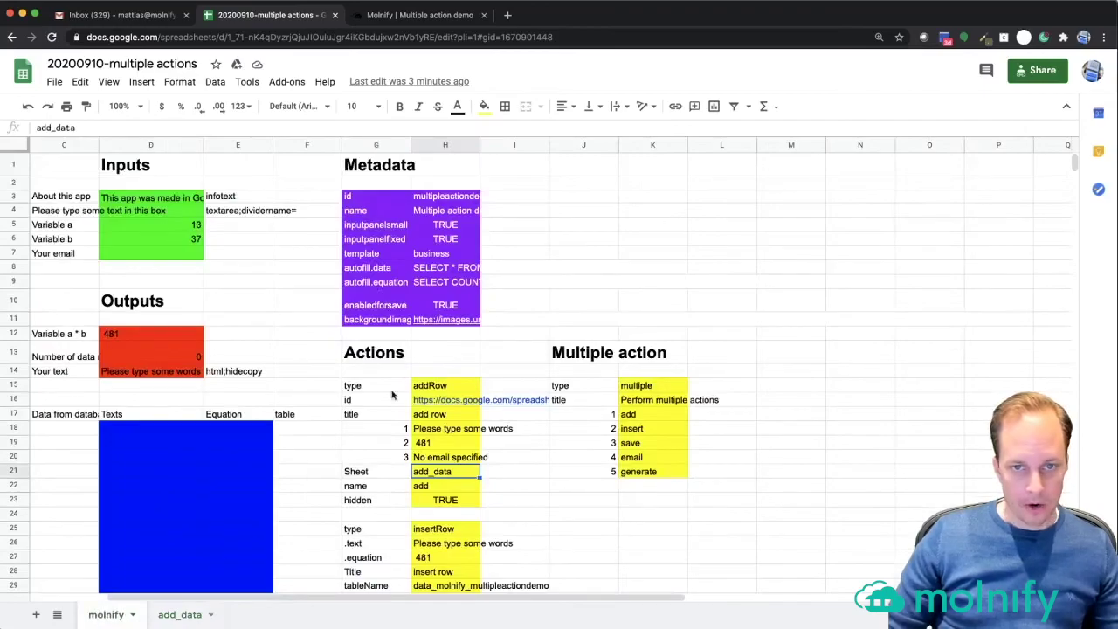
left_click_drag(63, 172, 225, 259)
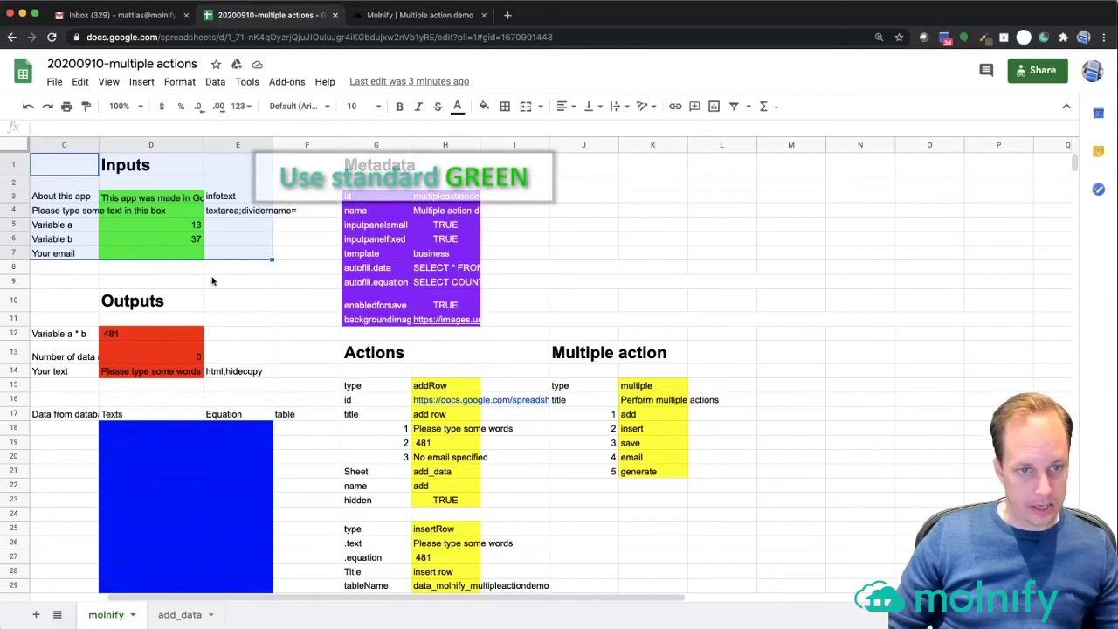
left_click_drag(59, 305, 231, 375)
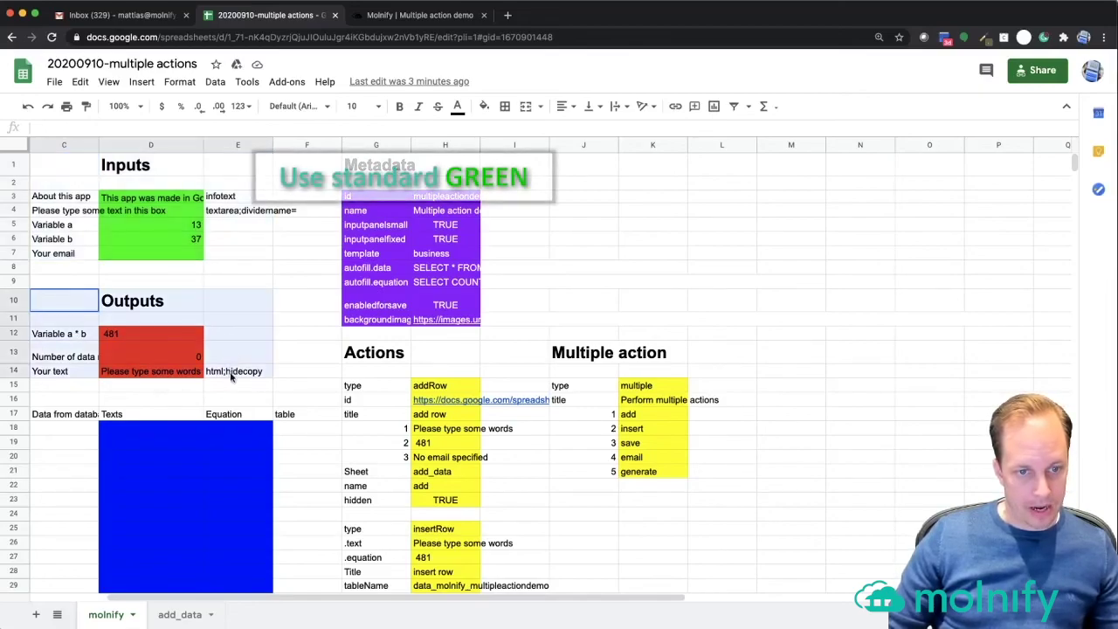
left_click(63, 338)
key("shift+Down")
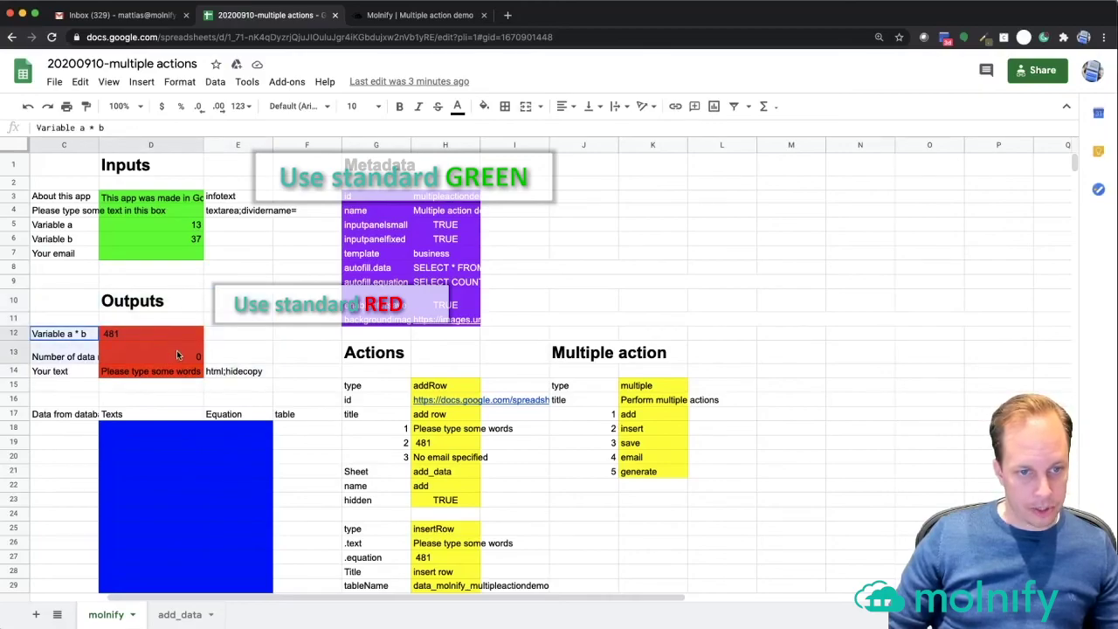
left_click_drag(55, 376, 212, 379)
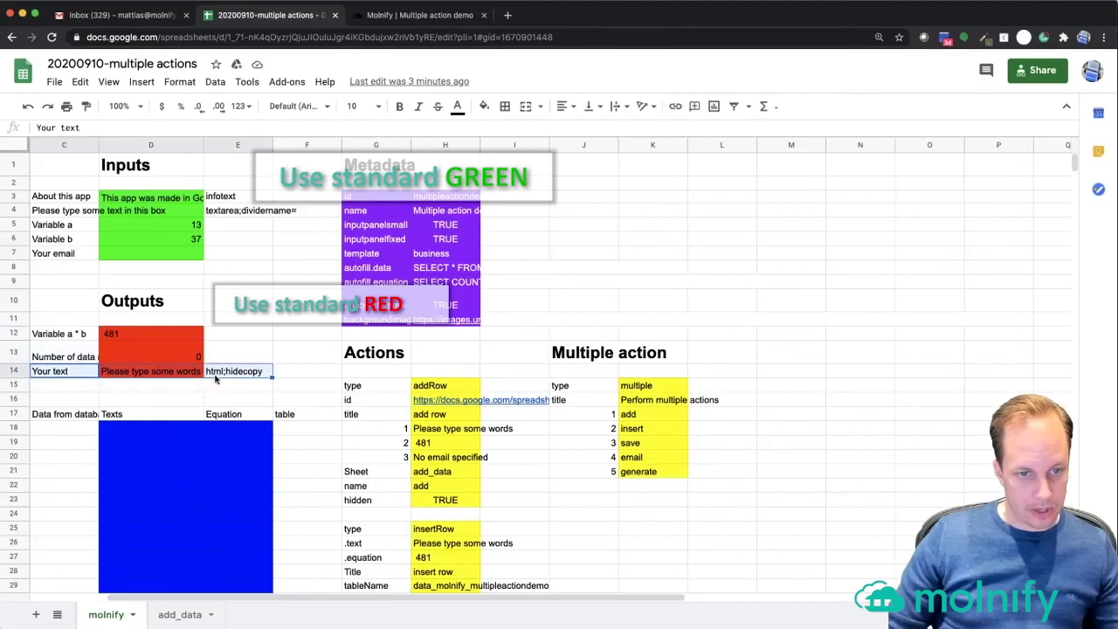
left_click(151, 373)
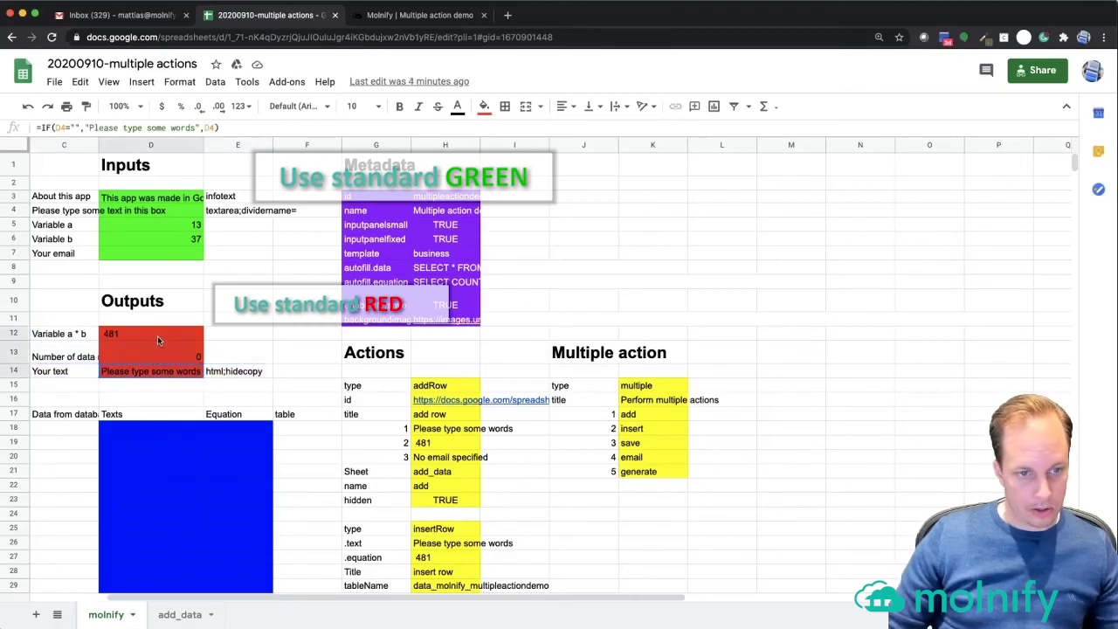
left_click(227, 418)
left_click_drag(62, 417, 271, 522)
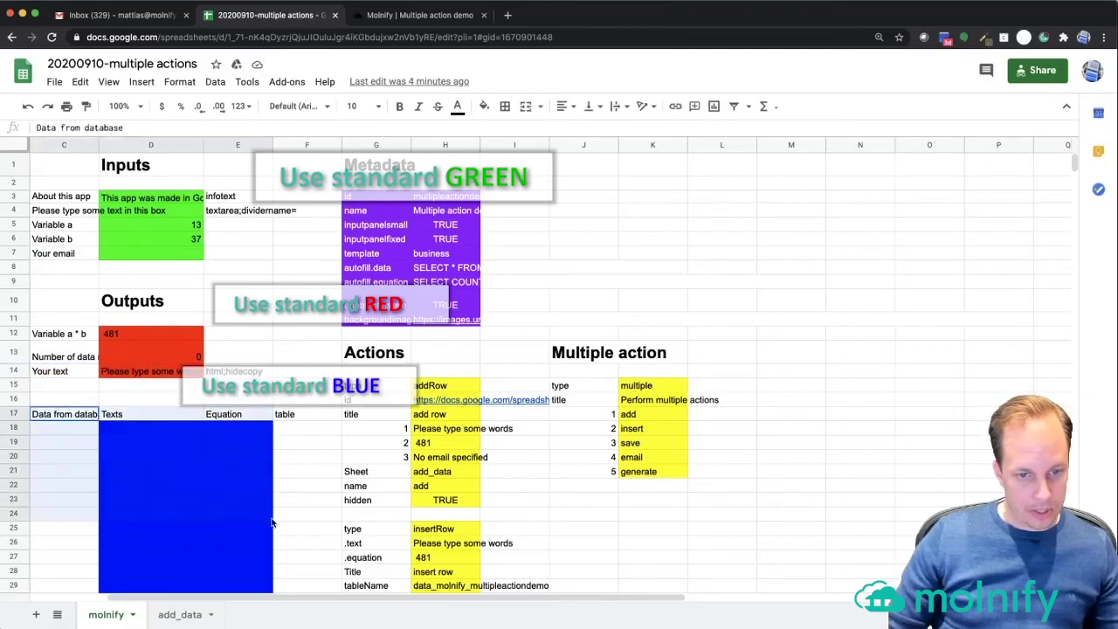
left_click(156, 430)
left_click_drag(243, 434, 246, 496)
left_click(184, 428)
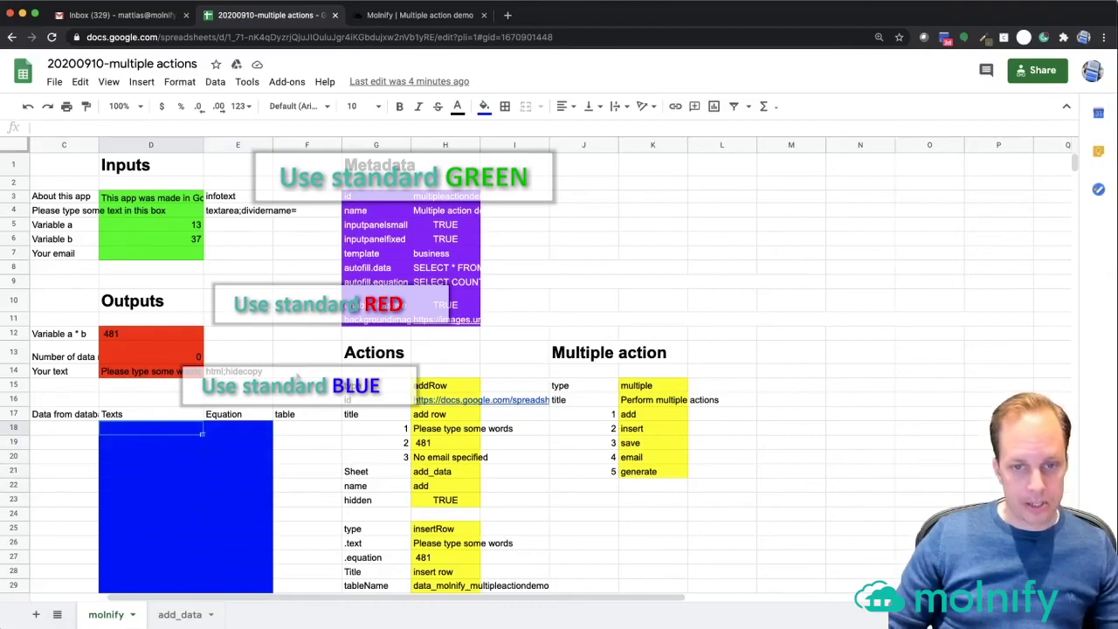
left_click(357, 270)
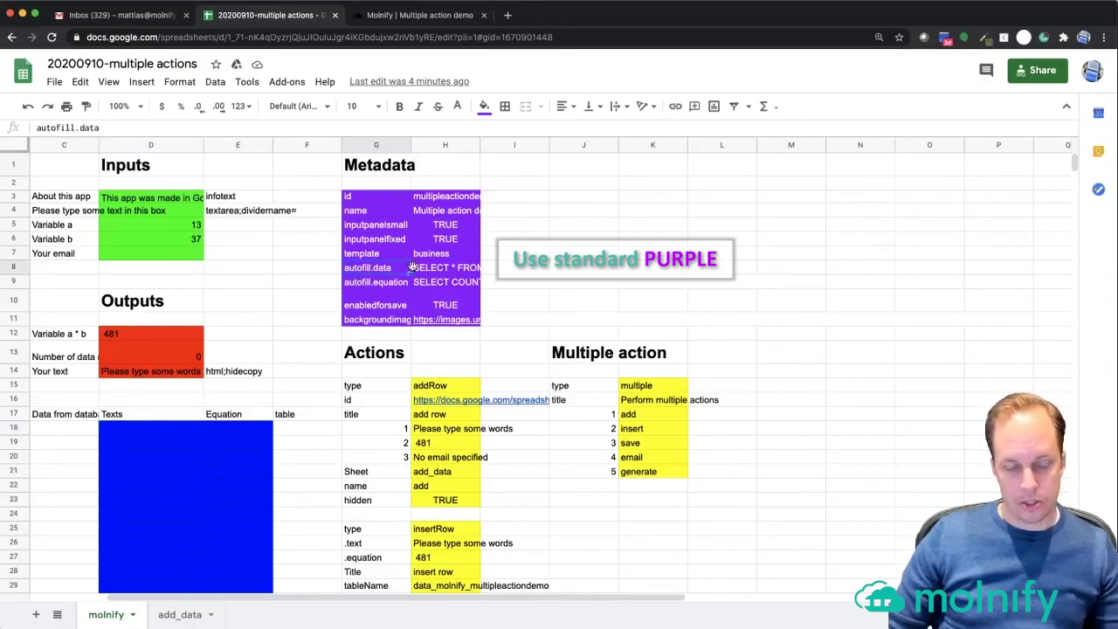
left_click(417, 269)
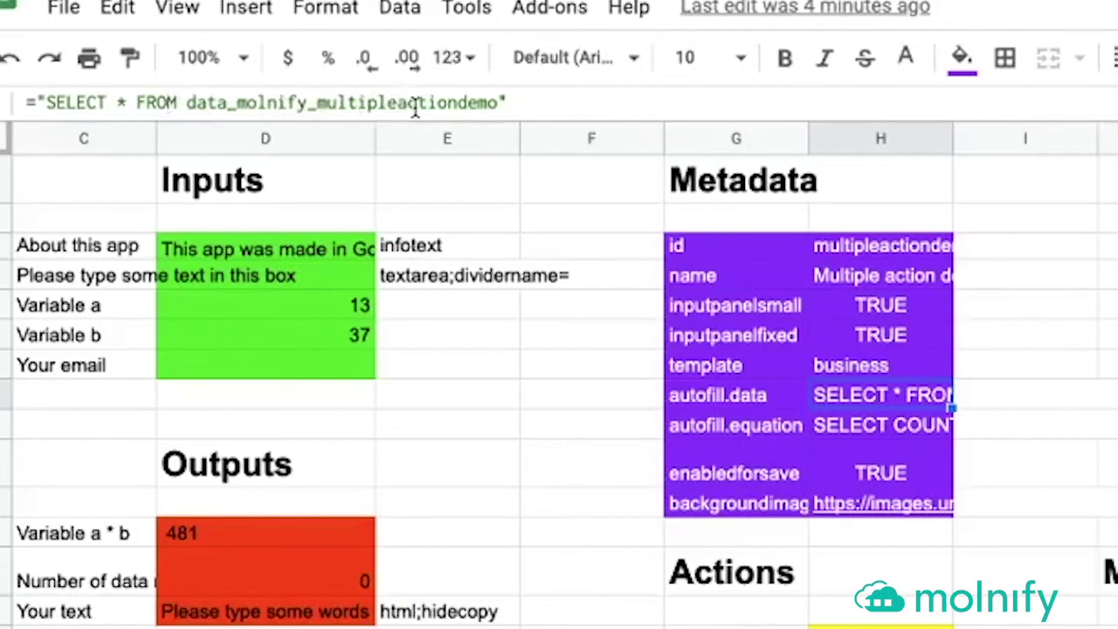
left_click(753, 437)
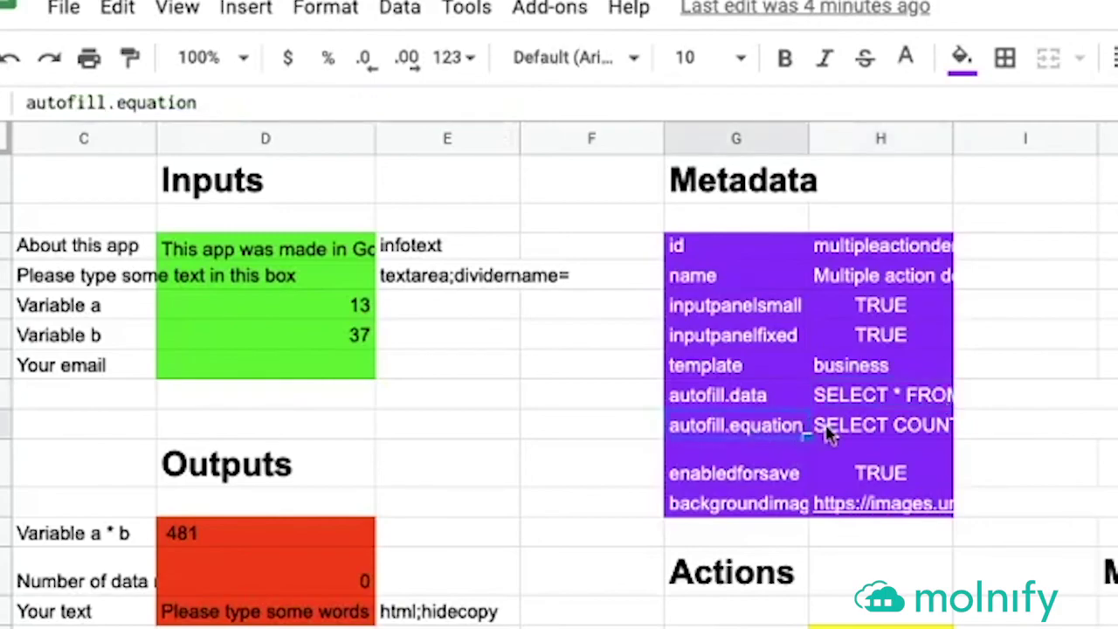
left_click(854, 426)
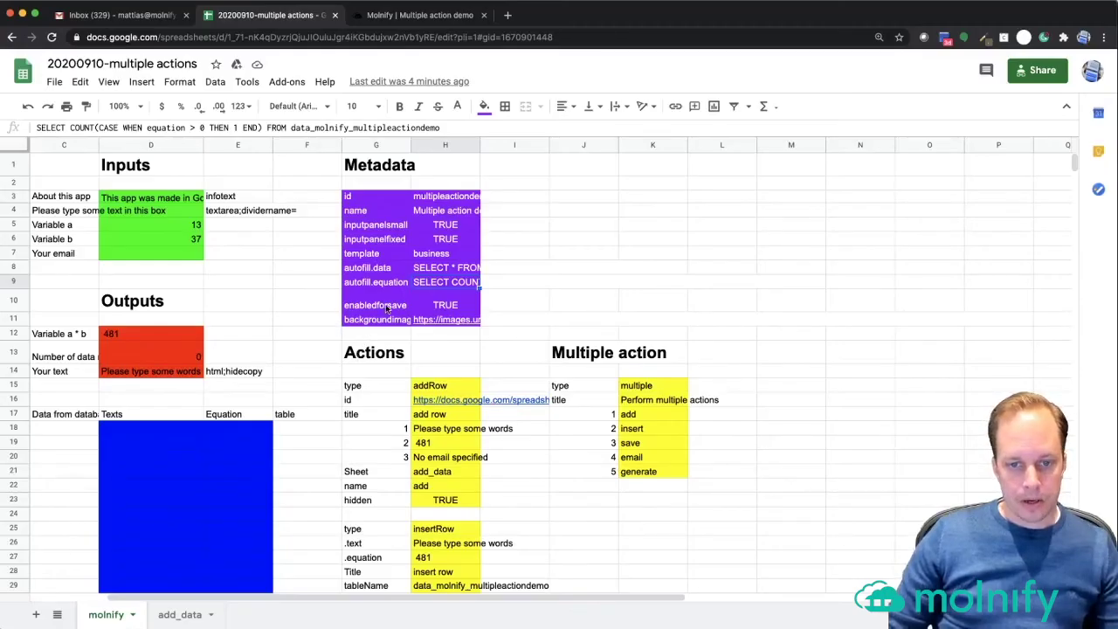
left_click(736, 473)
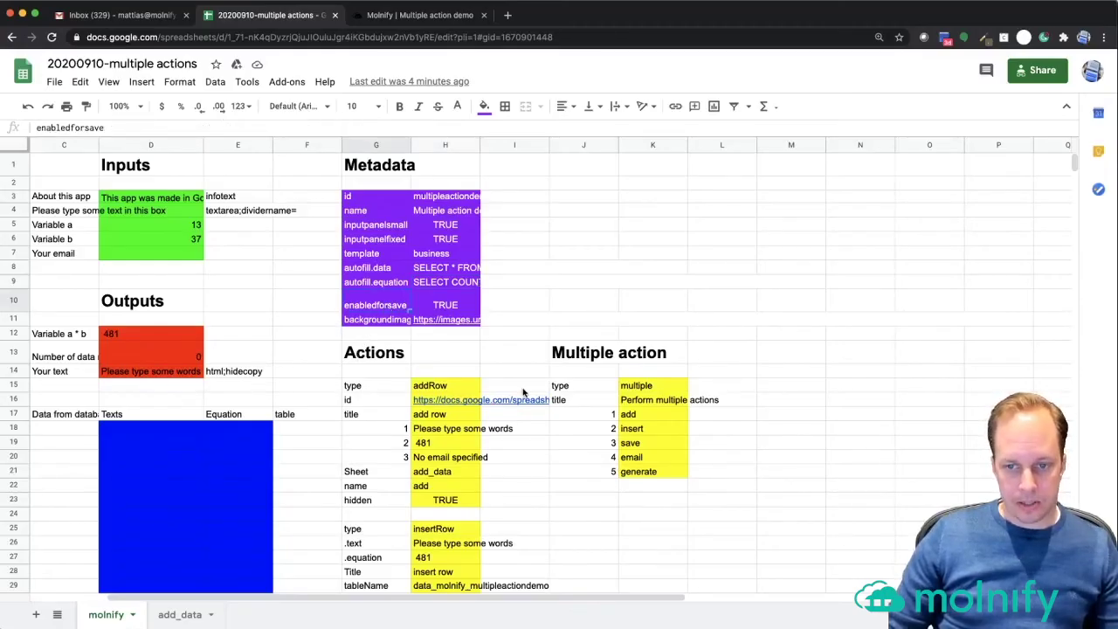
scroll(504, 394, "down", 3)
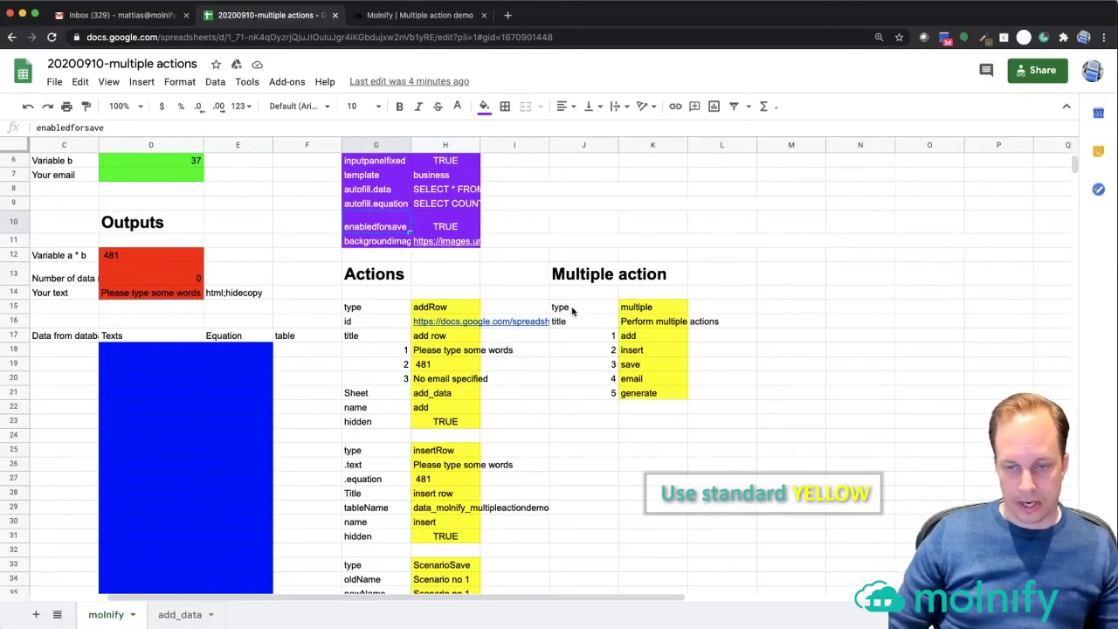
left_click_drag(568, 280, 757, 282)
left_click(664, 281)
left_click(590, 280)
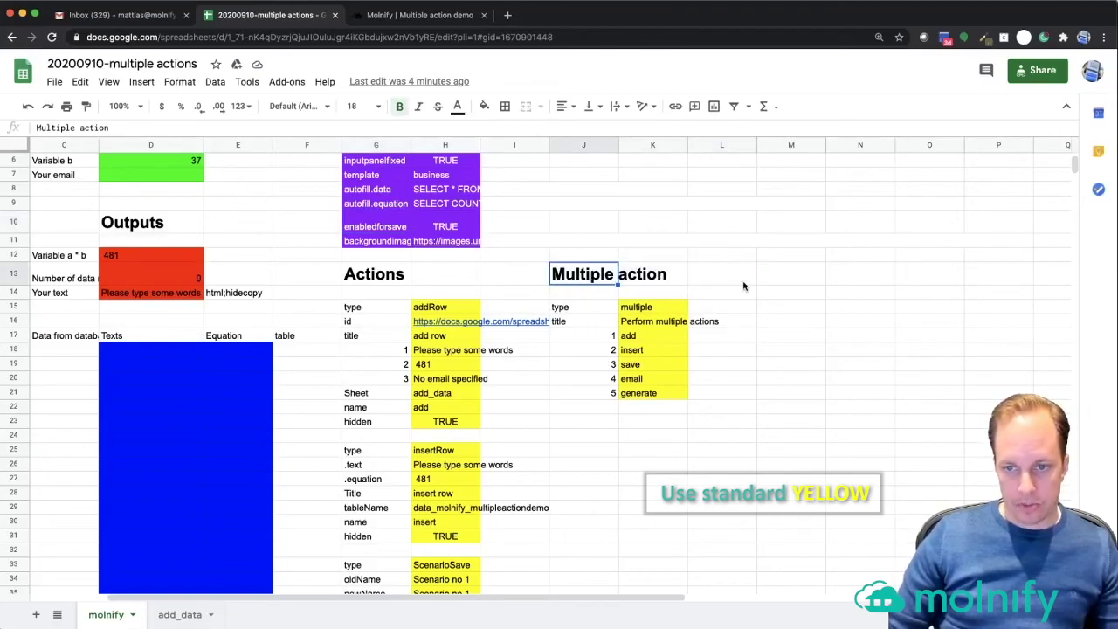
left_click(745, 285)
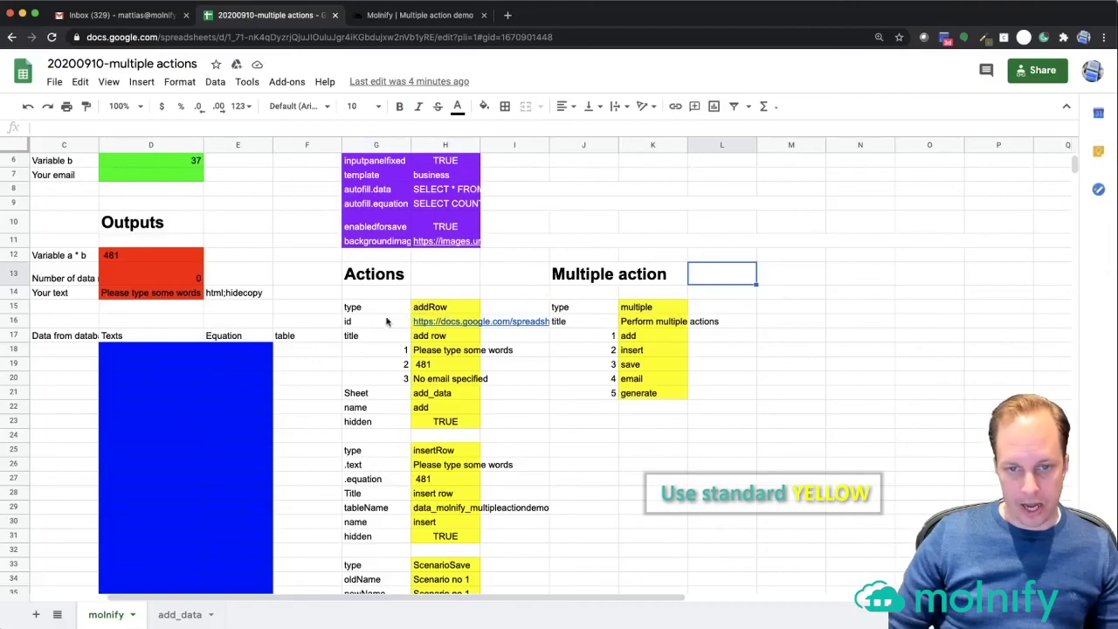
left_click(590, 309)
left_click_drag(590, 309, 650, 393)
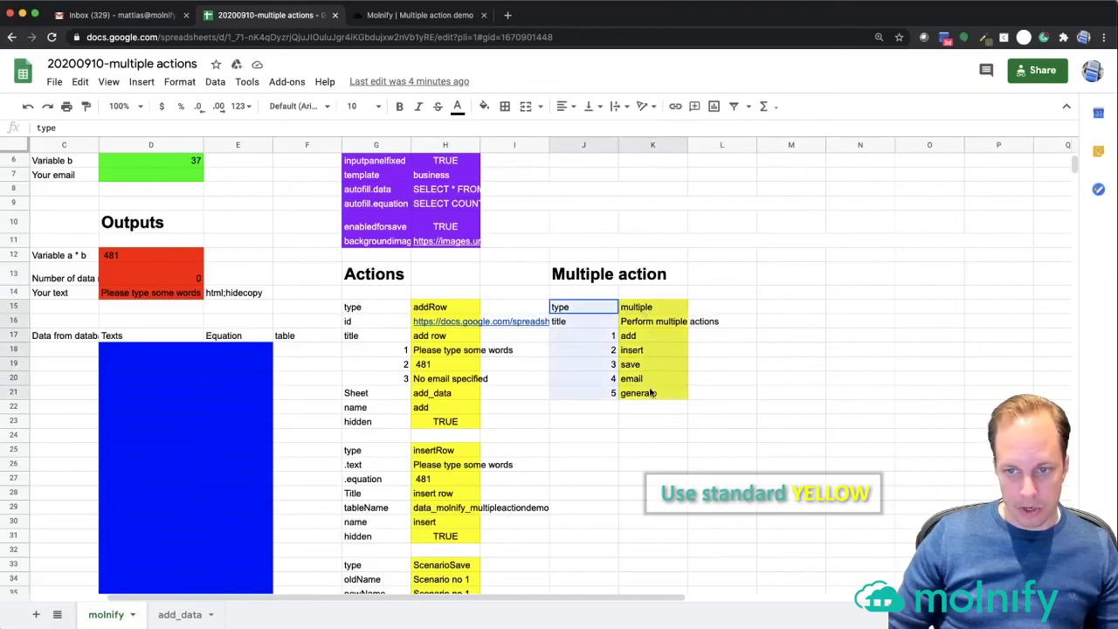
left_click(631, 338)
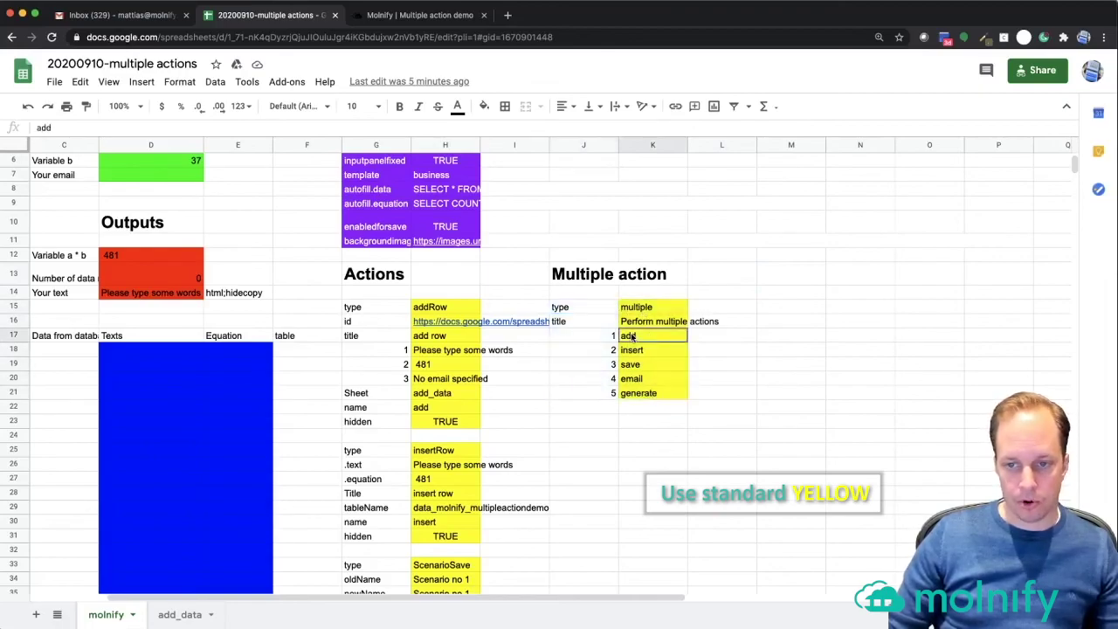
left_click(634, 393, "shift")
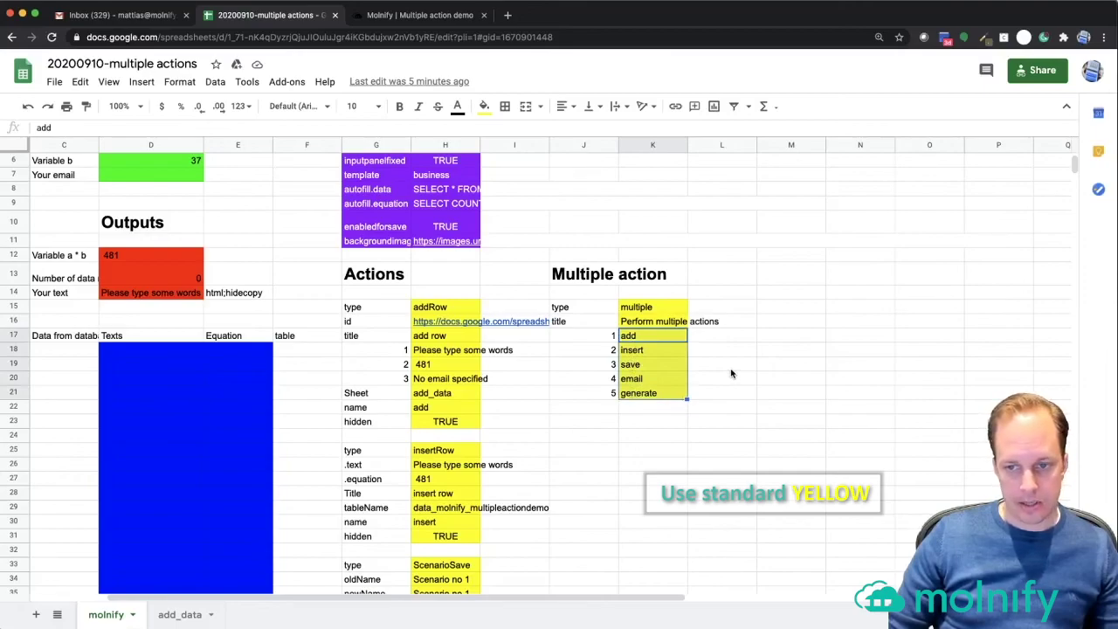
left_click(708, 365)
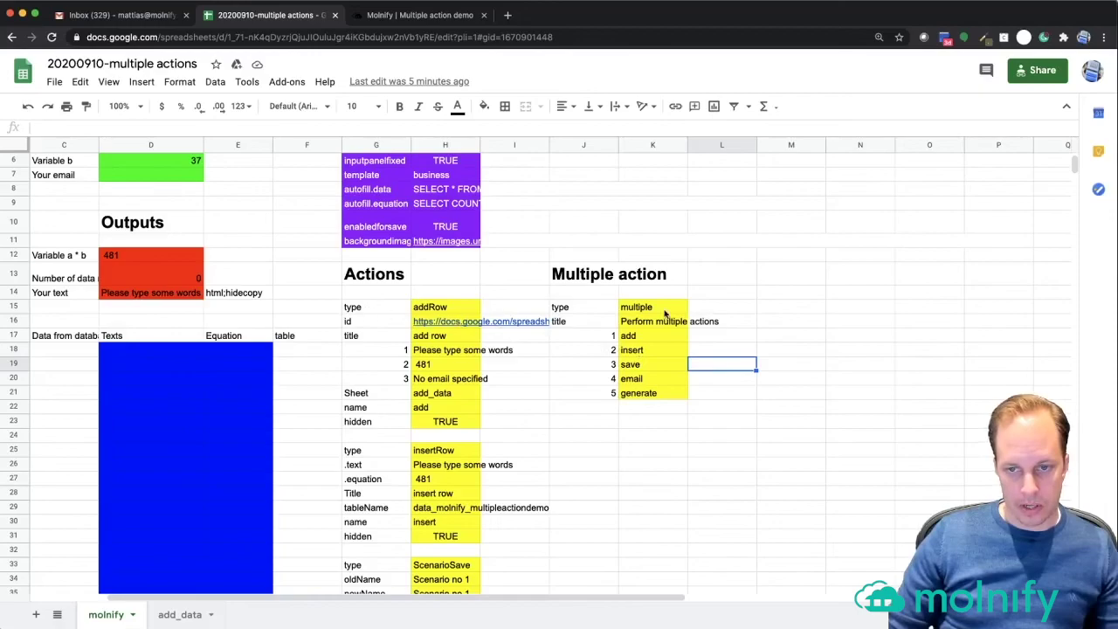
left_click(363, 307)
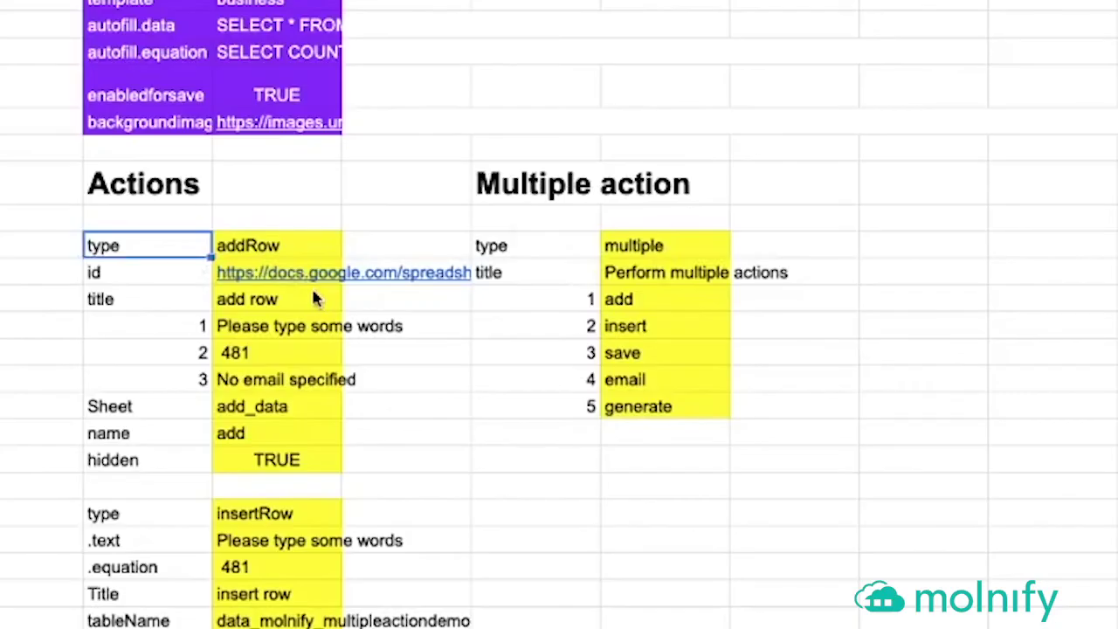
key("Right")
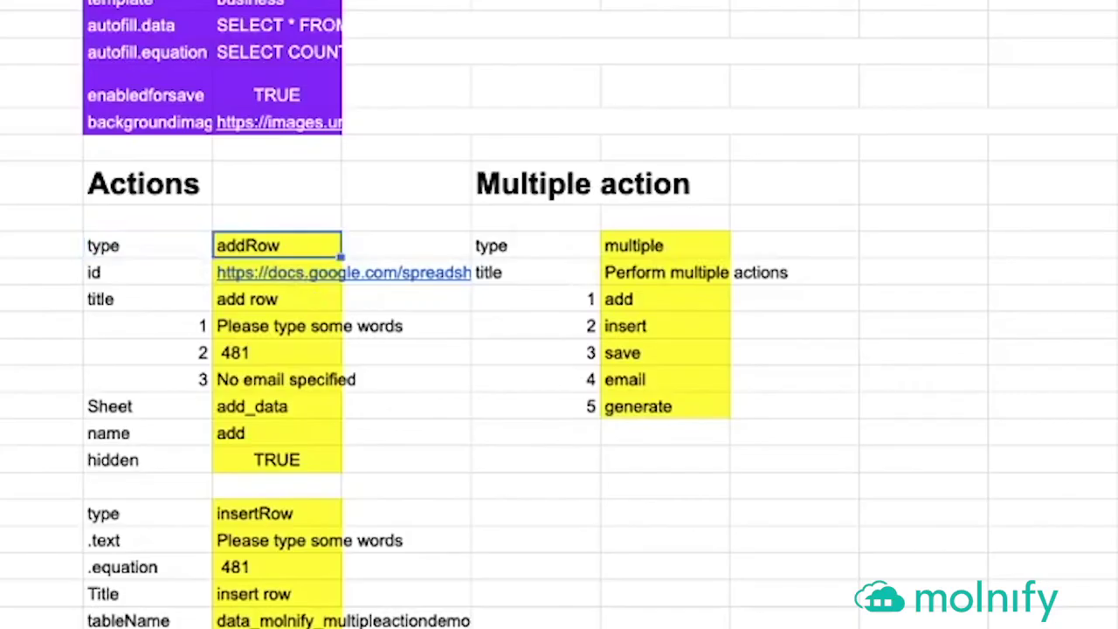
key("Down")
key("Left")
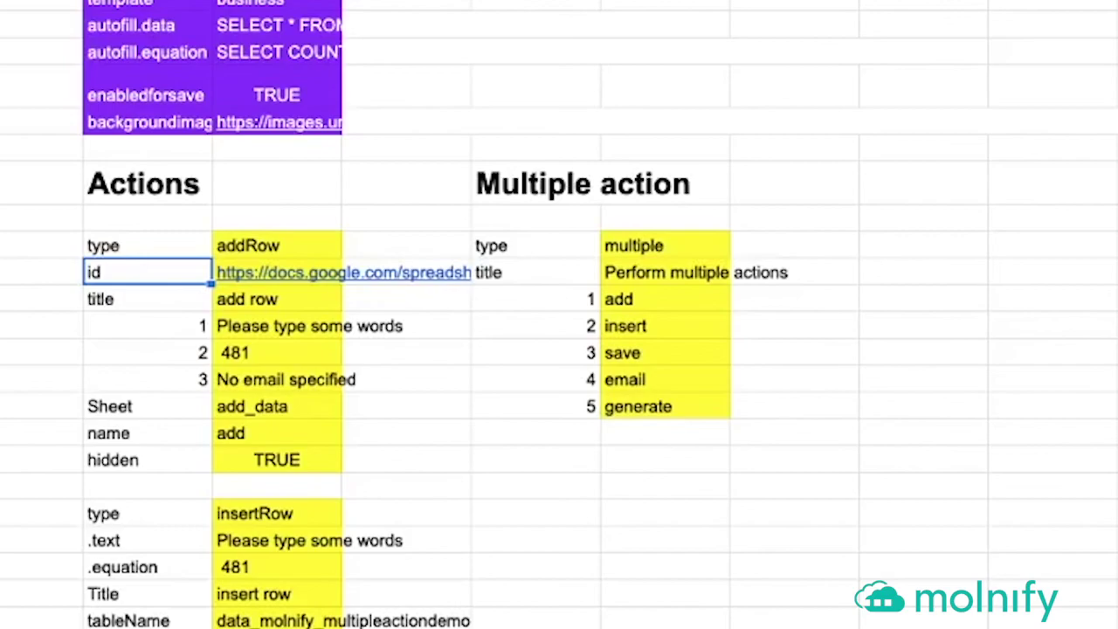
key("Right")
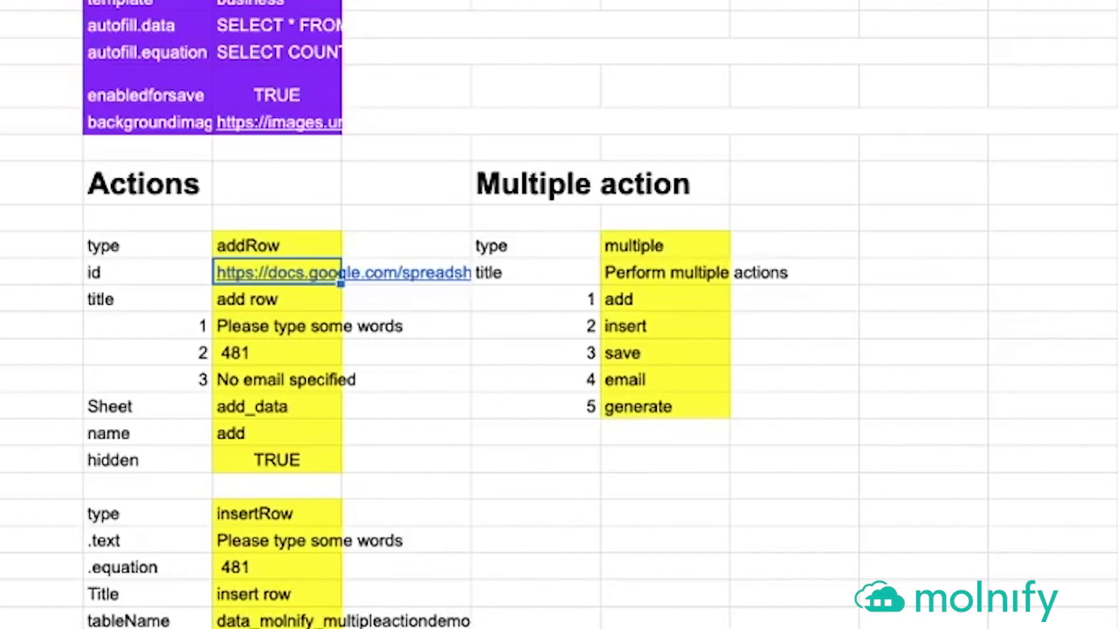
key("Down")
key("Left")
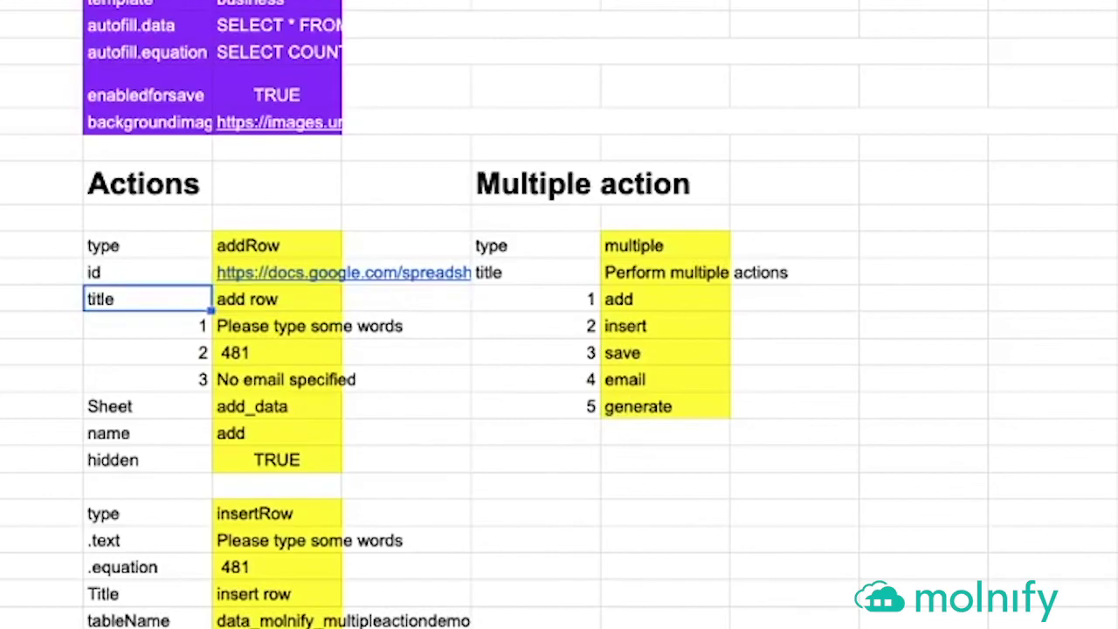
key("Right")
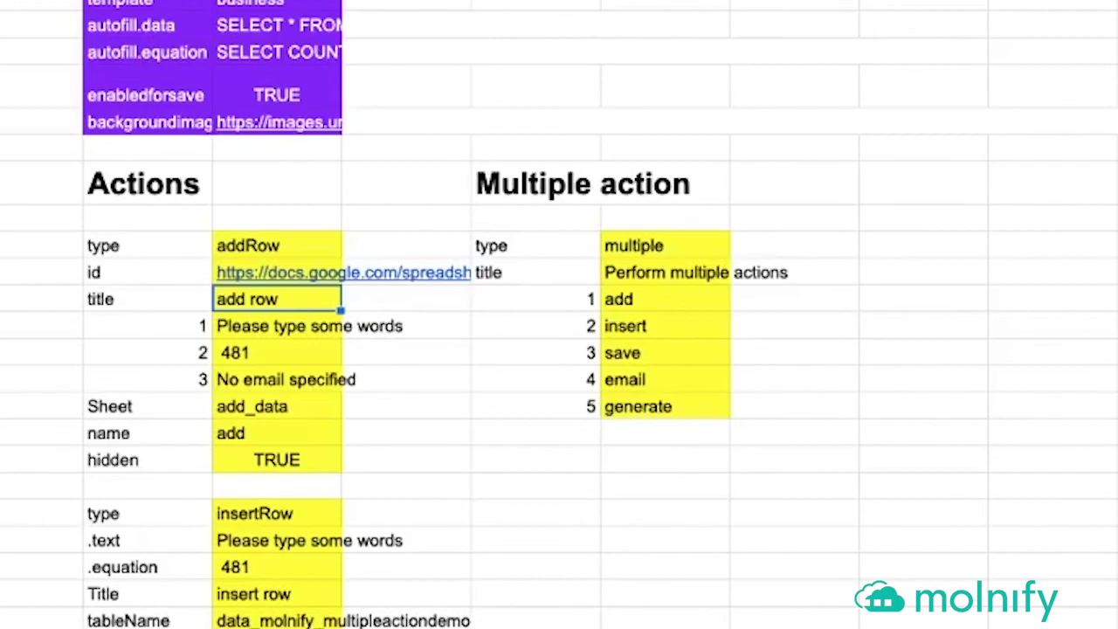
key("Down")
key("Down")
key("Down")
key("Down")
key("Down")
key("Down")
key("Left")
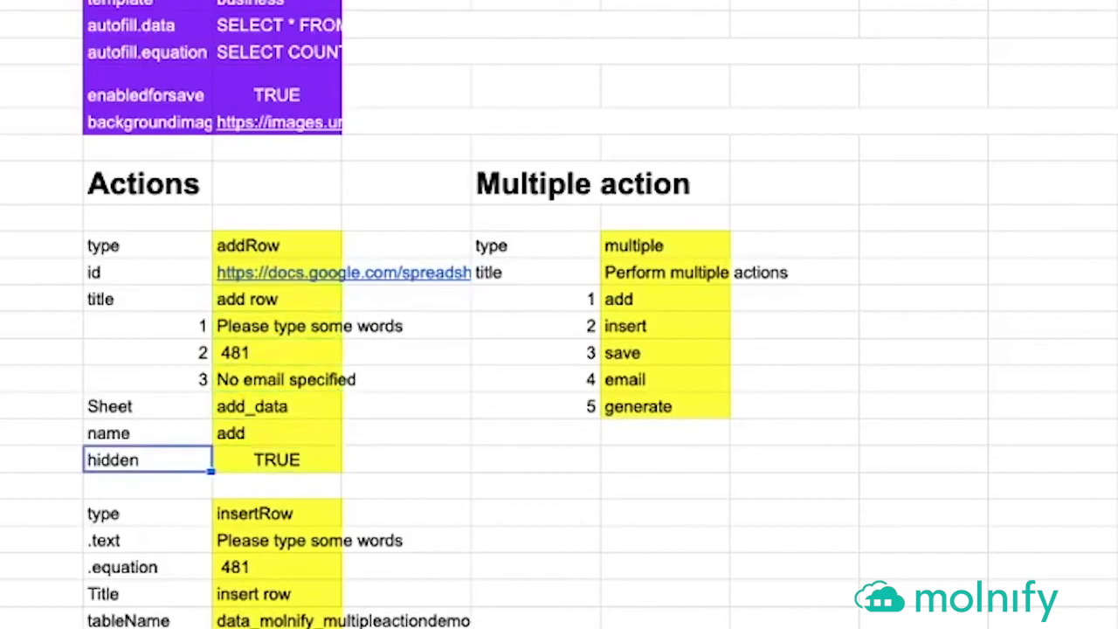
key("Right")
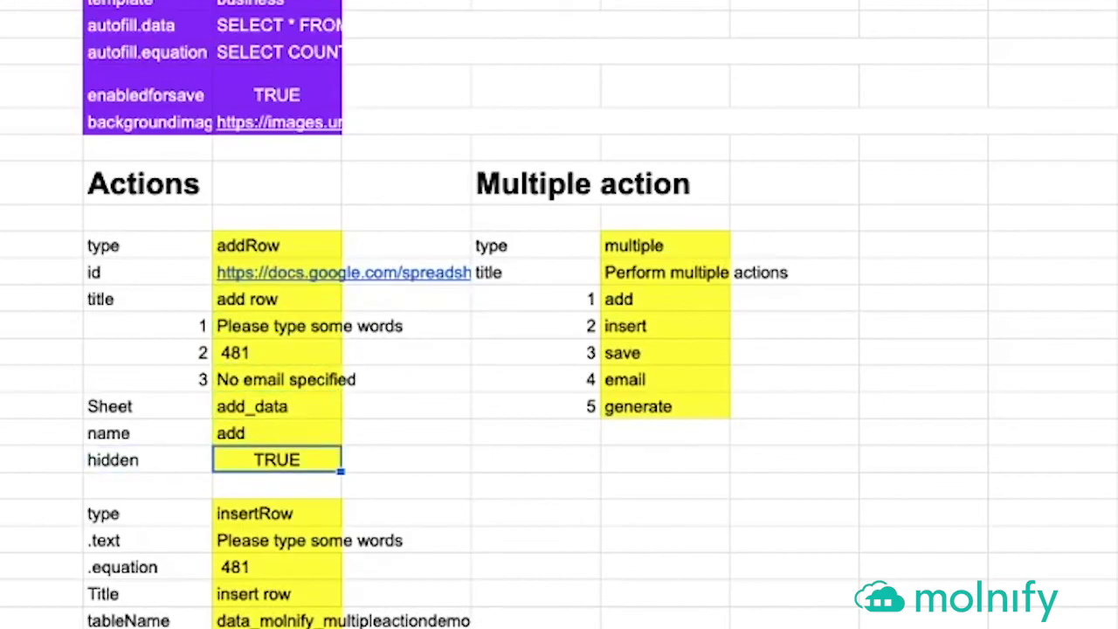
key("Up")
key("Up")
key("Up")
key("Up")
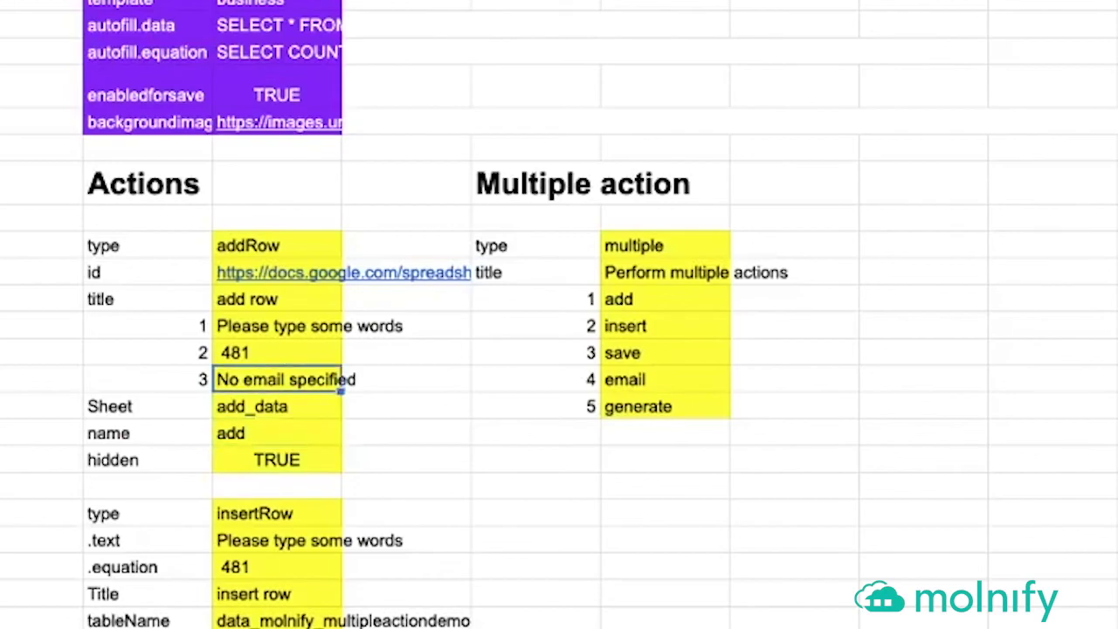
key("Up")
key("Left")
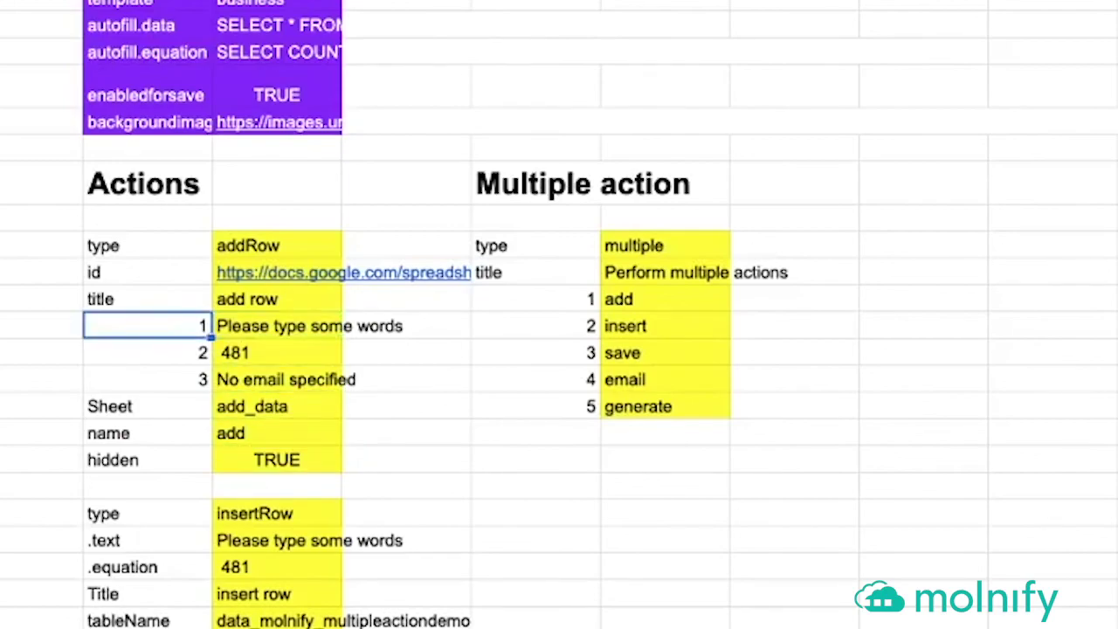
key("shift+Down")
key("shift+Down")
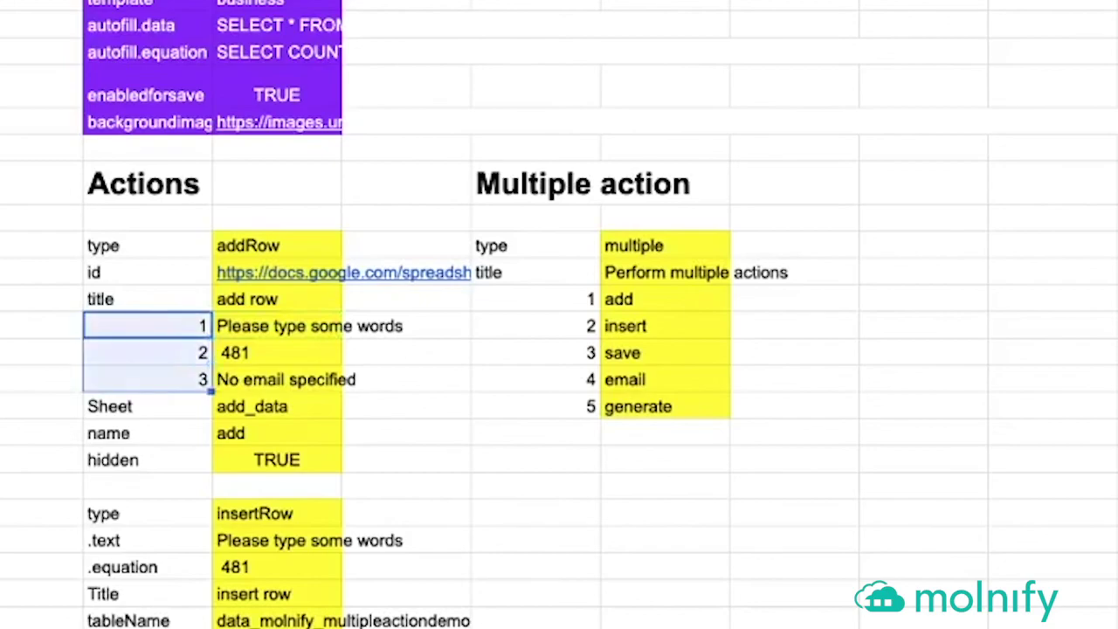
key("Down")
key("Up")
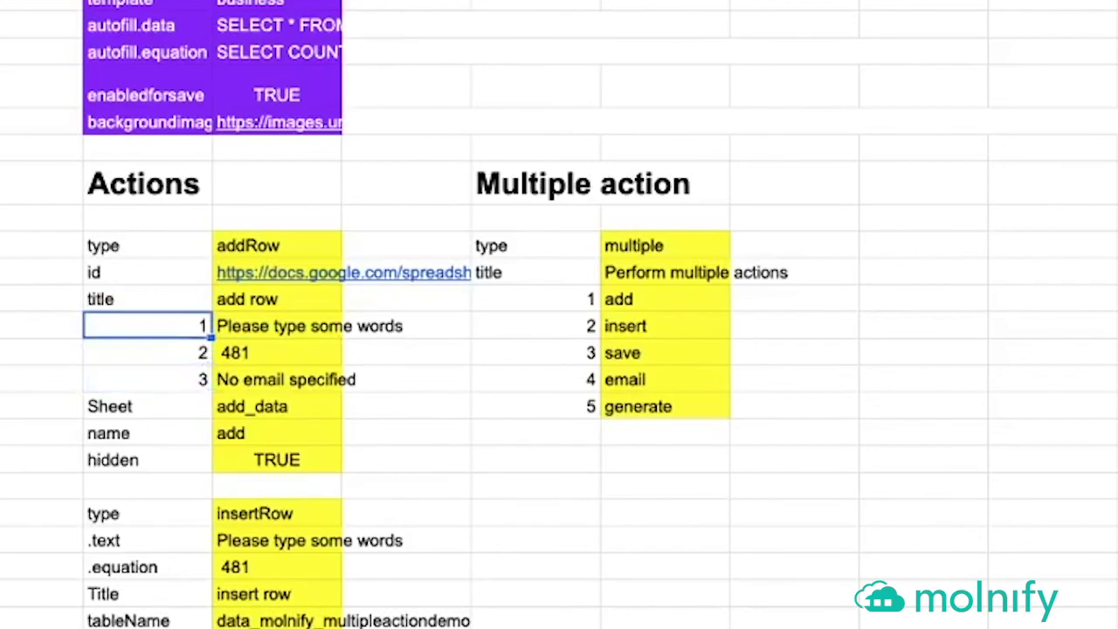
key("Right")
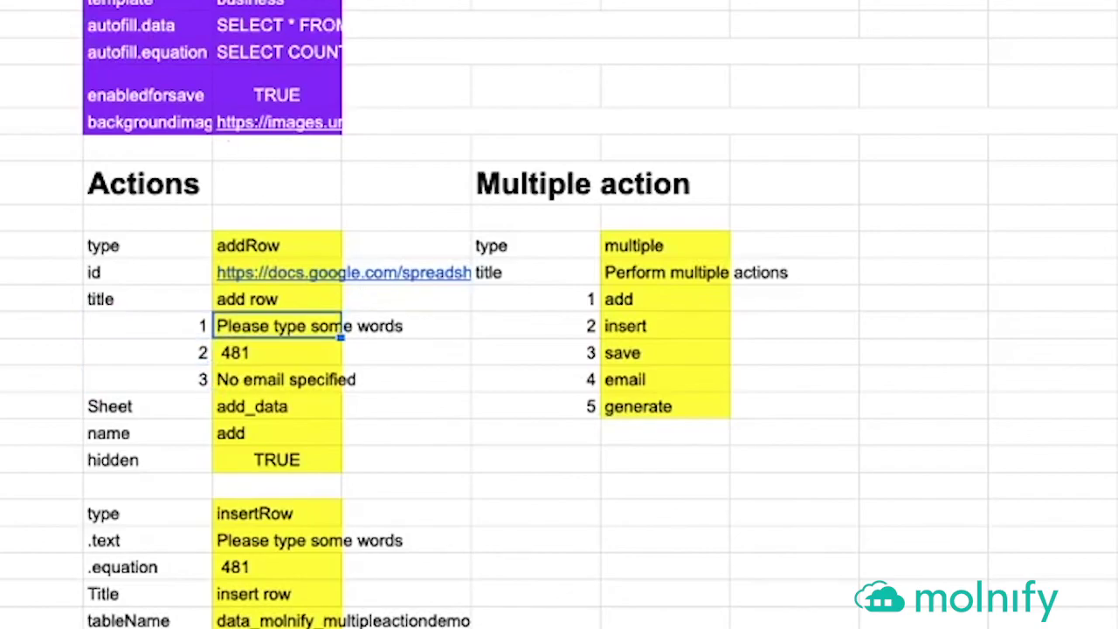
type("=")
- Point add row parameters 1 and 2 at =D14 and =D12, then move to the Sheet label
left_click(160, 295)
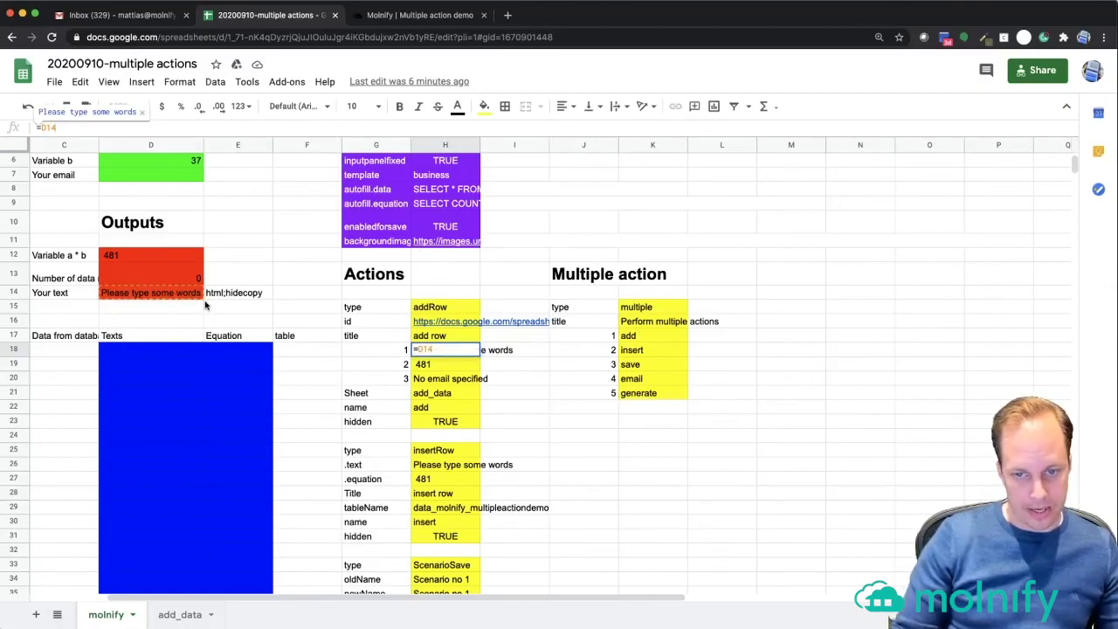
key("Return")
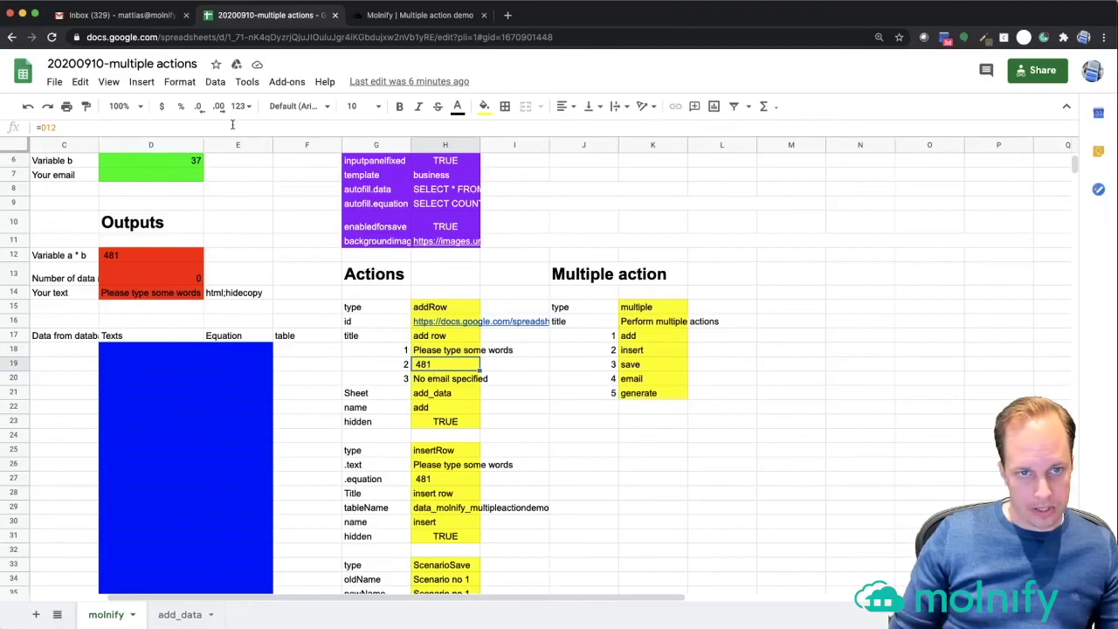
key("Return")
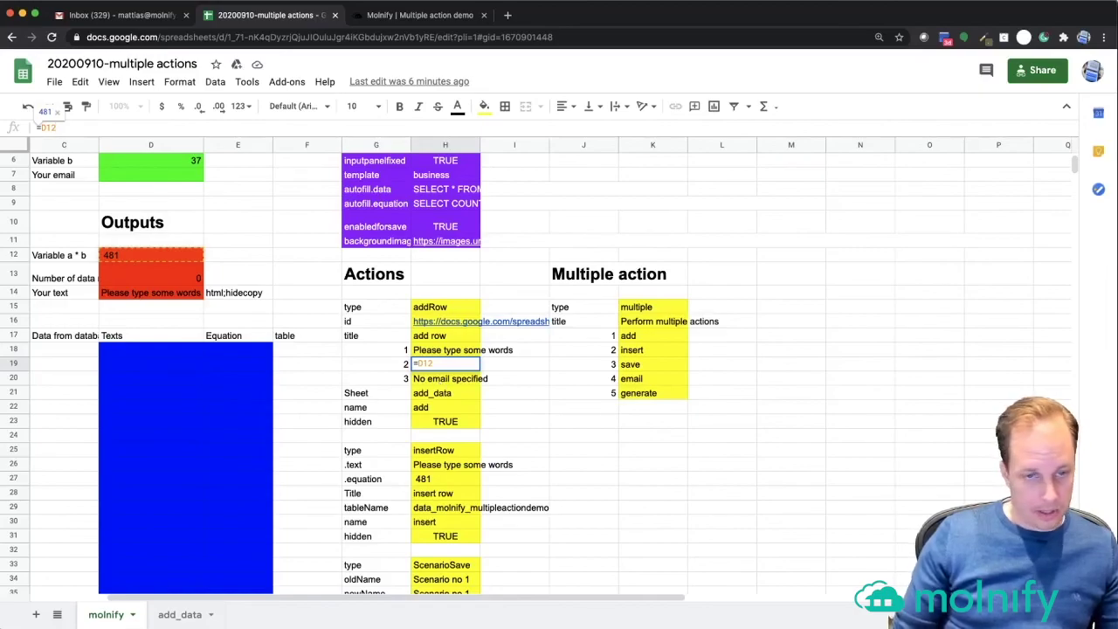
key("Return")
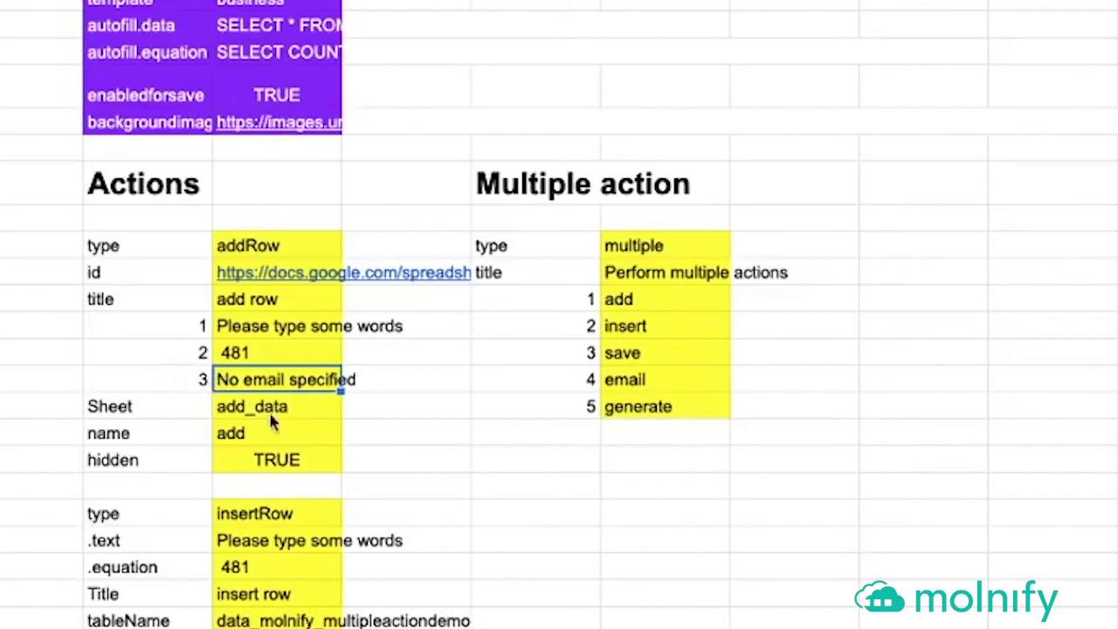
left_click(271, 419)
key("Left")
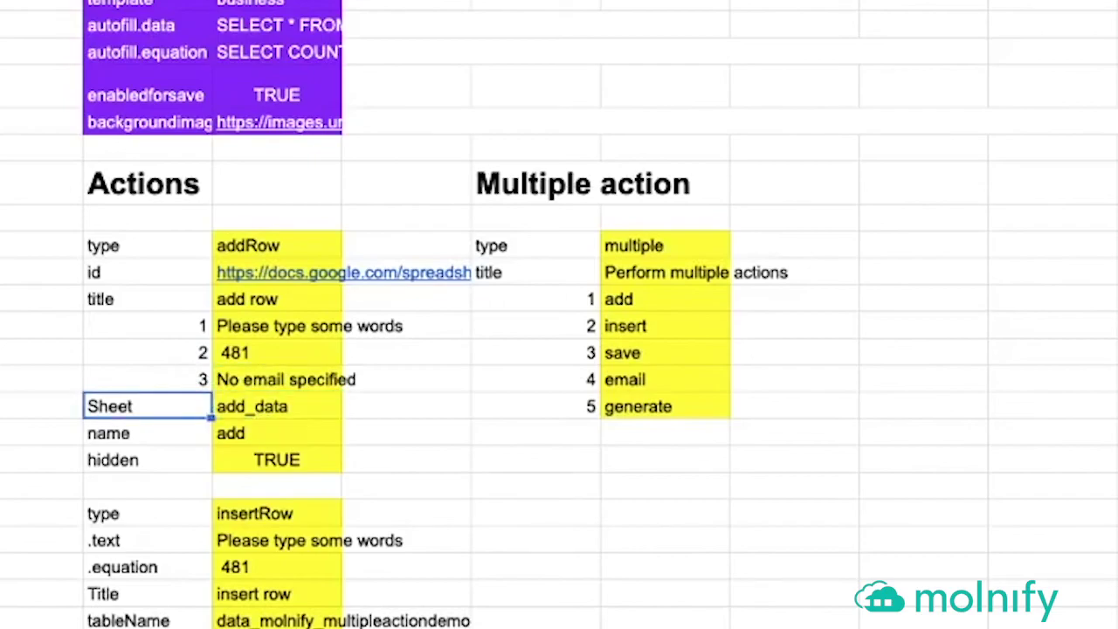
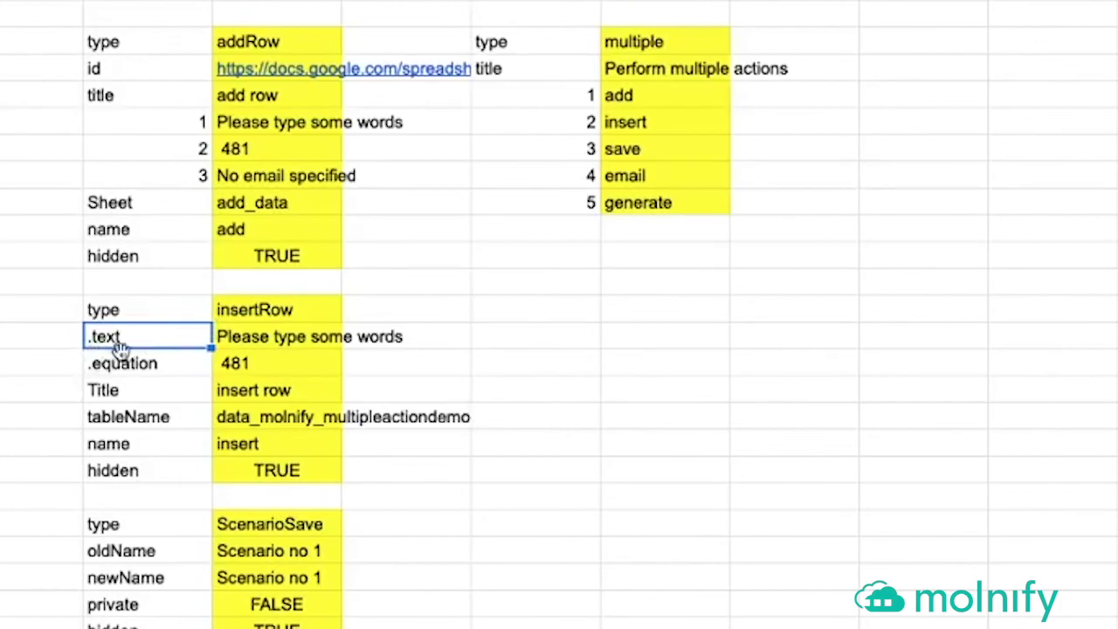
- Link the insertRow block's .text value to cell D14 with =D14
left_click(96, 366)
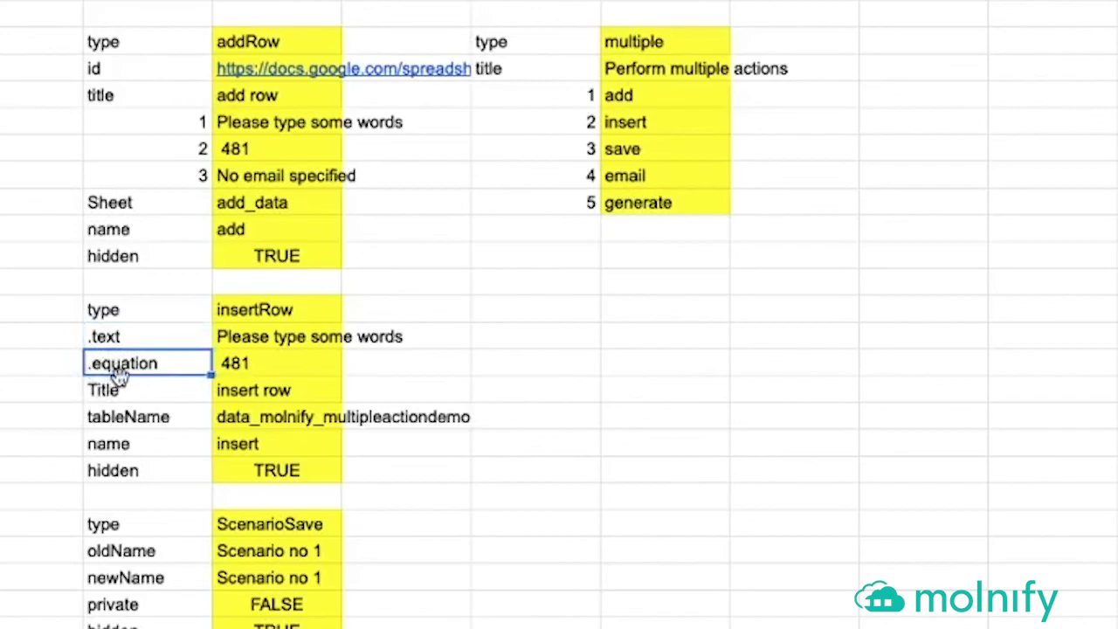
left_click(253, 343)
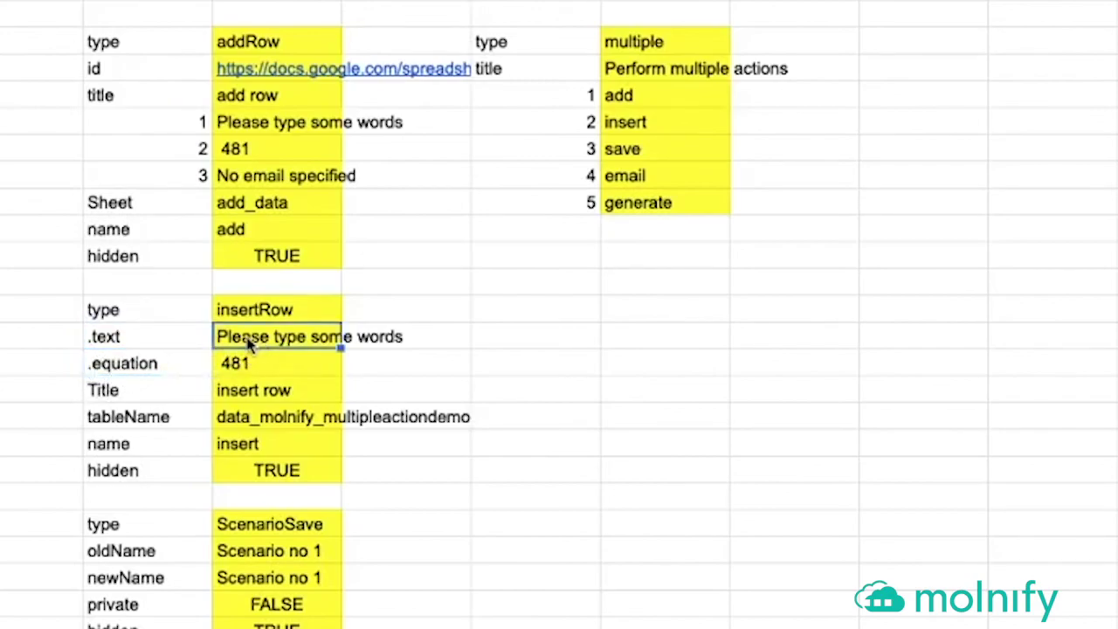
type("=D14")
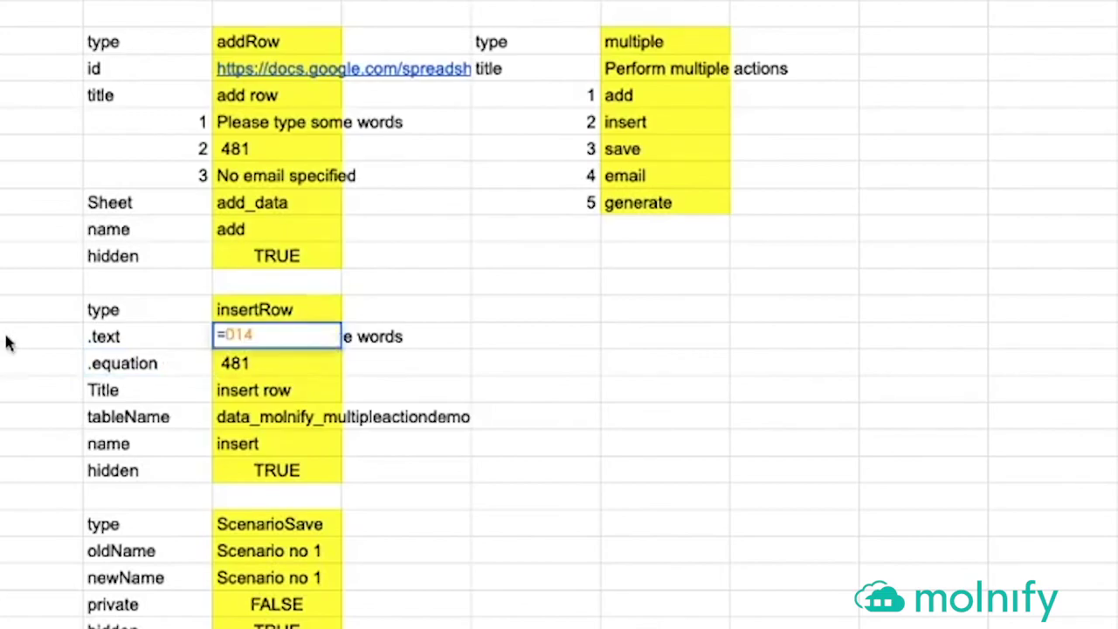
key("Escape")
left_click(255, 369)
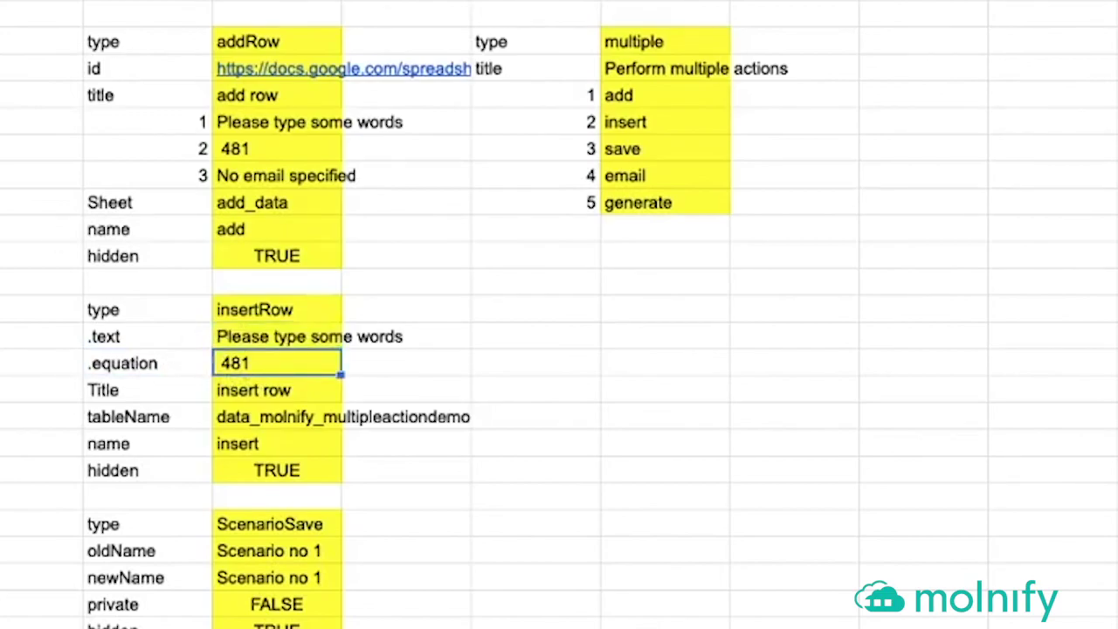
- Step through the insertRow block's Title, tableName and name (insert) parameters
key("Down")
key("Down")
key("Up")
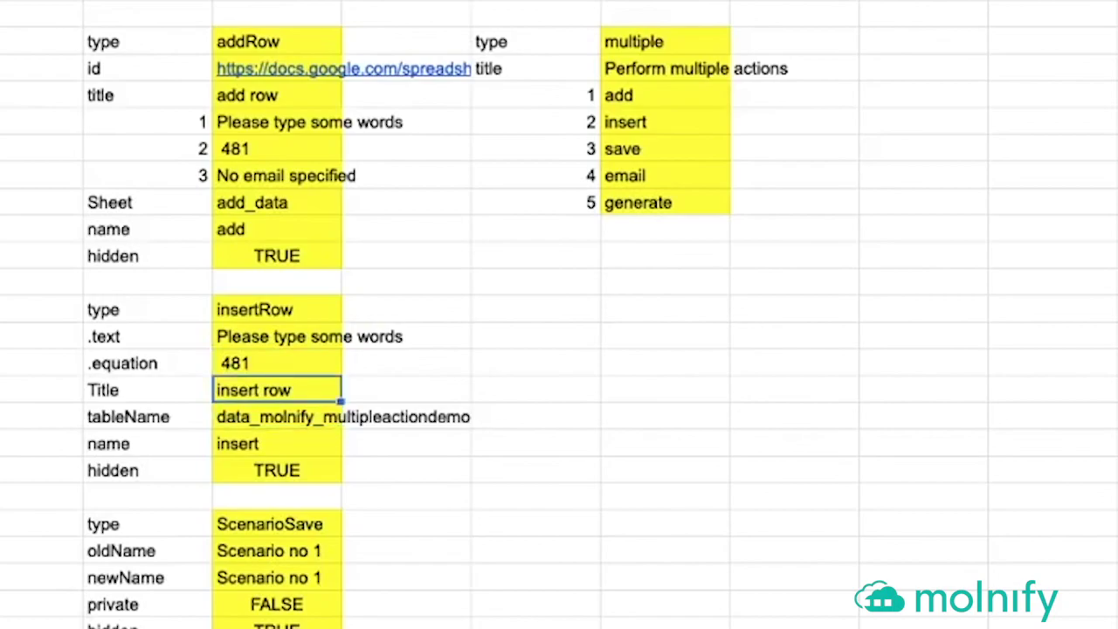
key("Down")
key("Left")
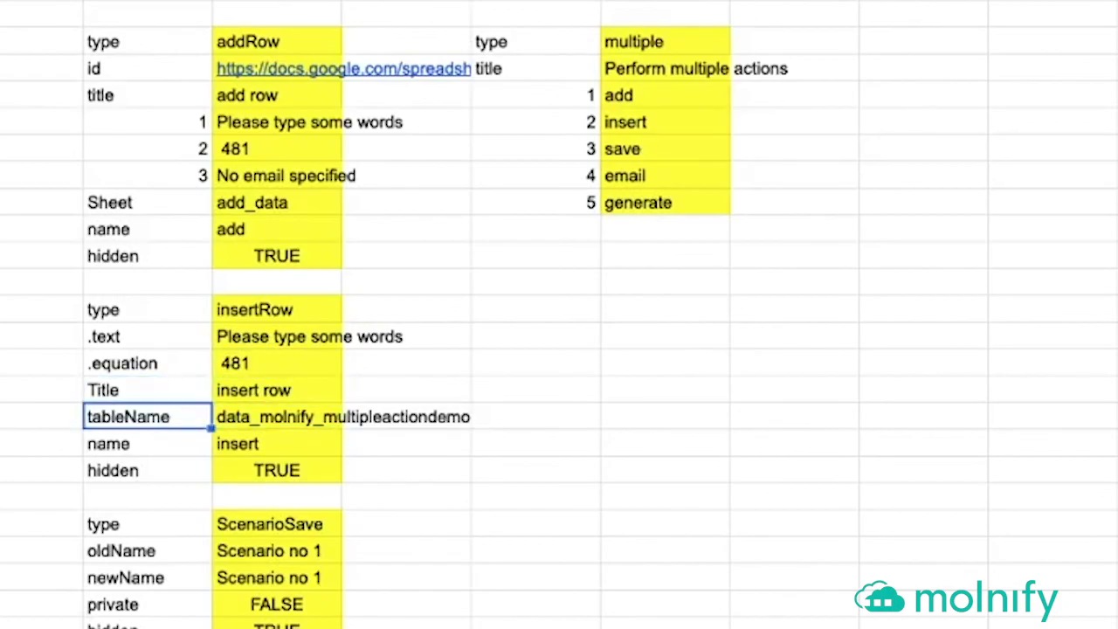
key("Right")
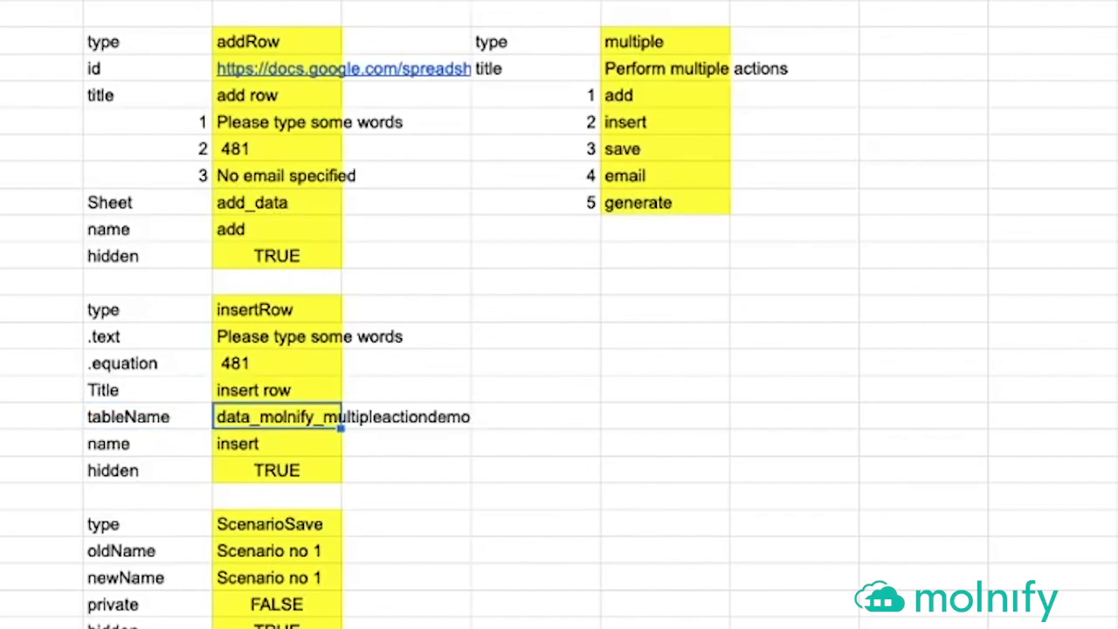
key("Down")
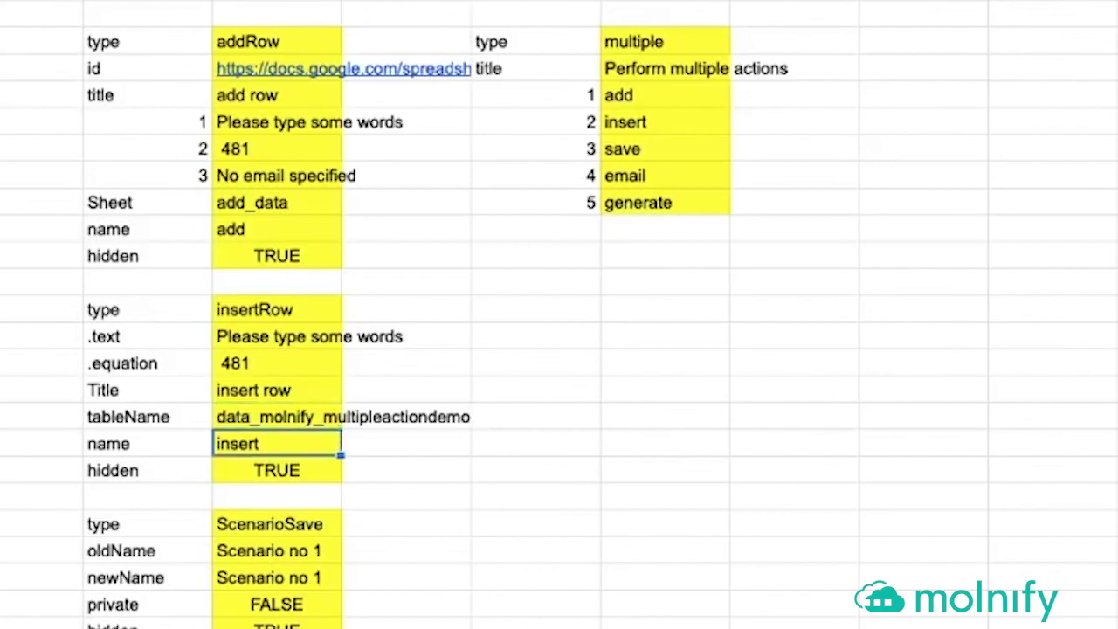
key("Left")
key("Right")
key("Down")
- Review the insertRow hidden TRUE setting, then select the ScenarioSave block's type value
key("shift+Left")
key("shift+Up")
key("shift+Up")
key("shift+Up")
key("shift+Up")
key("shift+Up")
key("shift+Up")
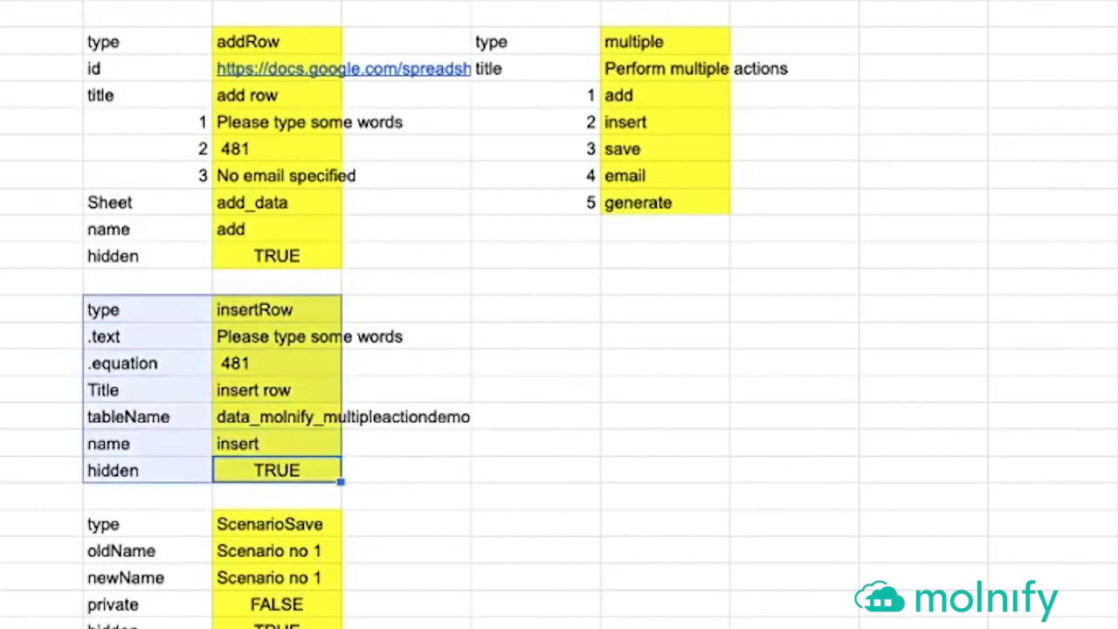
key("Down")
key("Up")
key("Left")
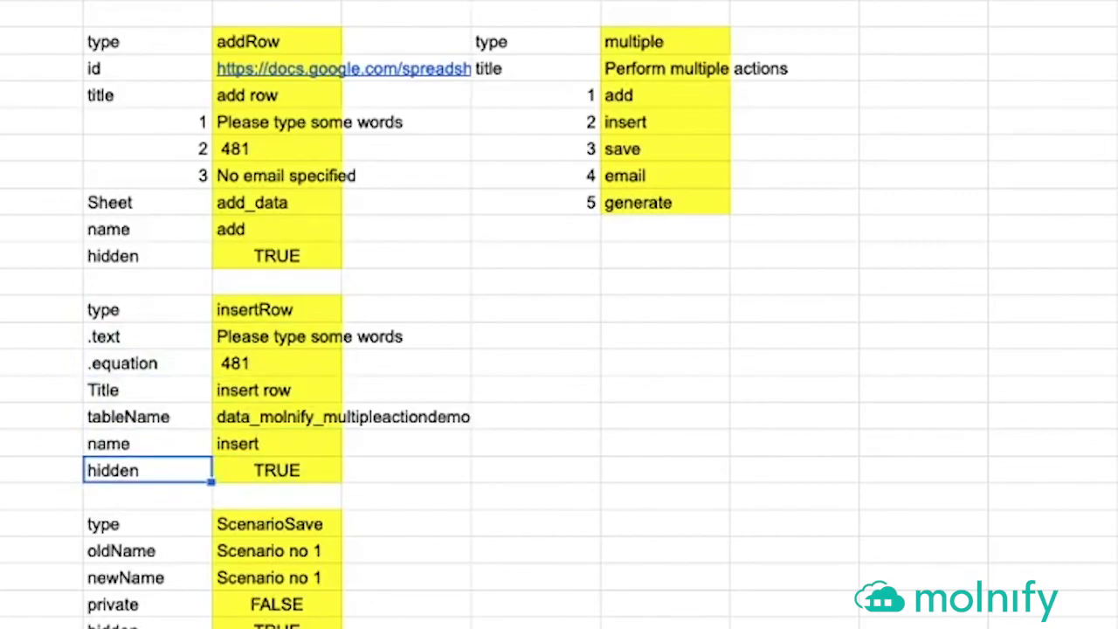
key("Right")
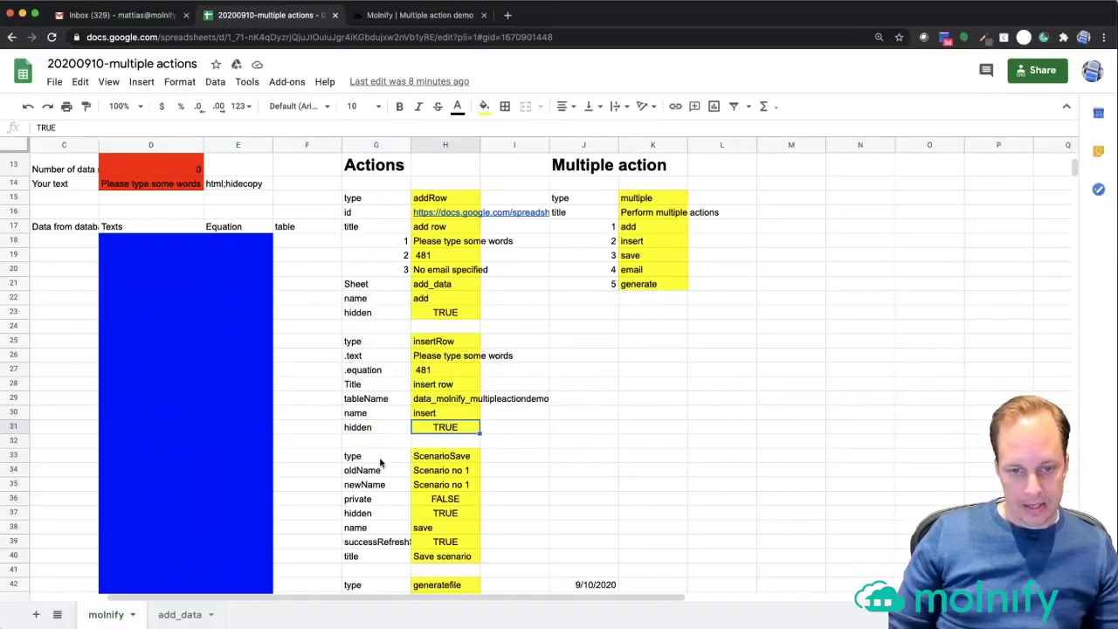
key("Down")
key("Down")
key("Left")
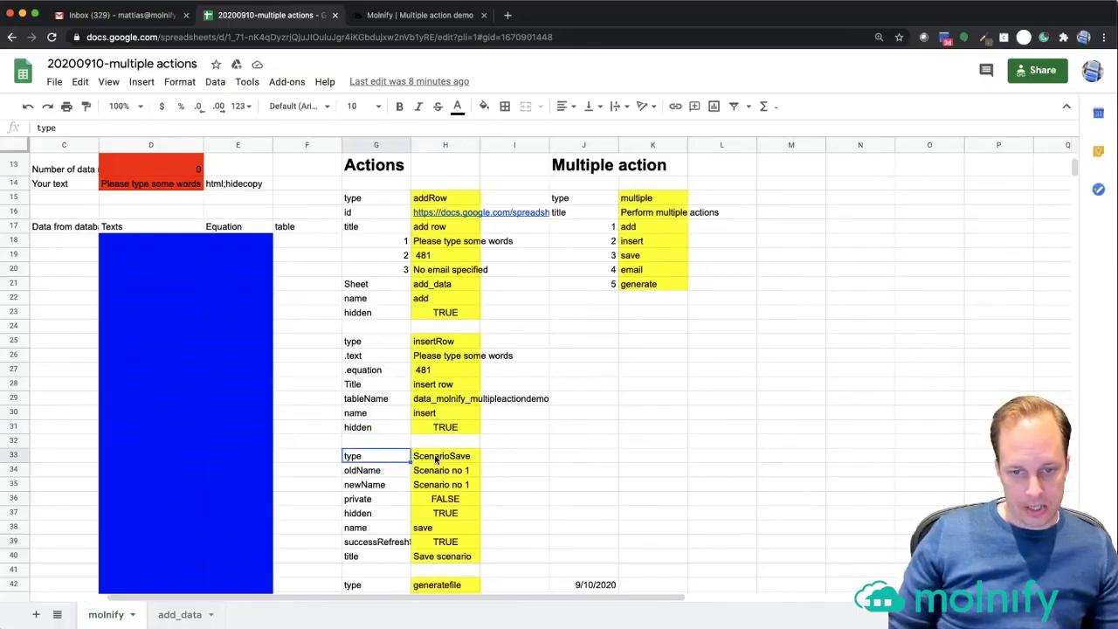
left_click(437, 456)
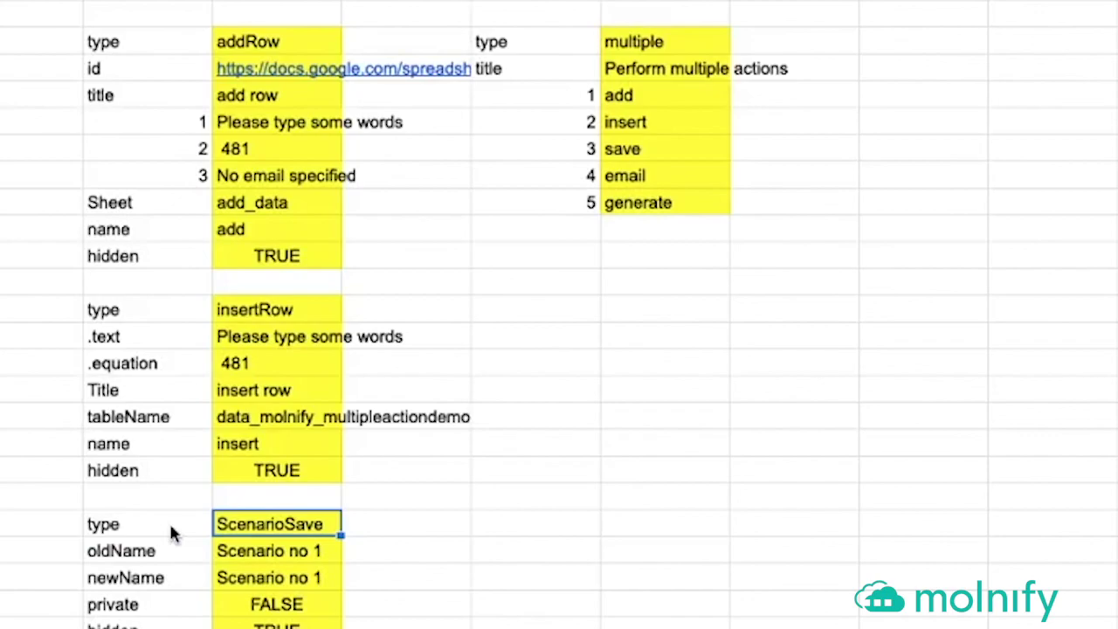
- Point out the Metadata block's enabledforsave setting of TRUE
scroll(172, 529, "up", 4)
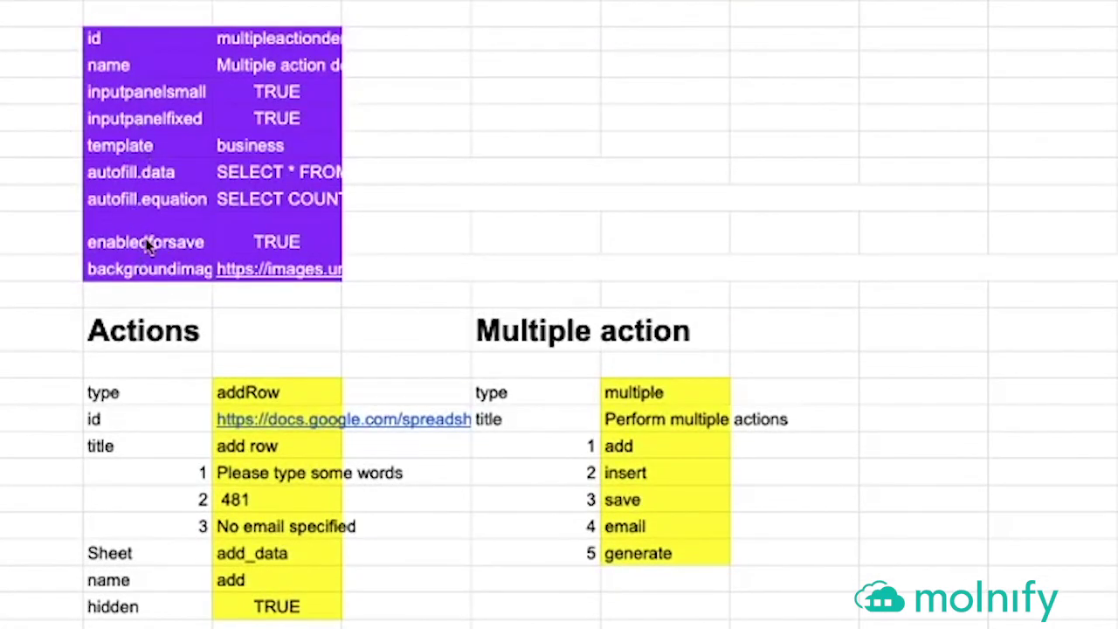
left_click(267, 244)
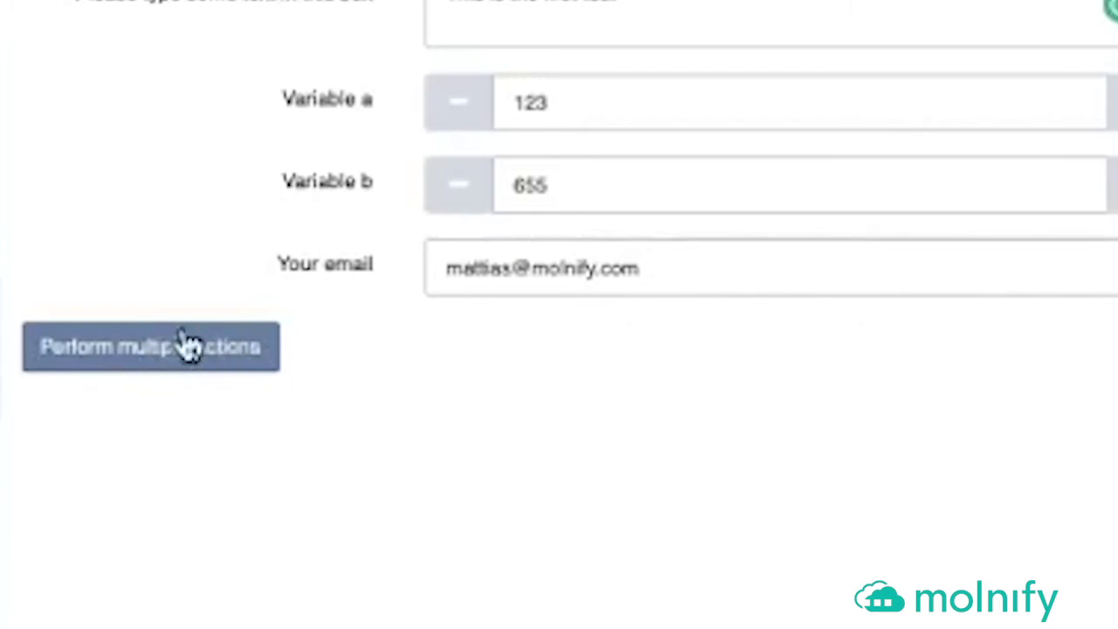
- Run Perform multiple actions in the Molnify demo, then go back to the spreadsheet model
left_click(215, 354)
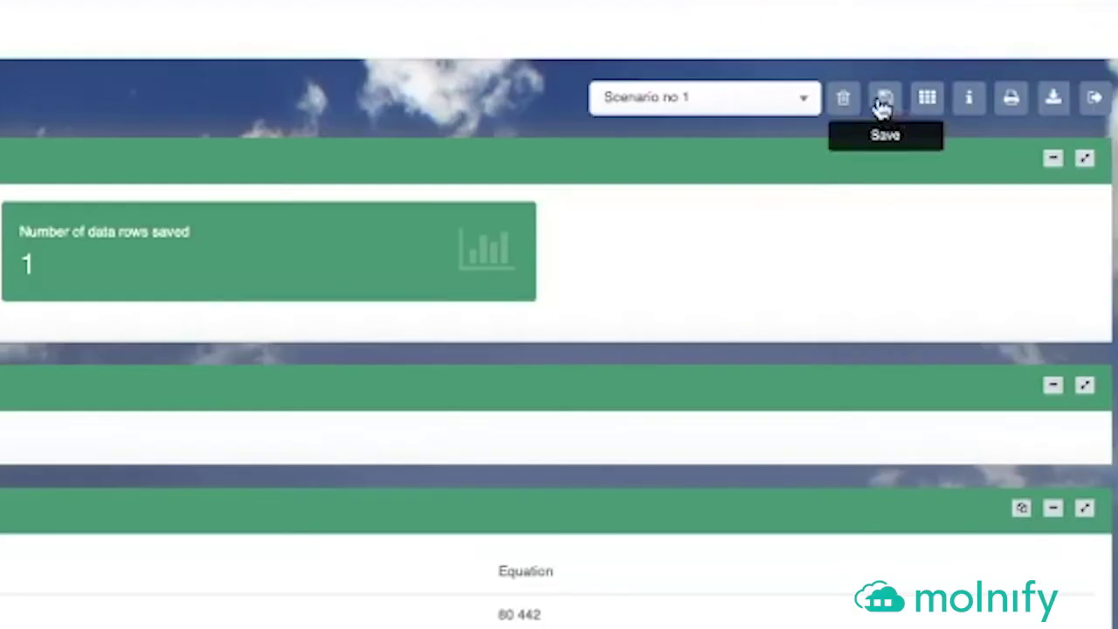
scroll(878, 108, "down", 1)
scroll(901, 83, "up", 1)
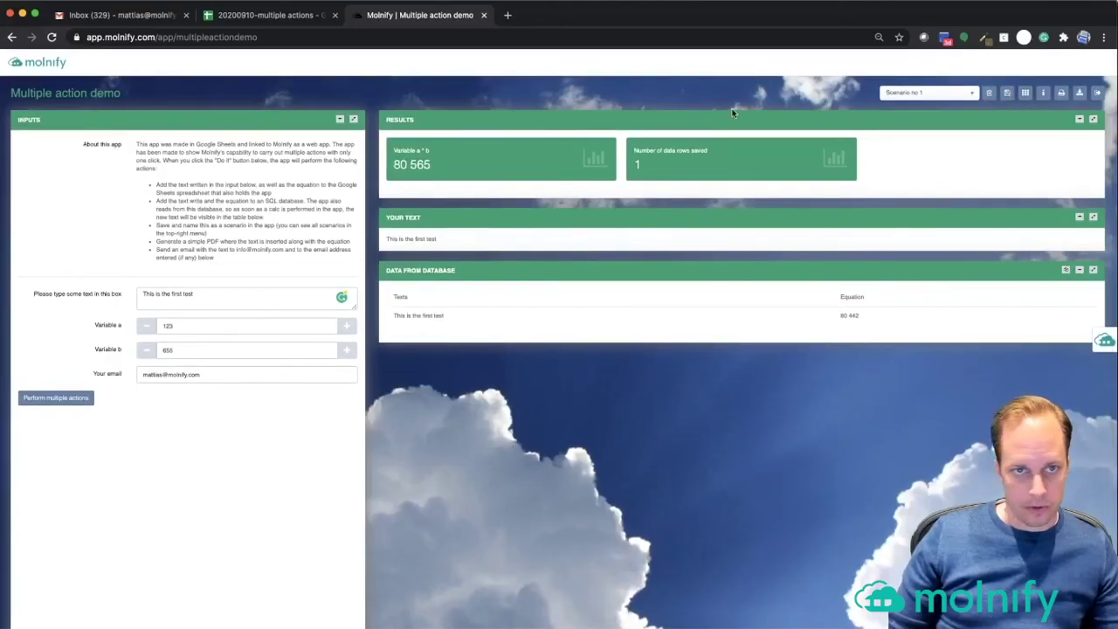
left_click(254, 20)
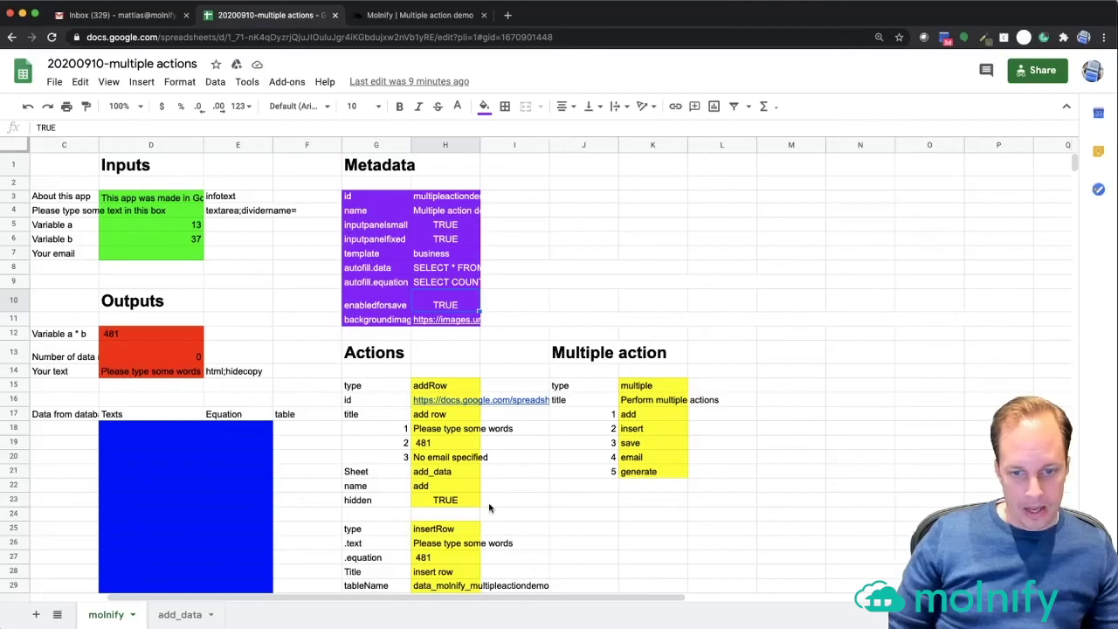
scroll(490, 503, "down", 5)
scroll(490, 501, "down", 3)
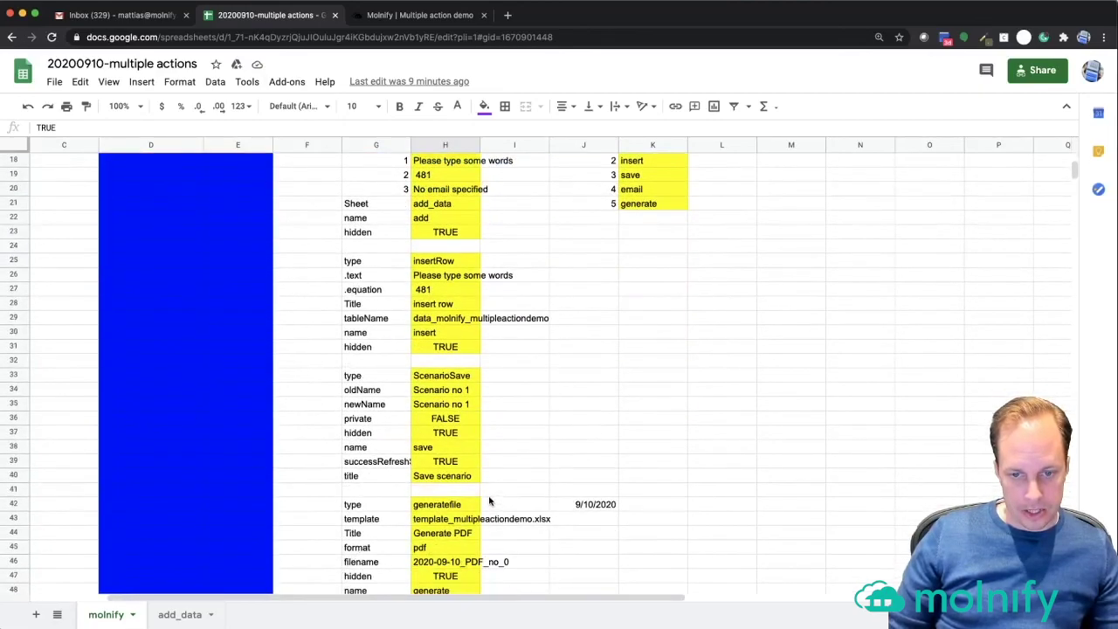
left_click(385, 378)
left_click(245, 380, "shift")
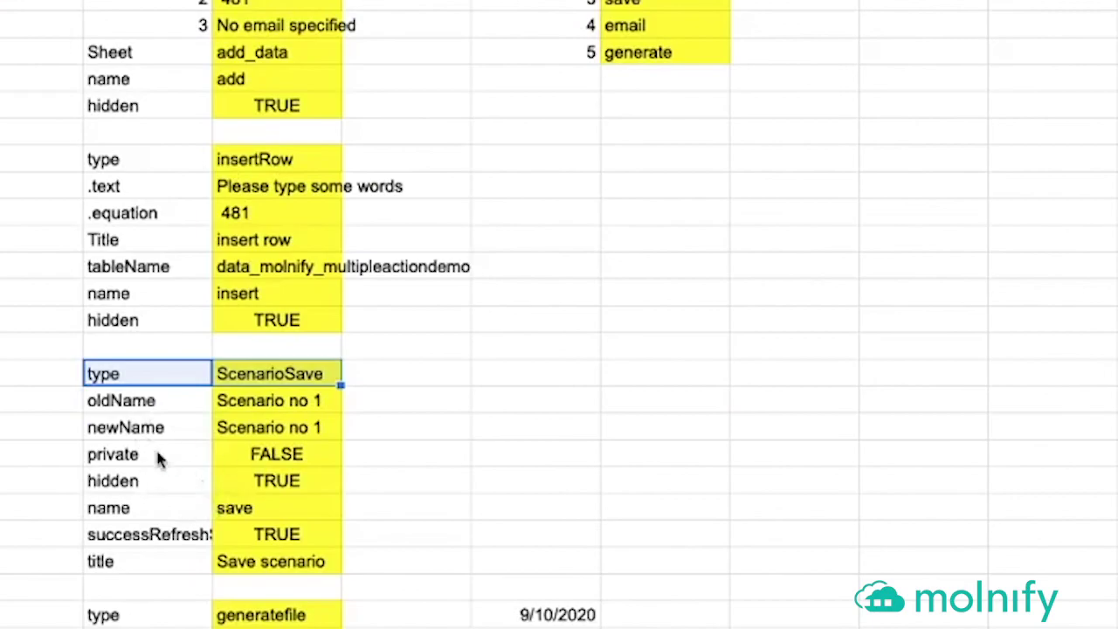
left_click(257, 430)
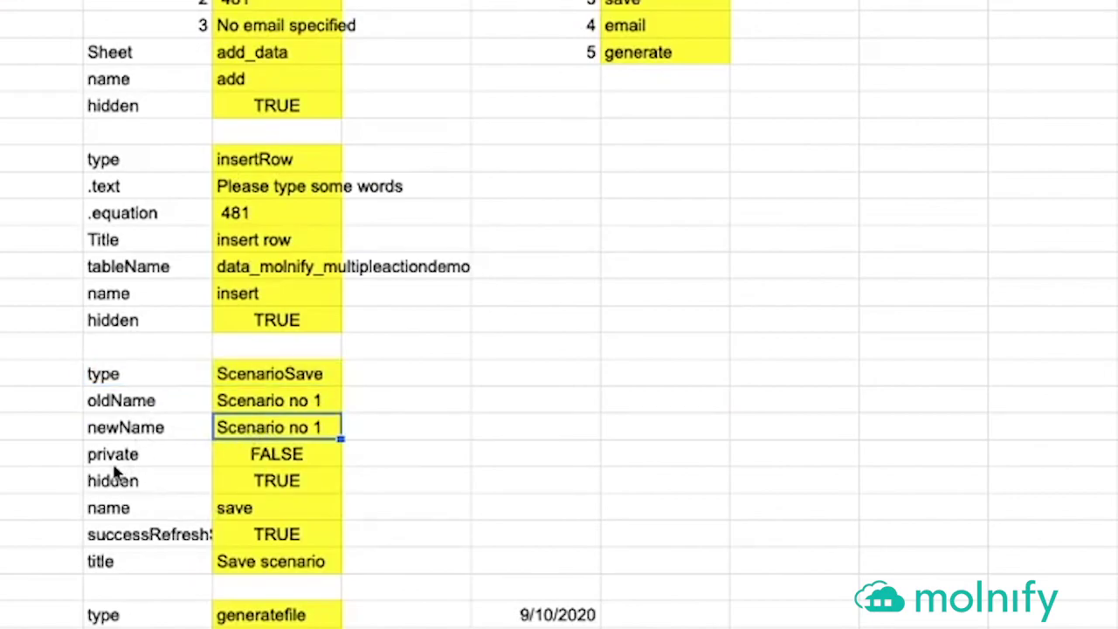
left_click(147, 402)
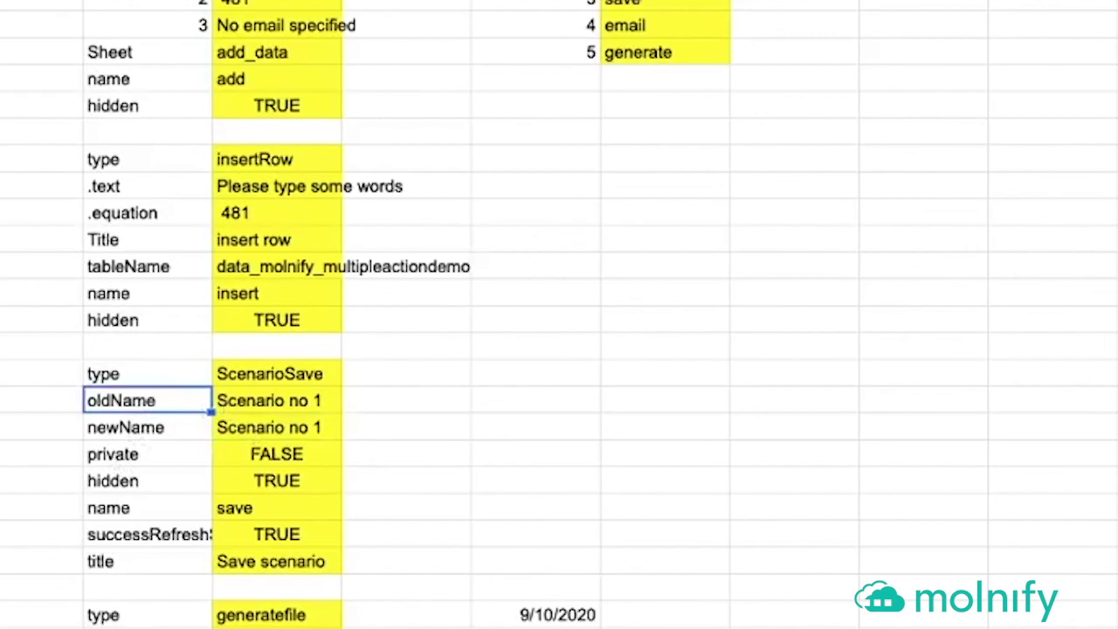
left_click(277, 401)
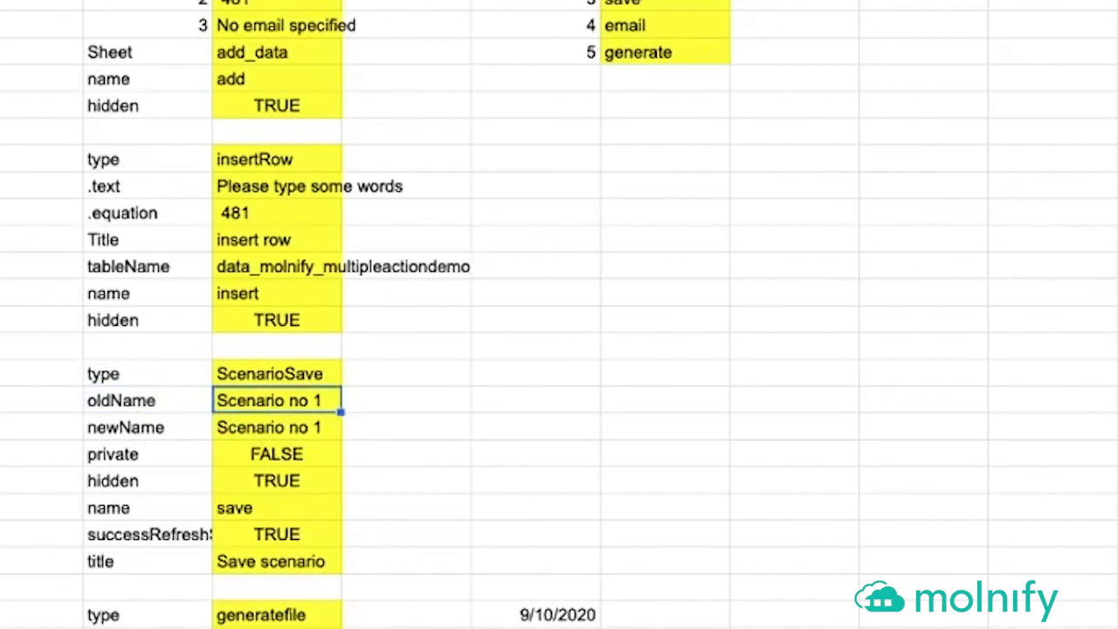
key("Return")
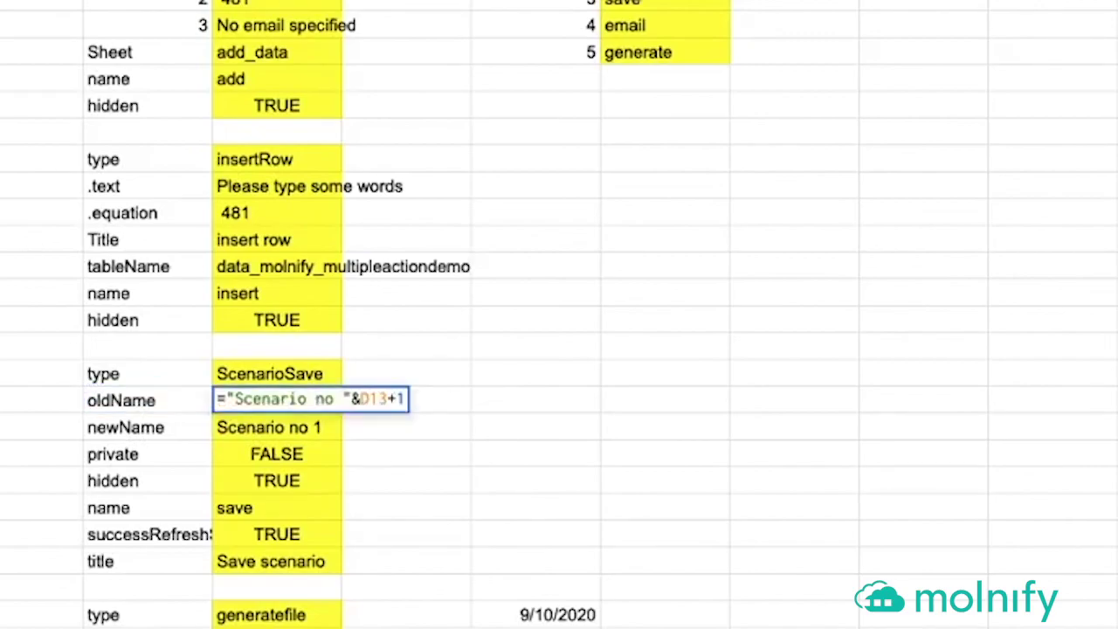
scroll(559, 314, "up", 5)
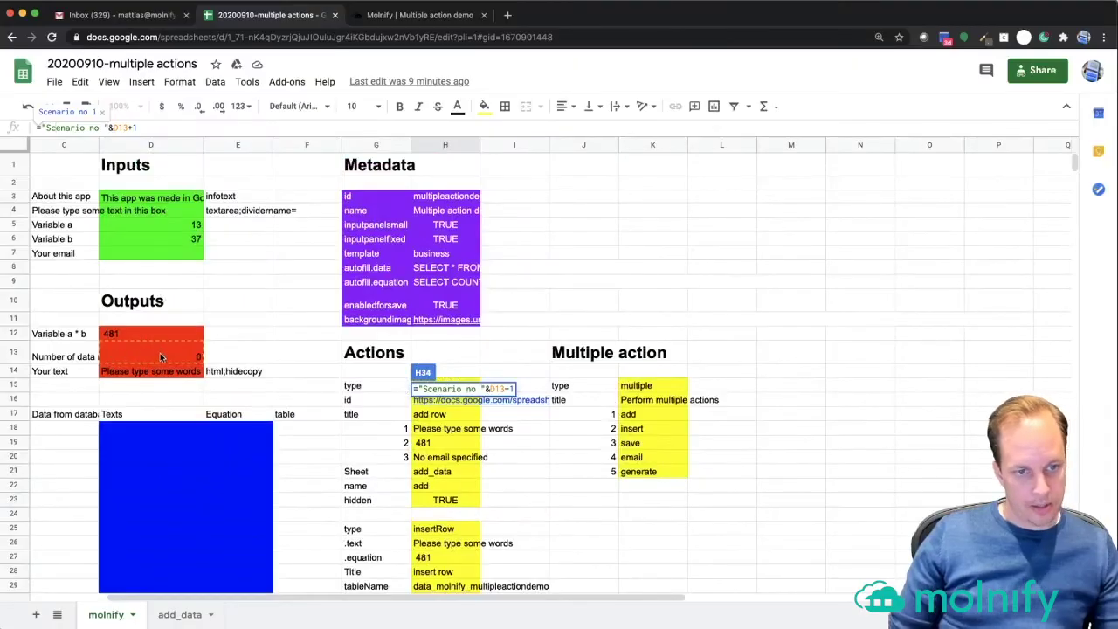
left_click(159, 354)
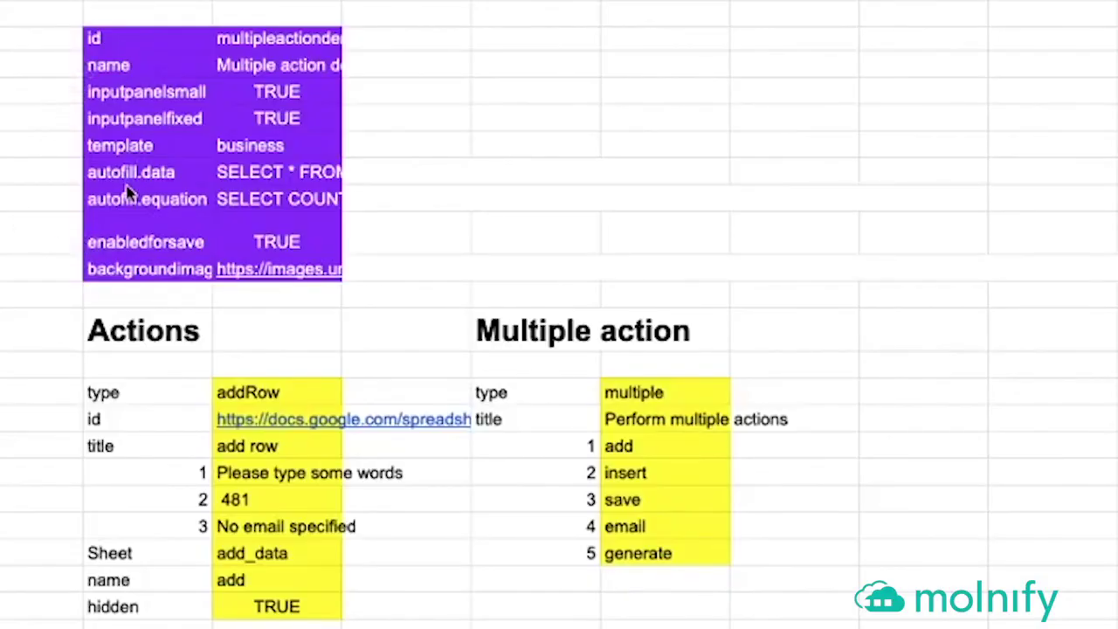
- Set the ScenarioSave newName value to =H34 so it mirrors oldName
scroll(147, 209, "down", 5)
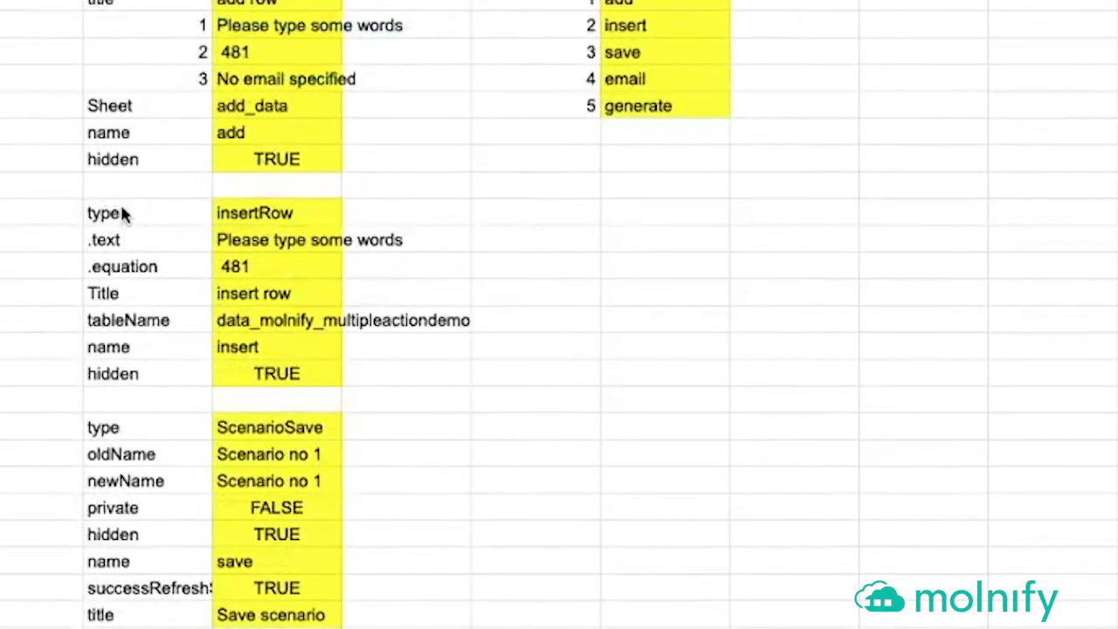
left_click(177, 487)
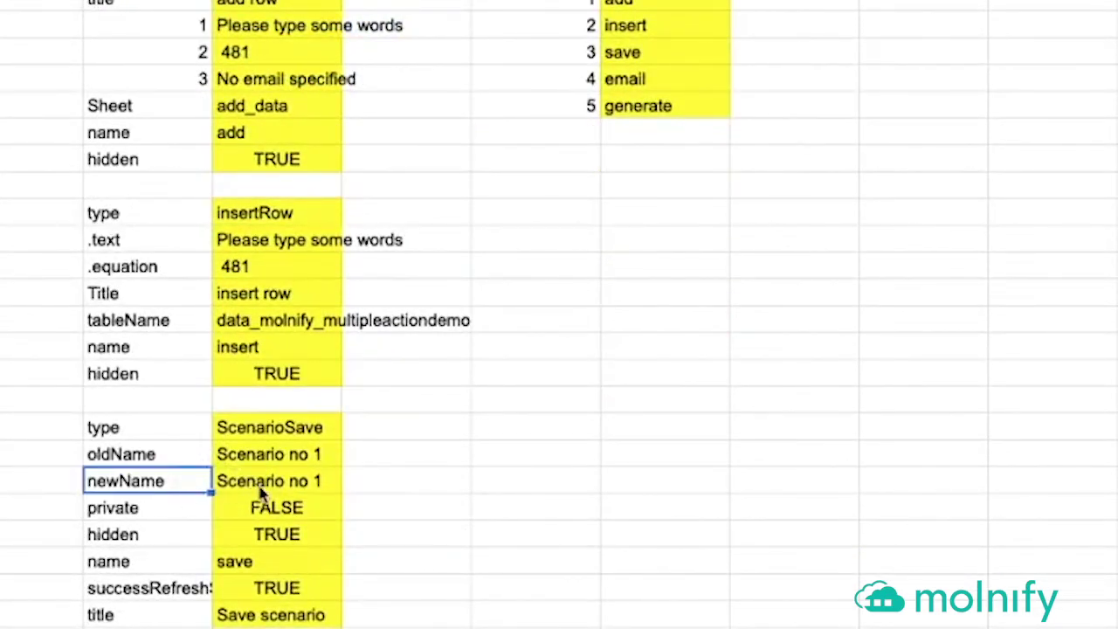
left_click(261, 493)
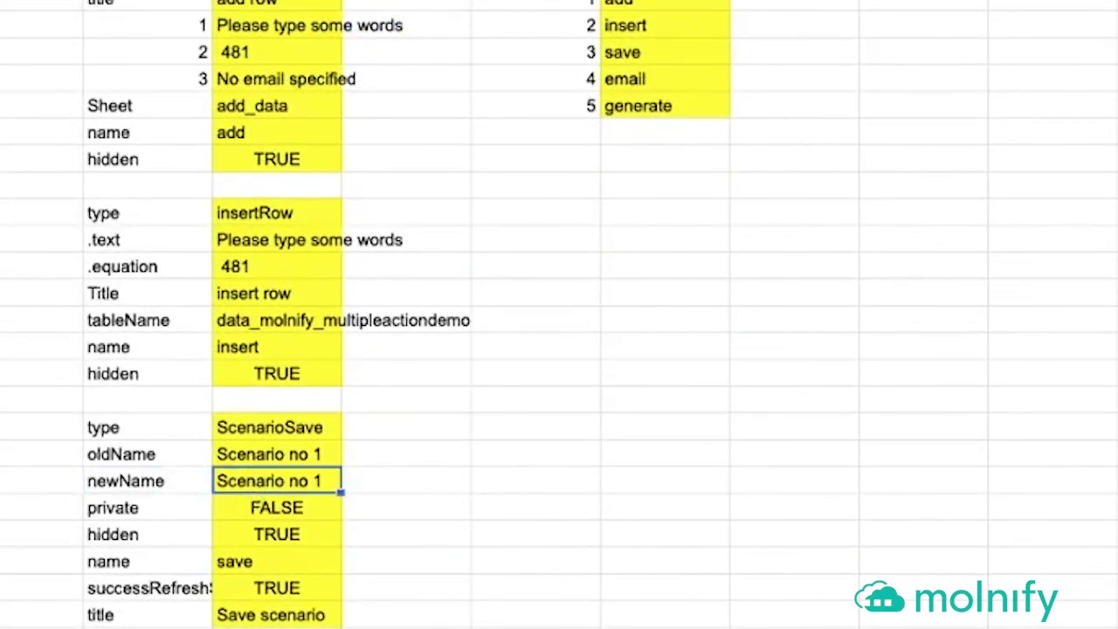
type("=H34")
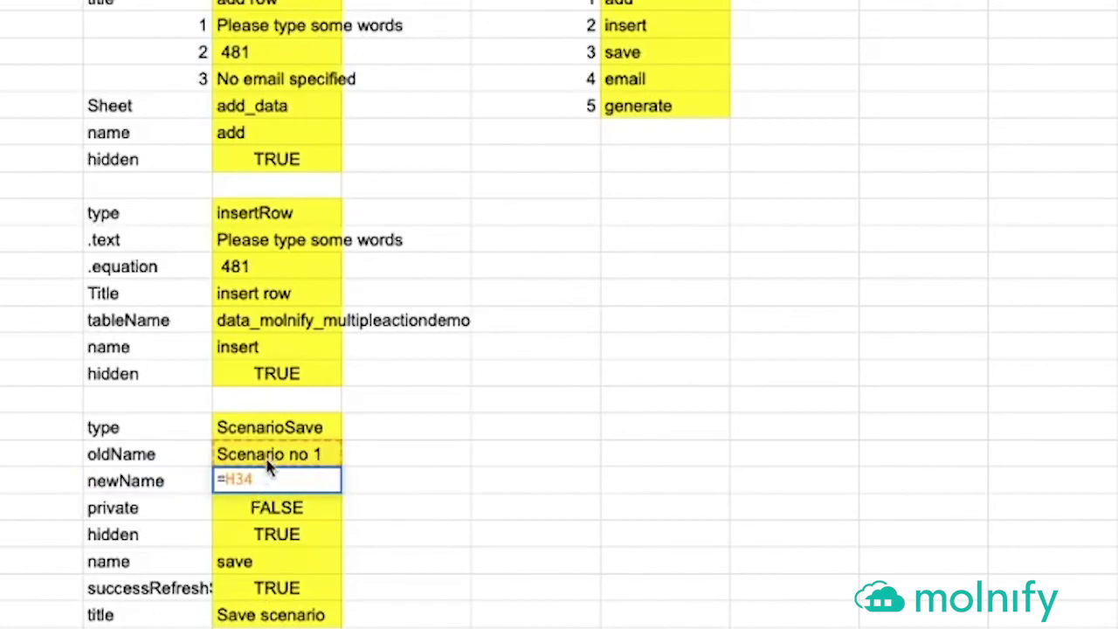
key("Escape")
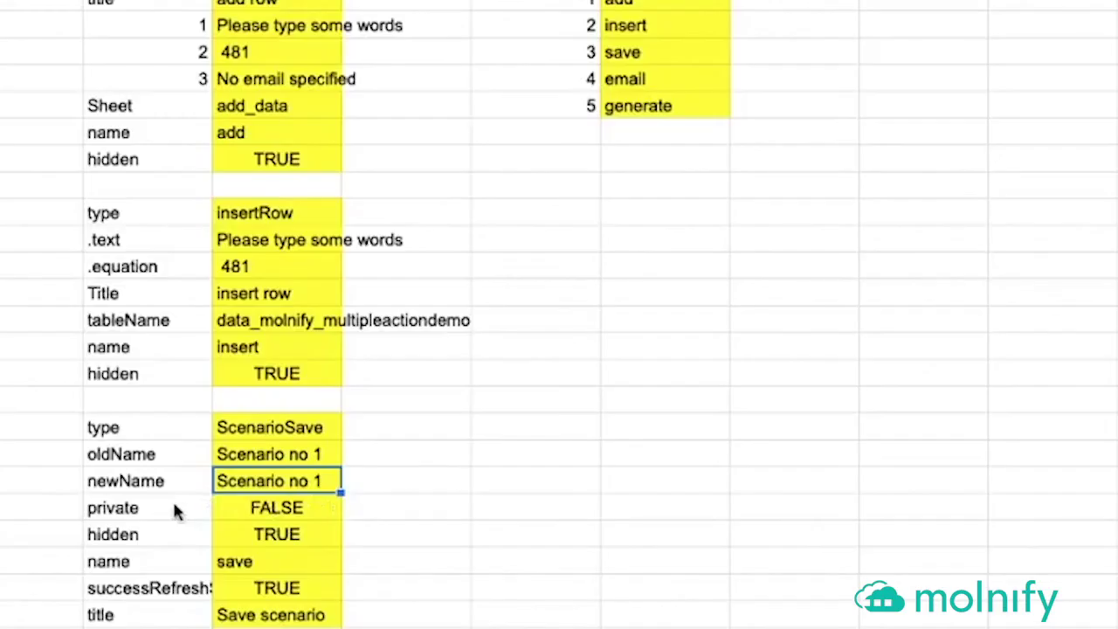
- Review the private FALSE, hidden and successRefreshScenarioList TRUE parameters of ScenarioSave
left_click(492, 582)
left_click_drag(284, 513, 302, 509)
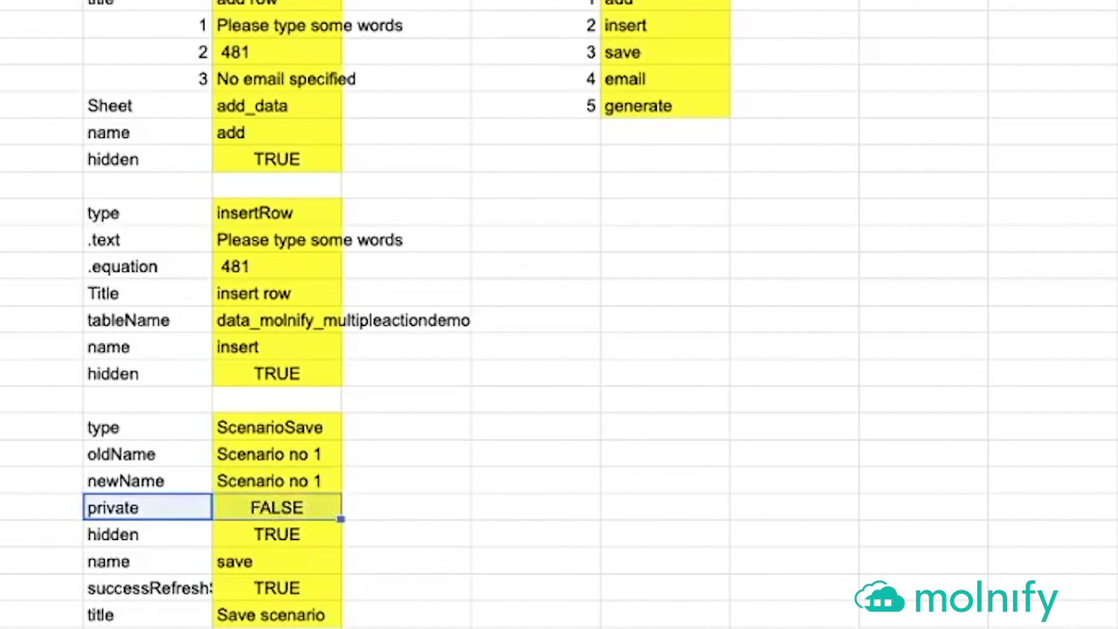
left_click(165, 516)
left_click(259, 515)
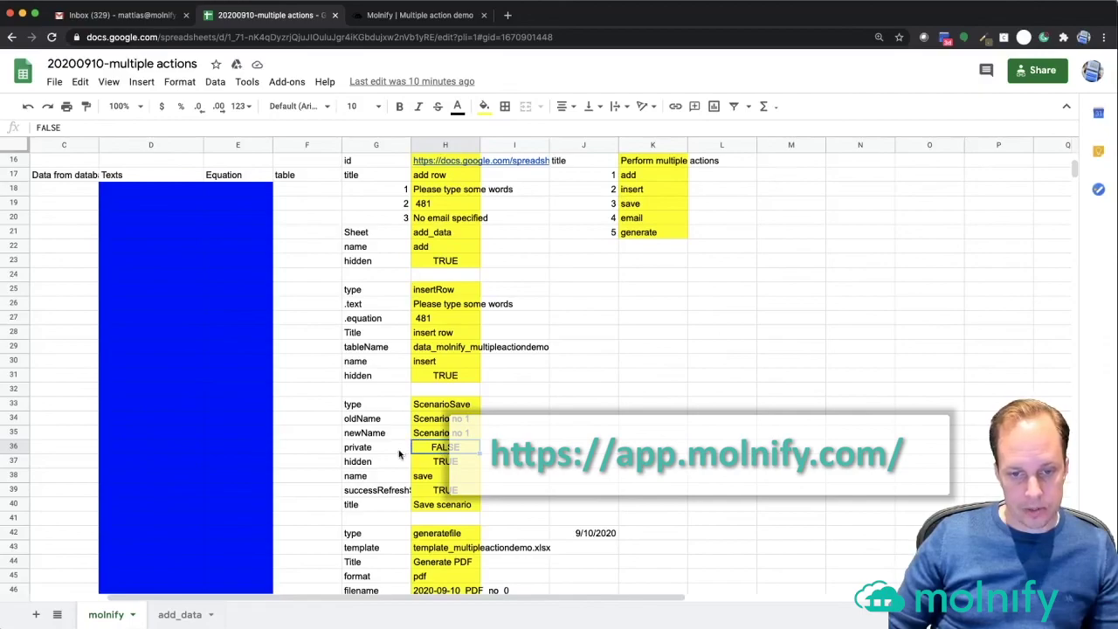
mouse_move(387, 465)
left_mouse_down()
mouse_move(442, 462)
mouse_move(390, 473)
left_mouse_up()
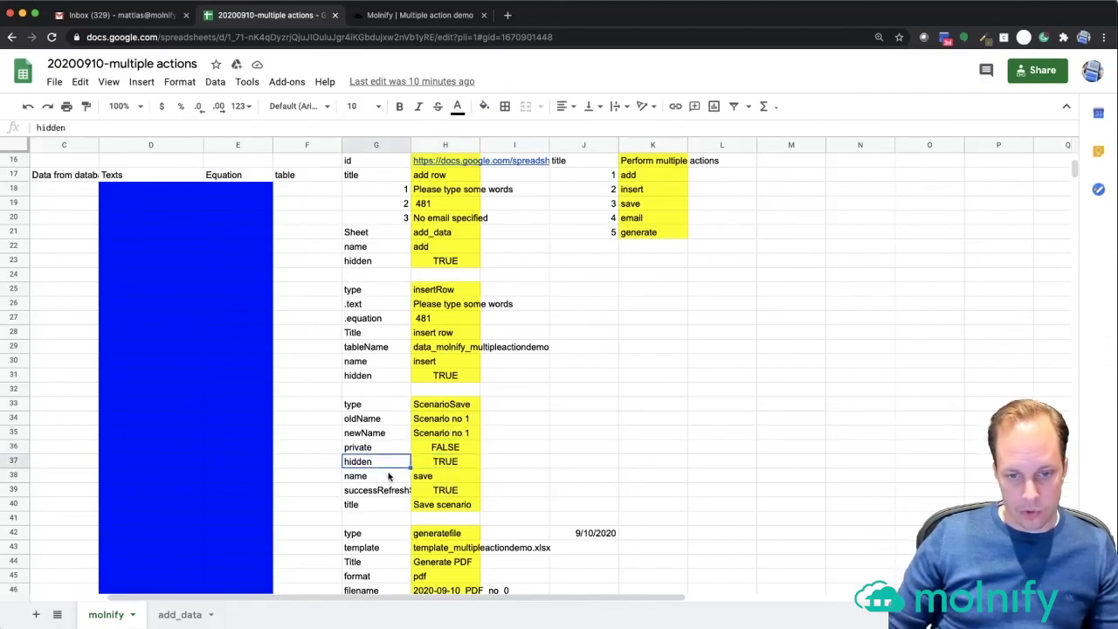
key("Down")
key("Down")
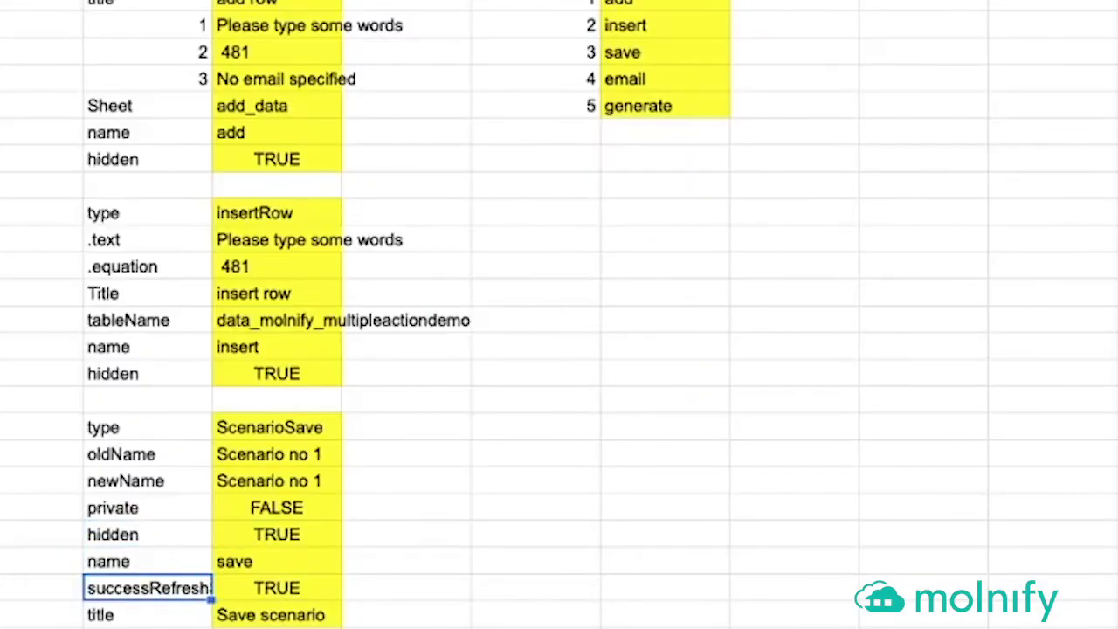
left_click_drag(162, 126, 17, 129)
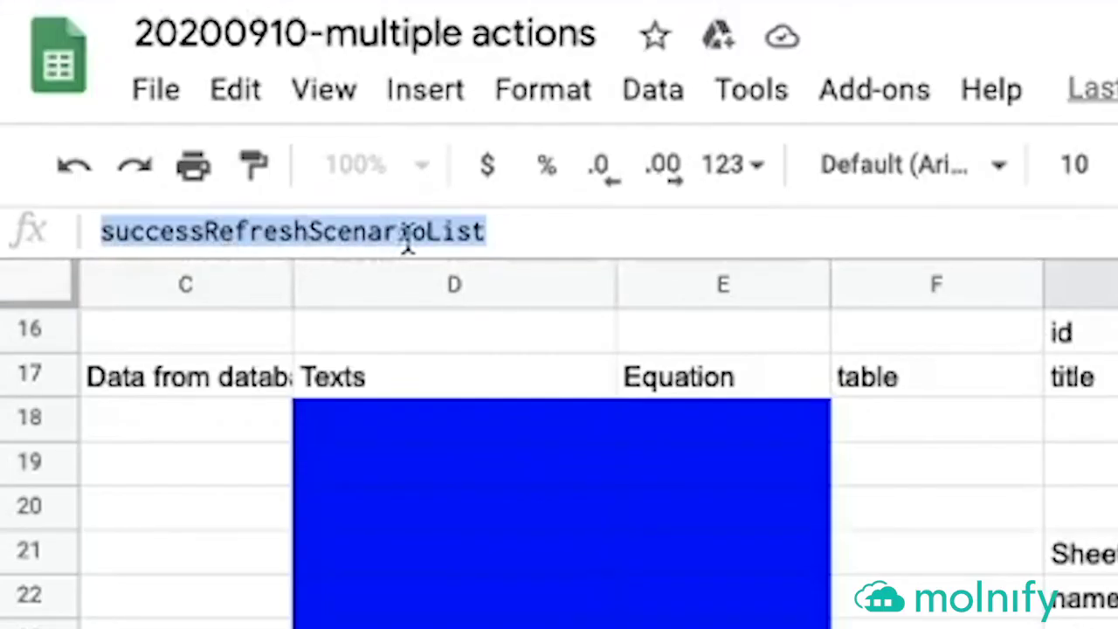
left_click(532, 235)
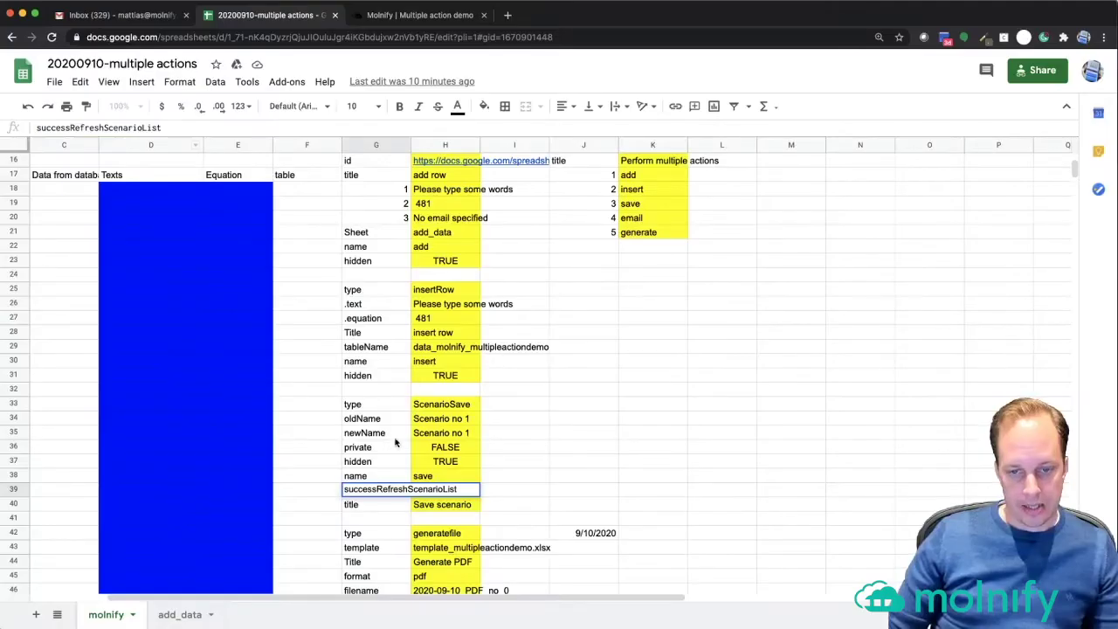
left_click(473, 447)
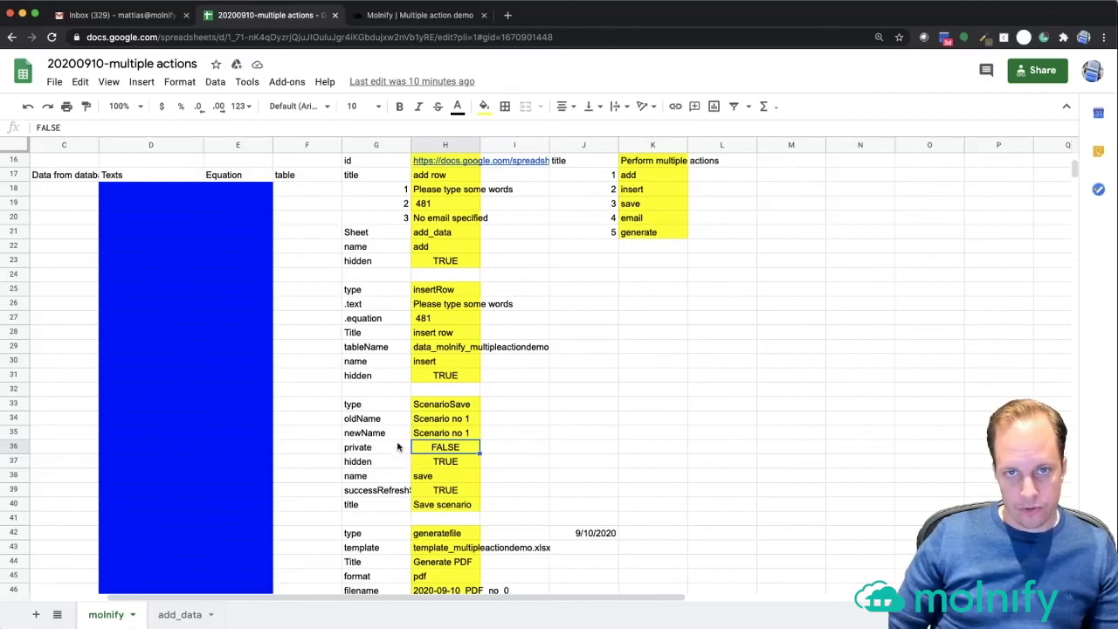
- In the Molnify demo, enter 'The second test' and change Variable a to 12
left_click(385, 15)
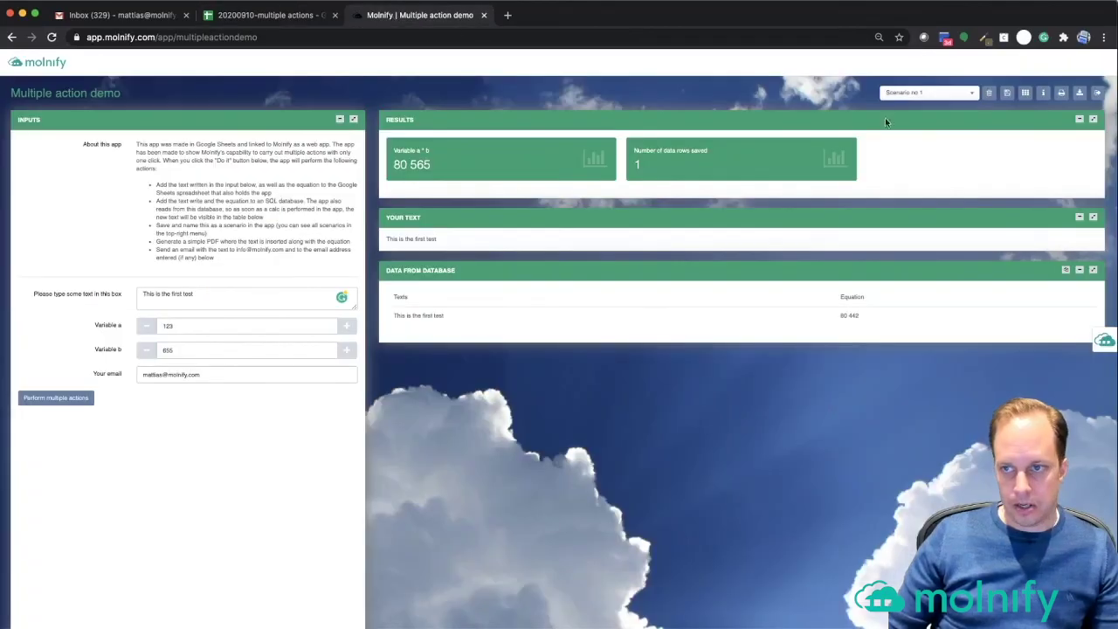
left_click(953, 93)
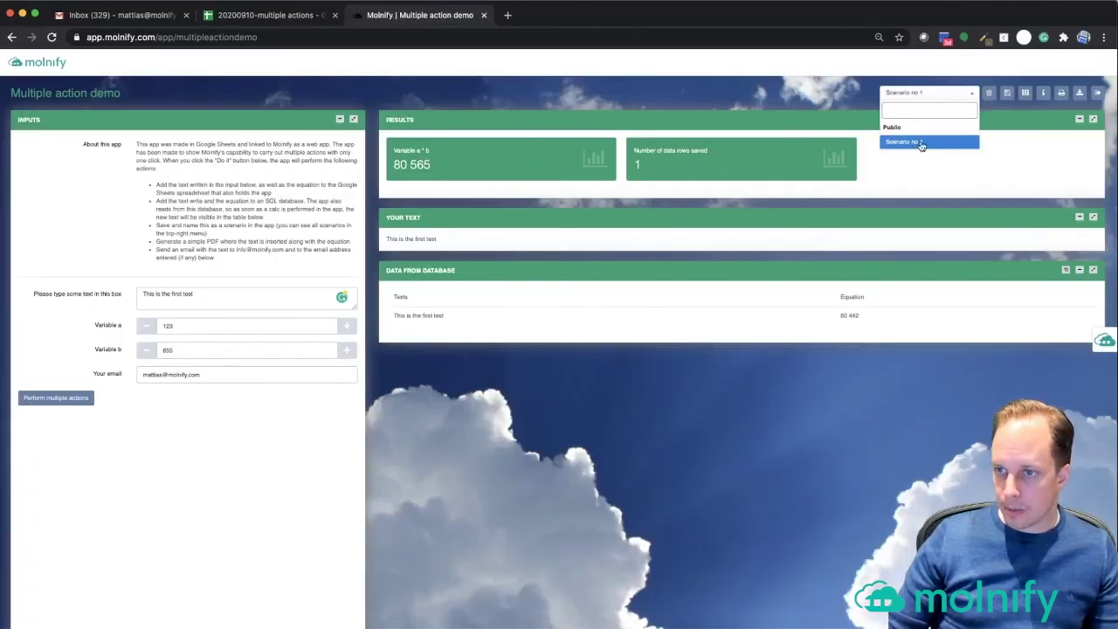
left_click(801, 430)
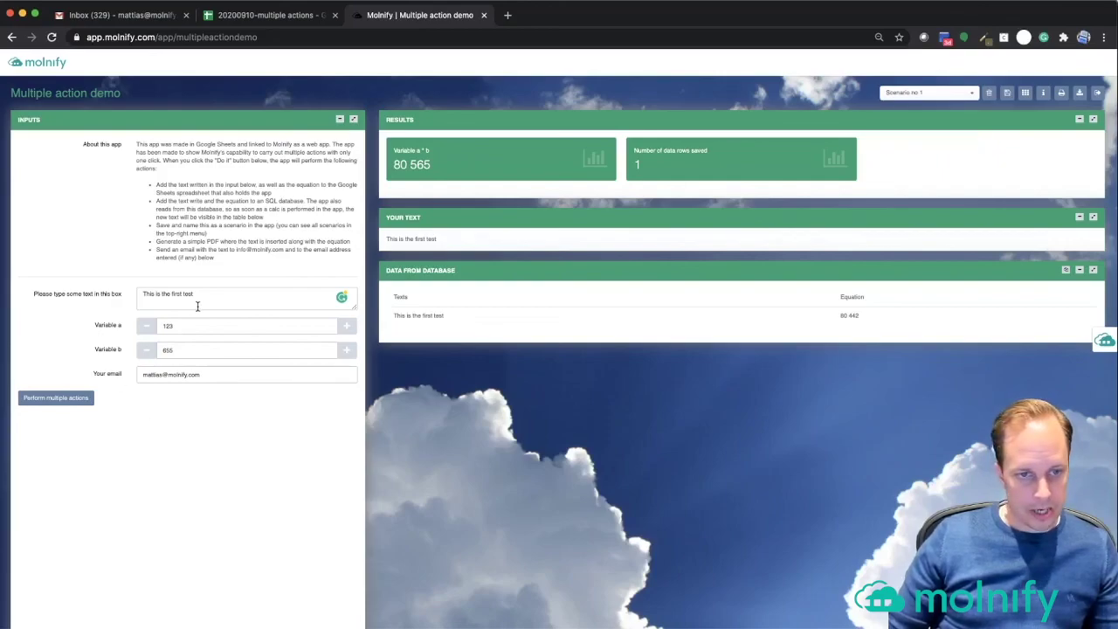
left_click_drag(199, 298, 77, 297)
type("The sec")
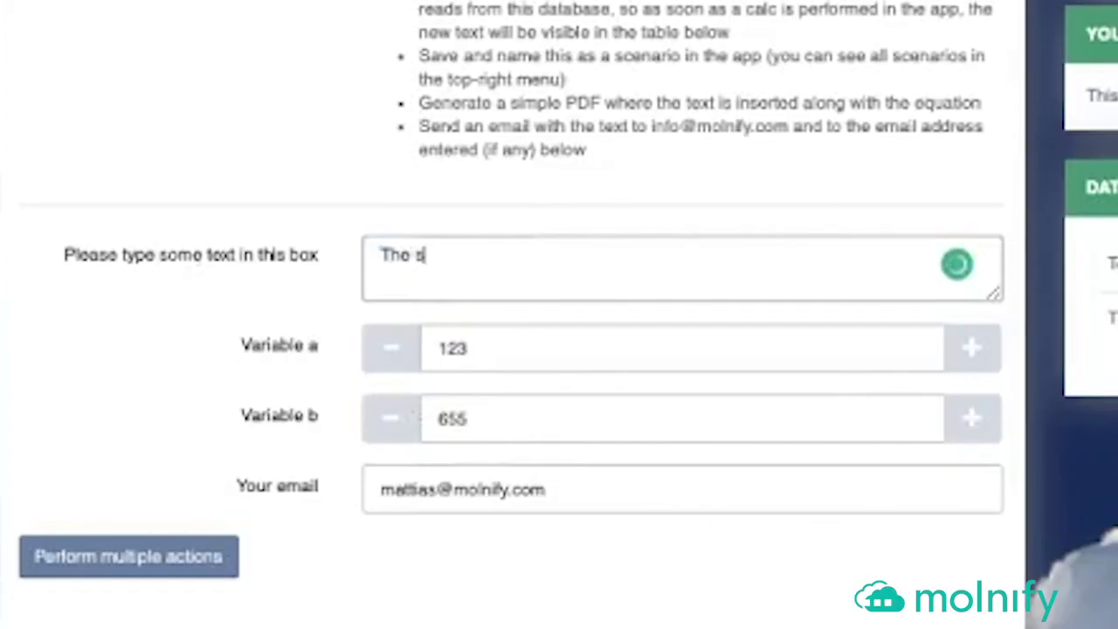
type("ond test")
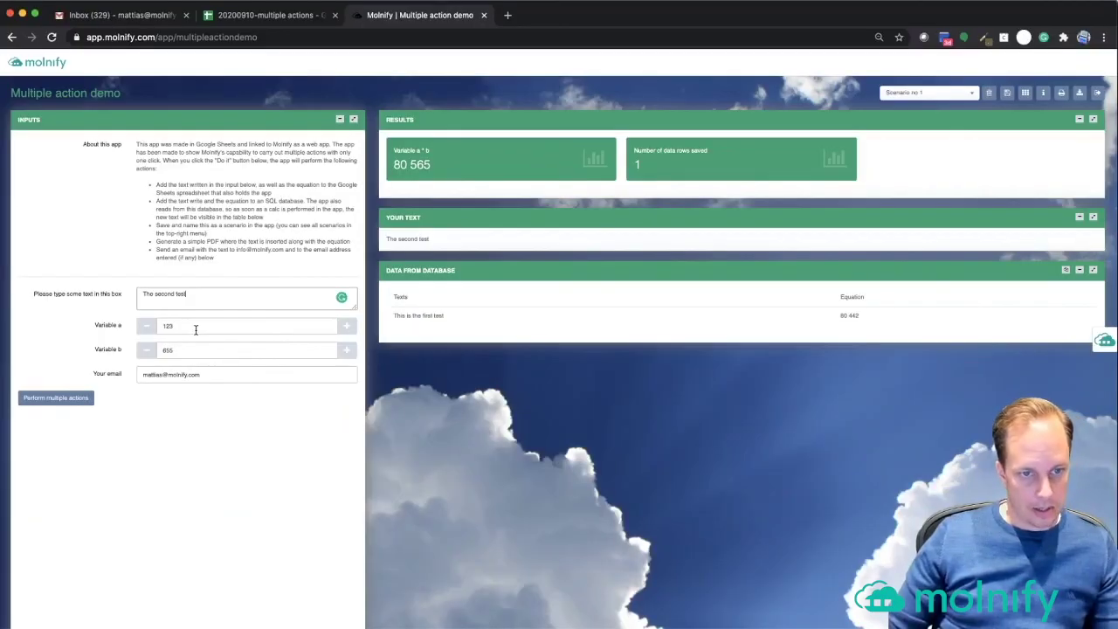
left_click(530, 348)
key("BackSpace")
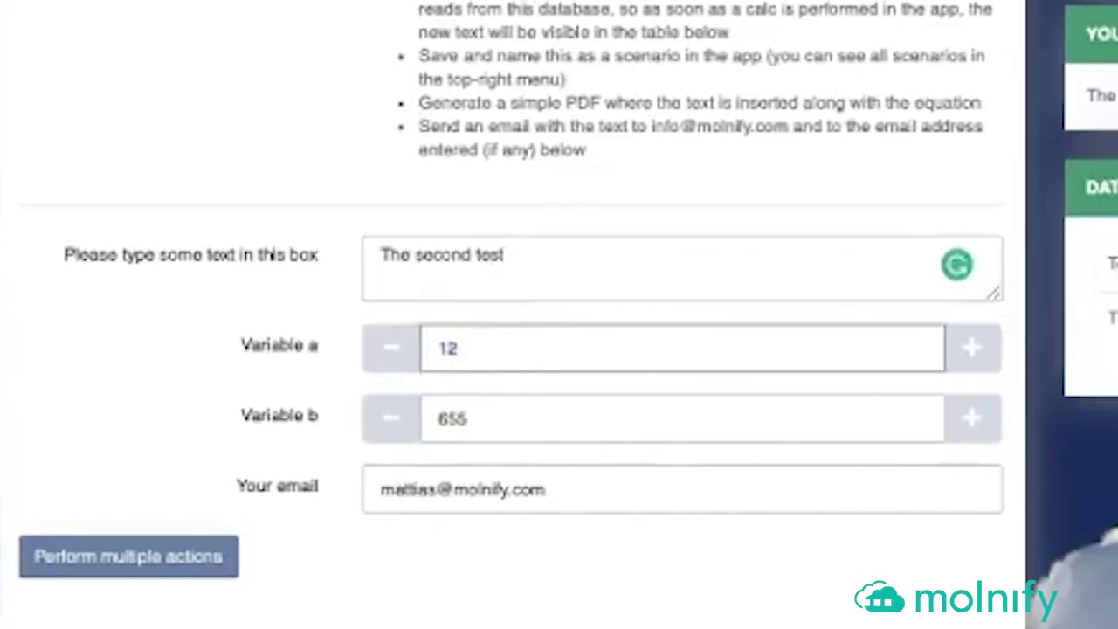
- Run the multiple actions, view the generated PDF, and check the saved scenario list
left_click(151, 563)
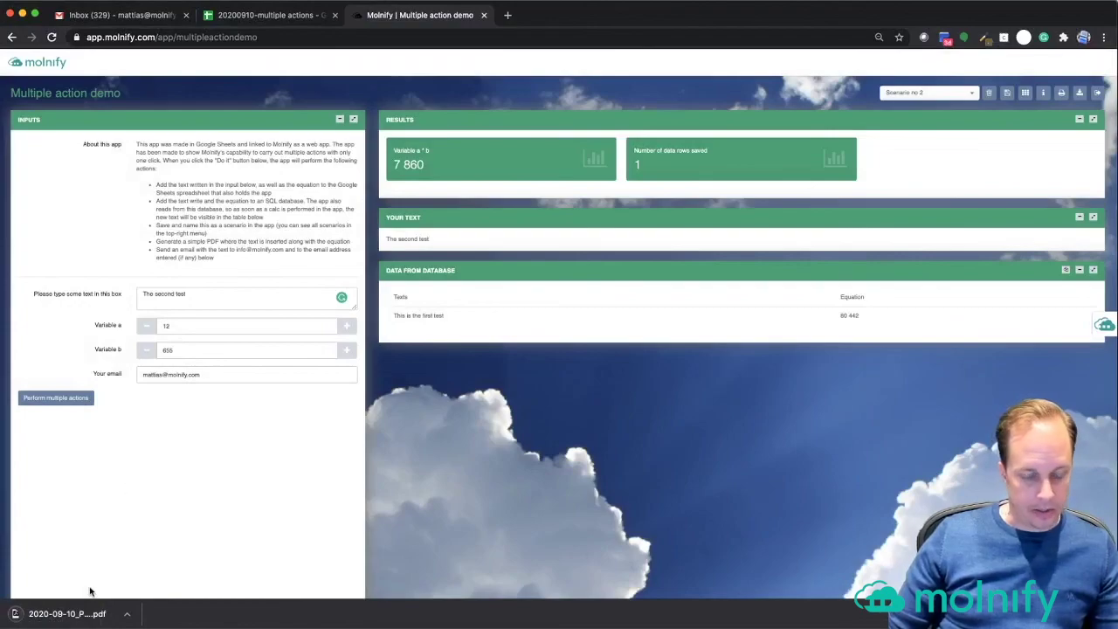
left_click(75, 616)
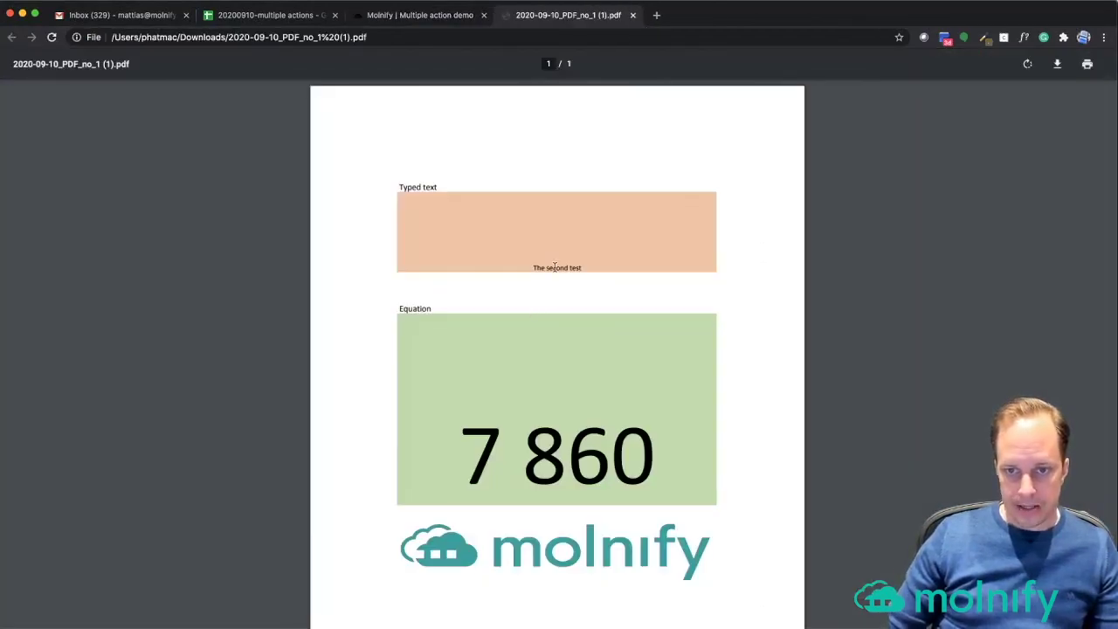
left_click(633, 15)
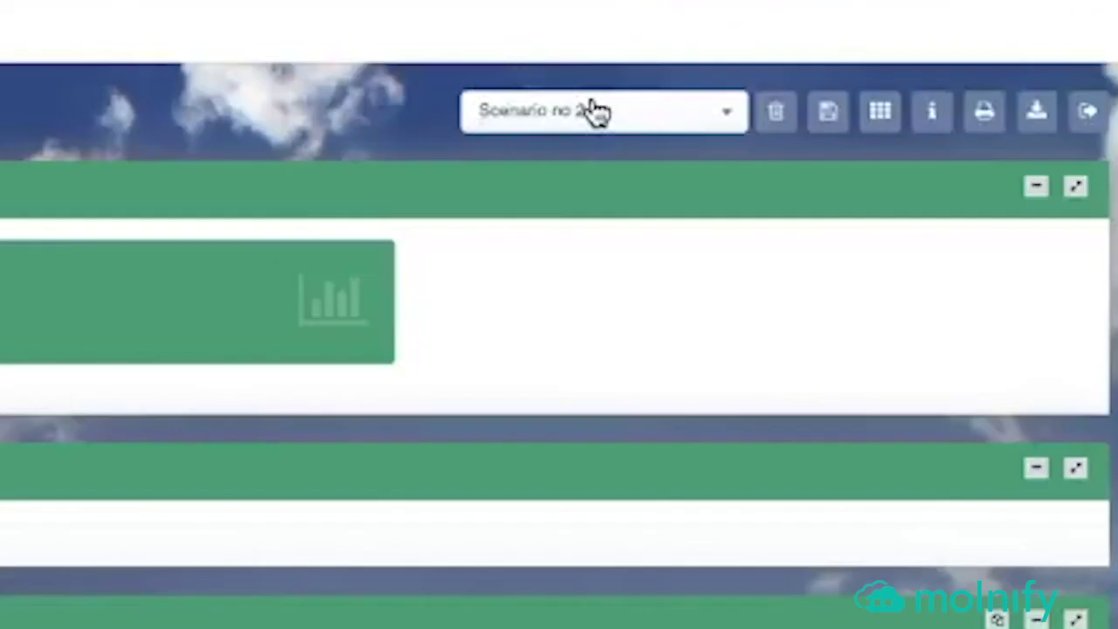
left_click(925, 93)
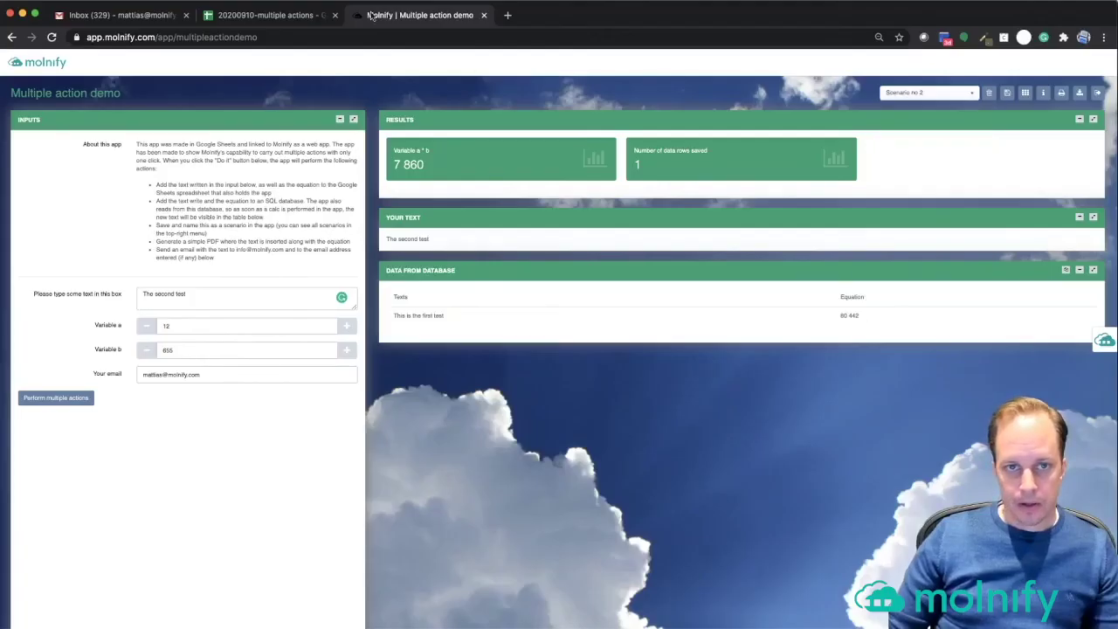
- Find the generatefile block's template value, template_multipleactiondemo.xlsx, in the Google Sheets model
left_click(271, 16)
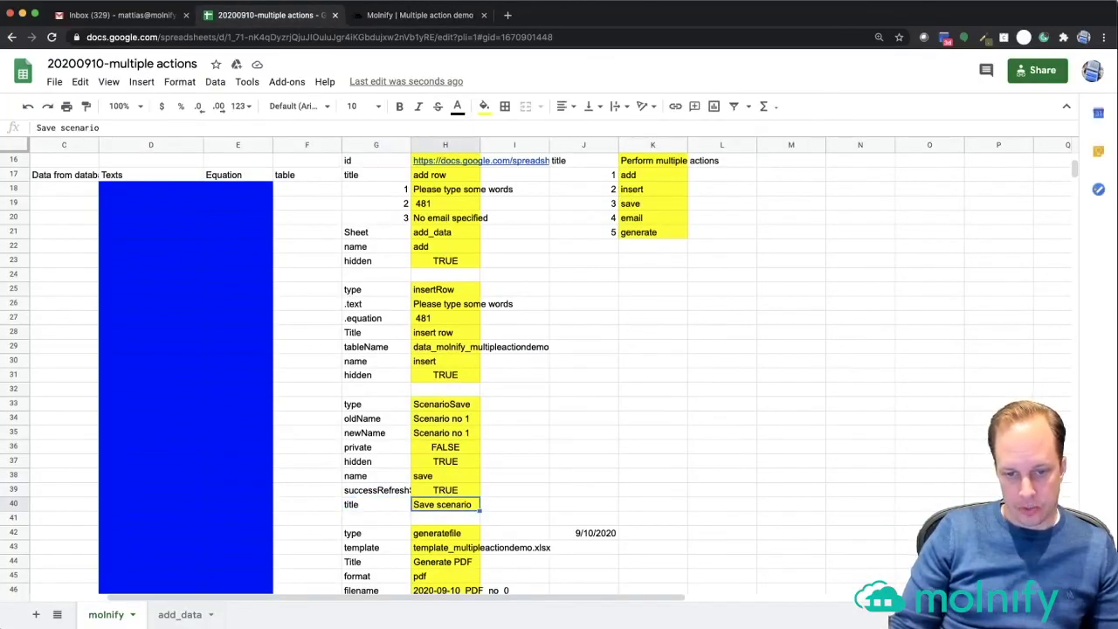
scroll(459, 505, "down", 5)
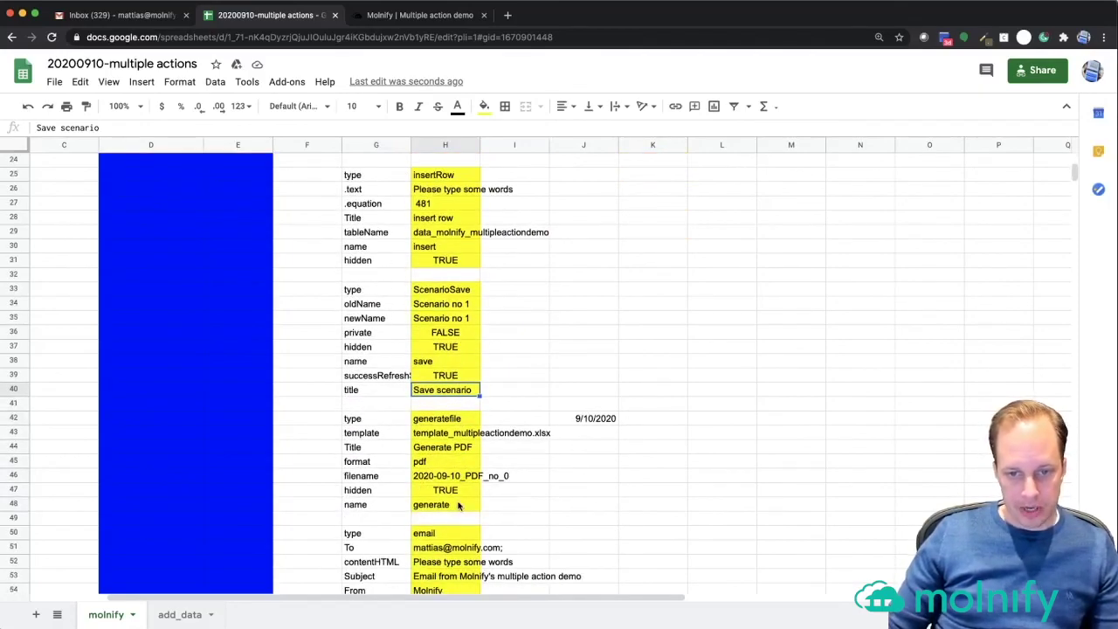
left_click(380, 391)
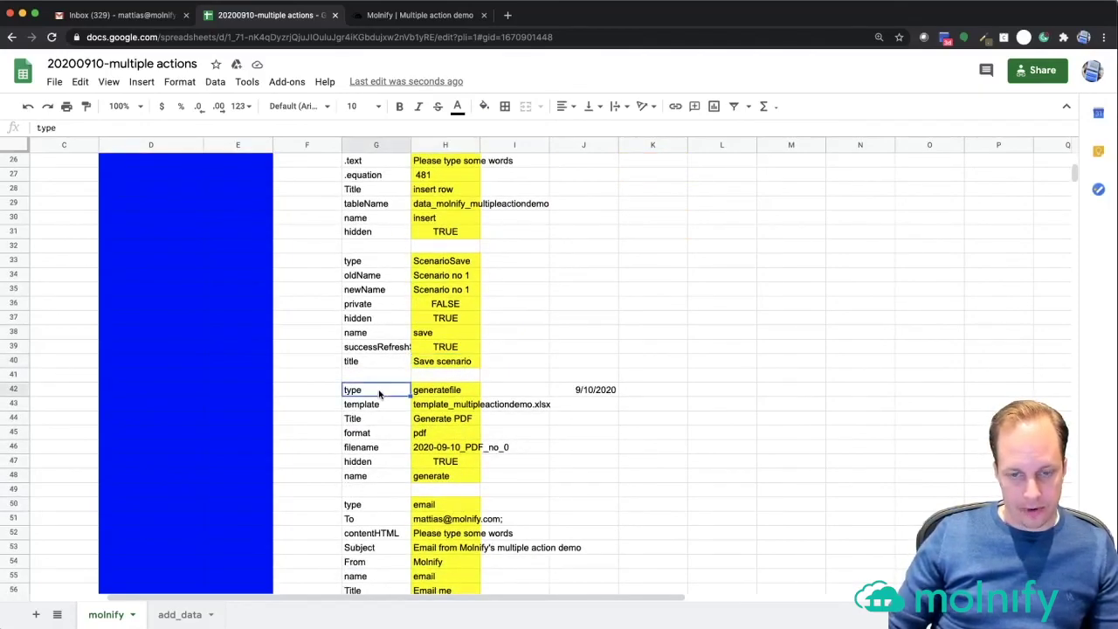
key("Right")
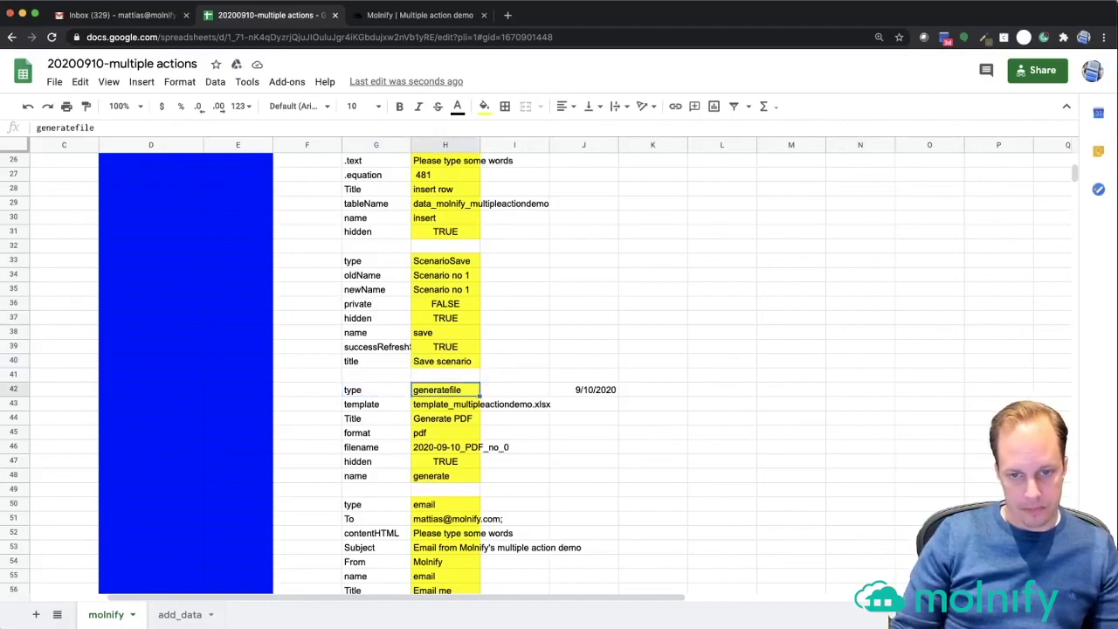
key("Down")
key("Left")
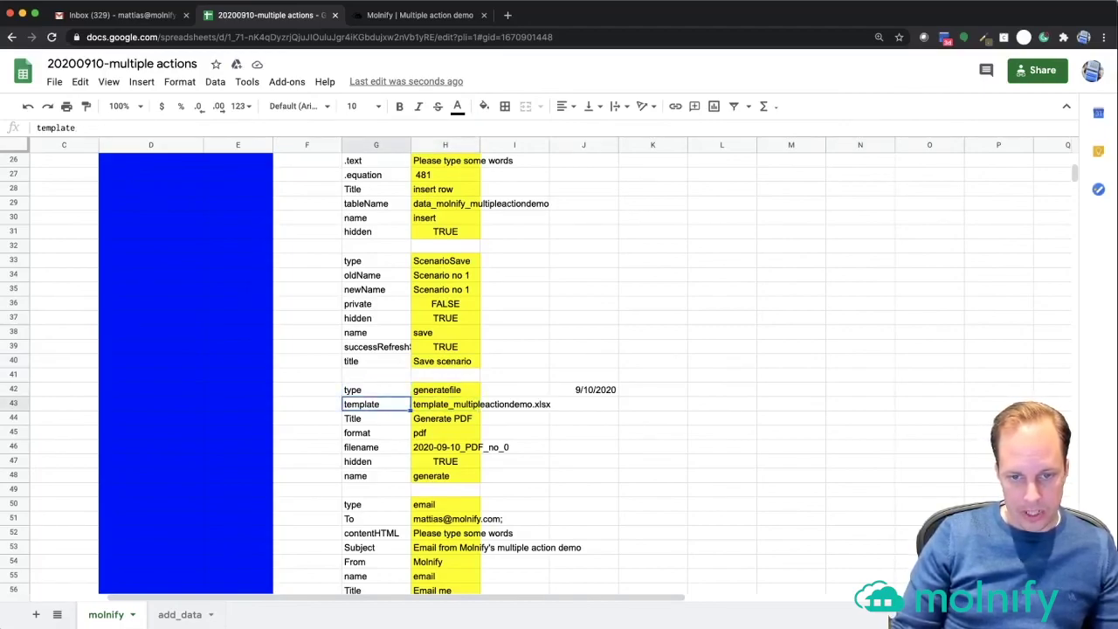
key("Right")
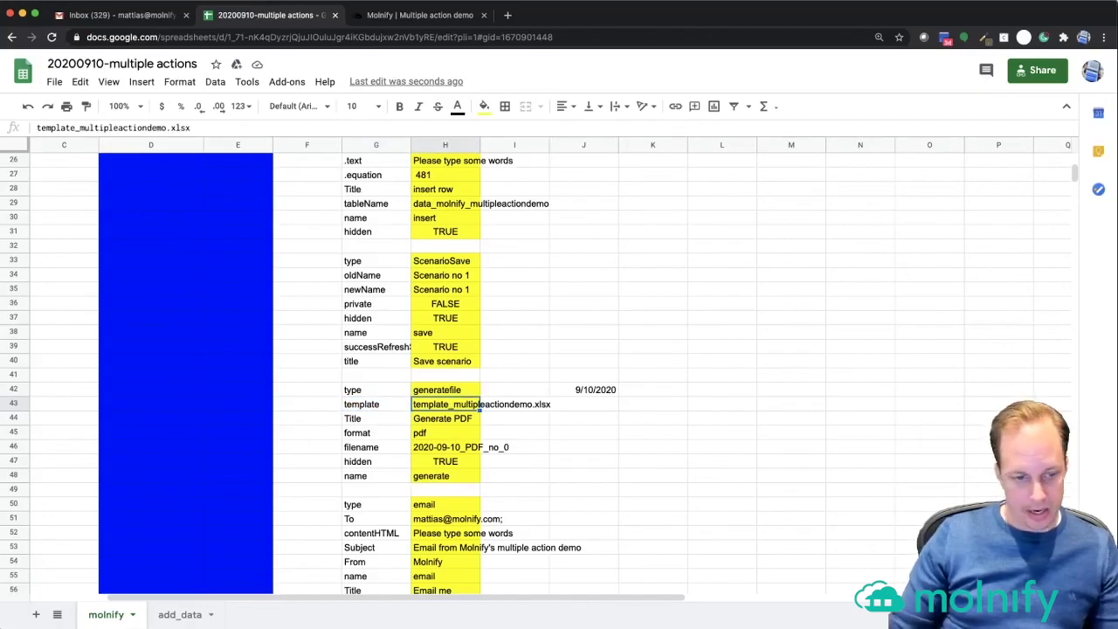
key("super+Tab")
key("super+Tab")
key("super+Tab")
key("super+Tab")
key("super+Tab")
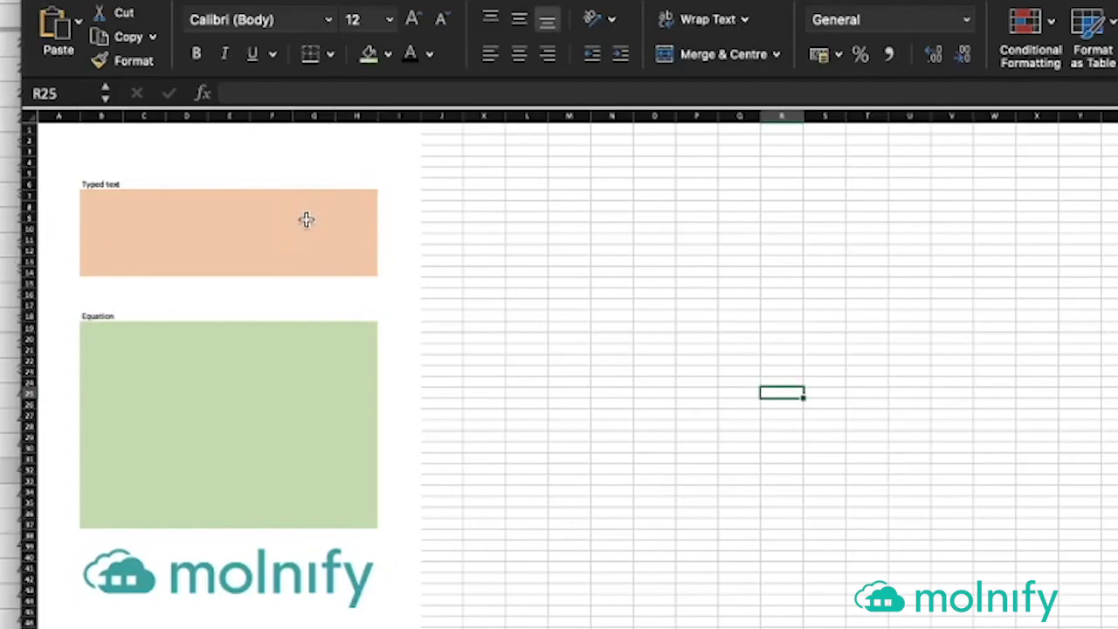
- In Excel, check the names of the orange template1 block, green template2 block and logo
left_click(244, 224)
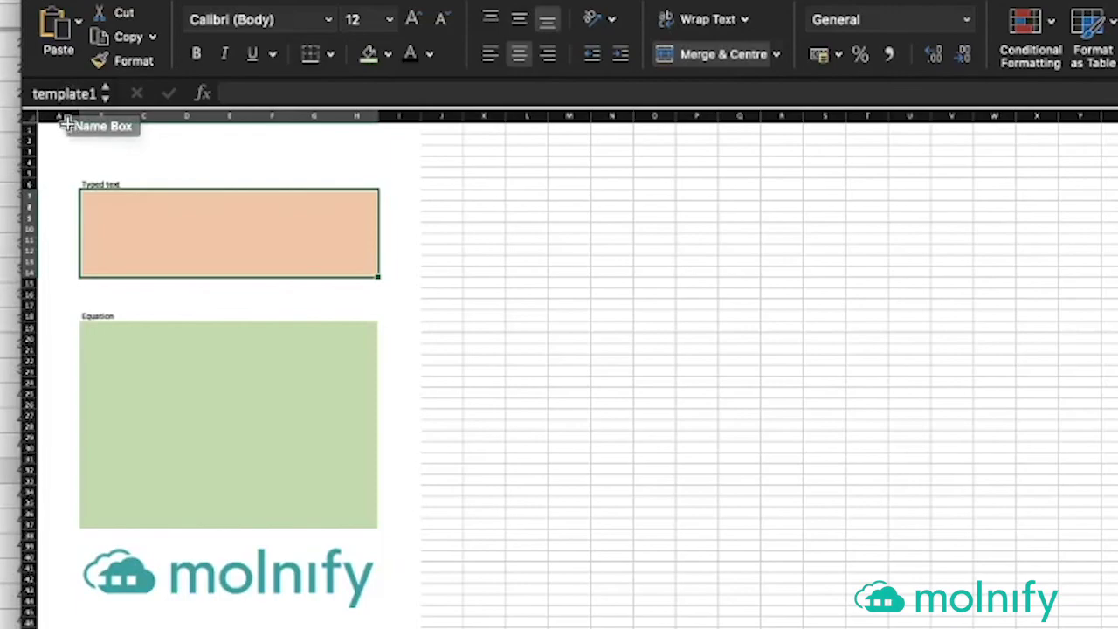
left_click(259, 405)
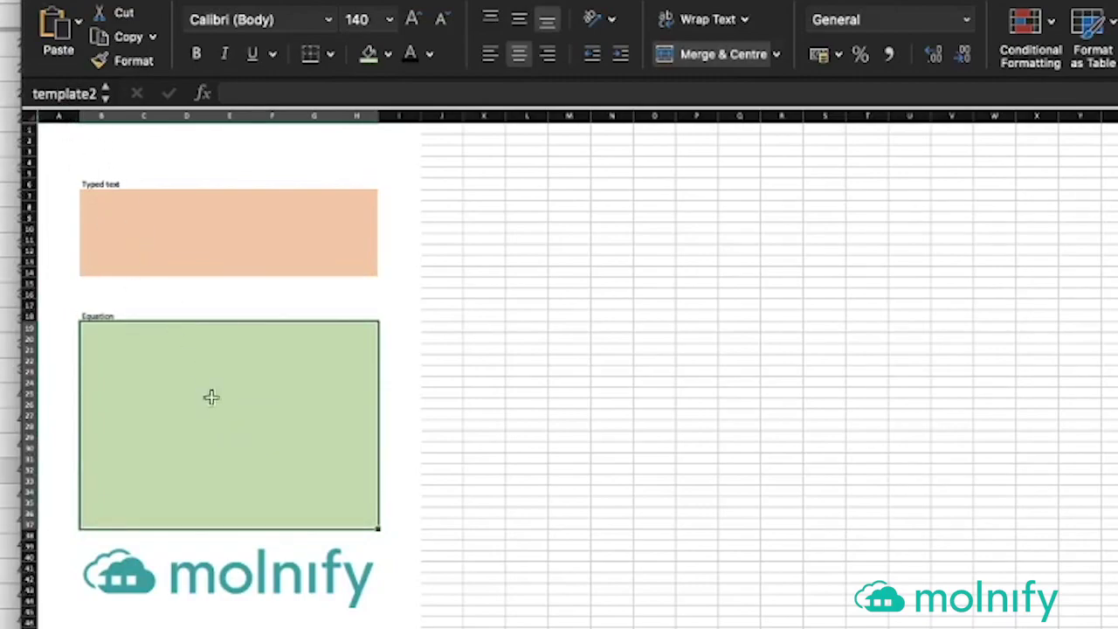
left_click(273, 584)
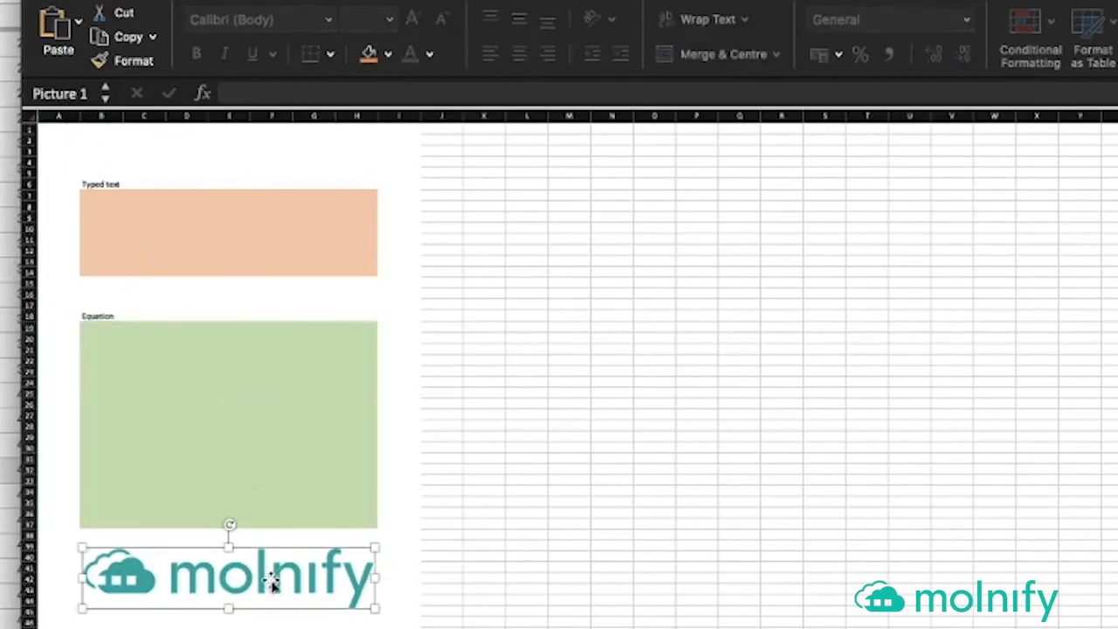
left_click(253, 445)
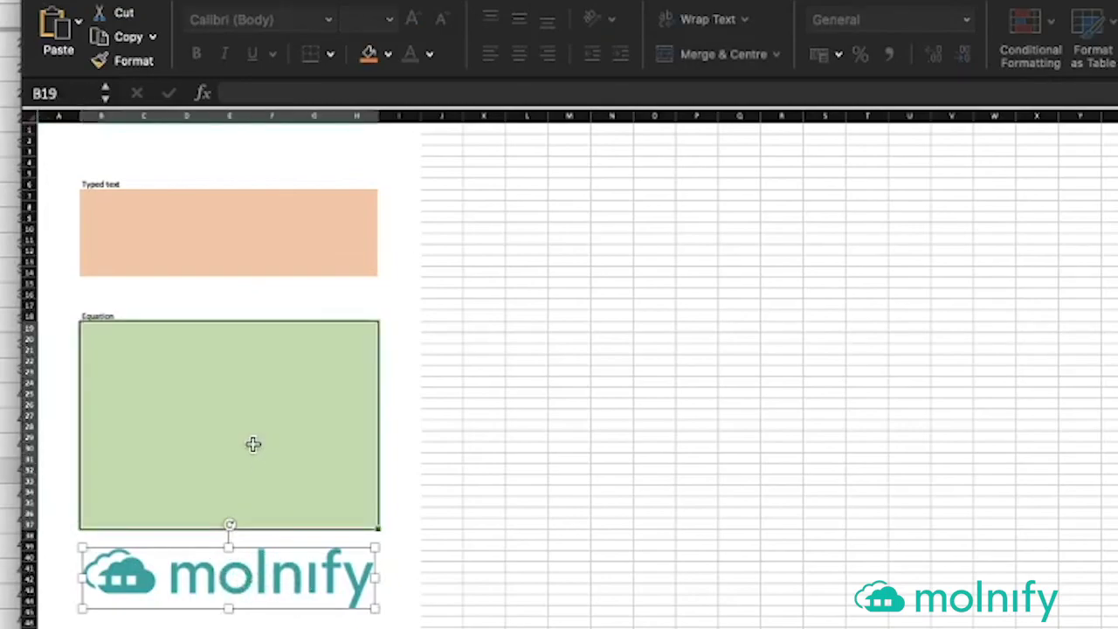
left_click(111, 267)
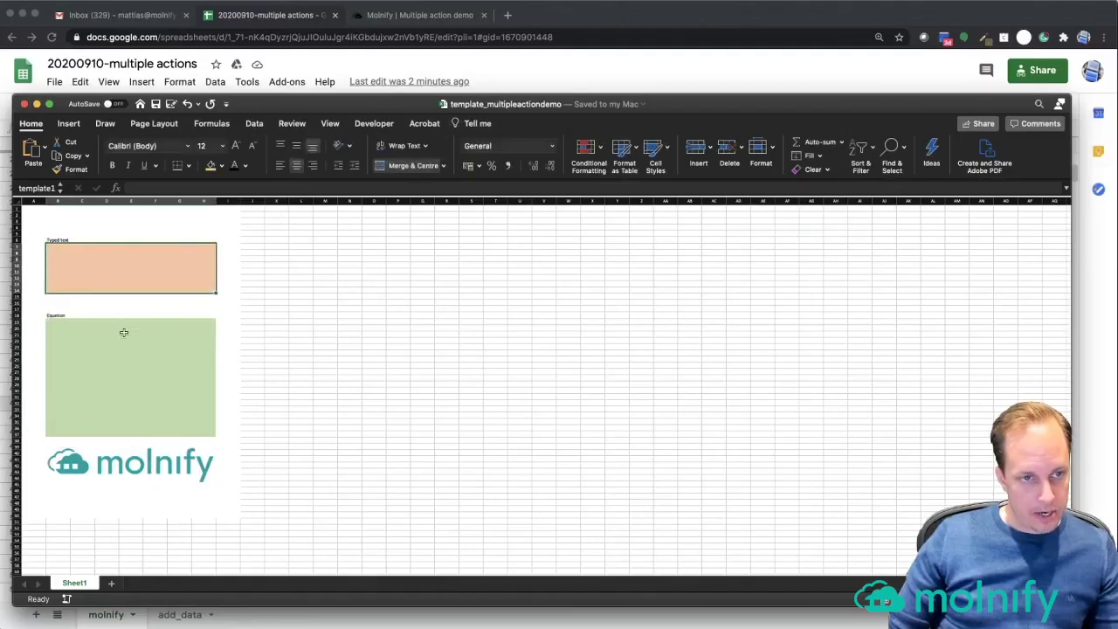
left_click(124, 335)
left_click(111, 274)
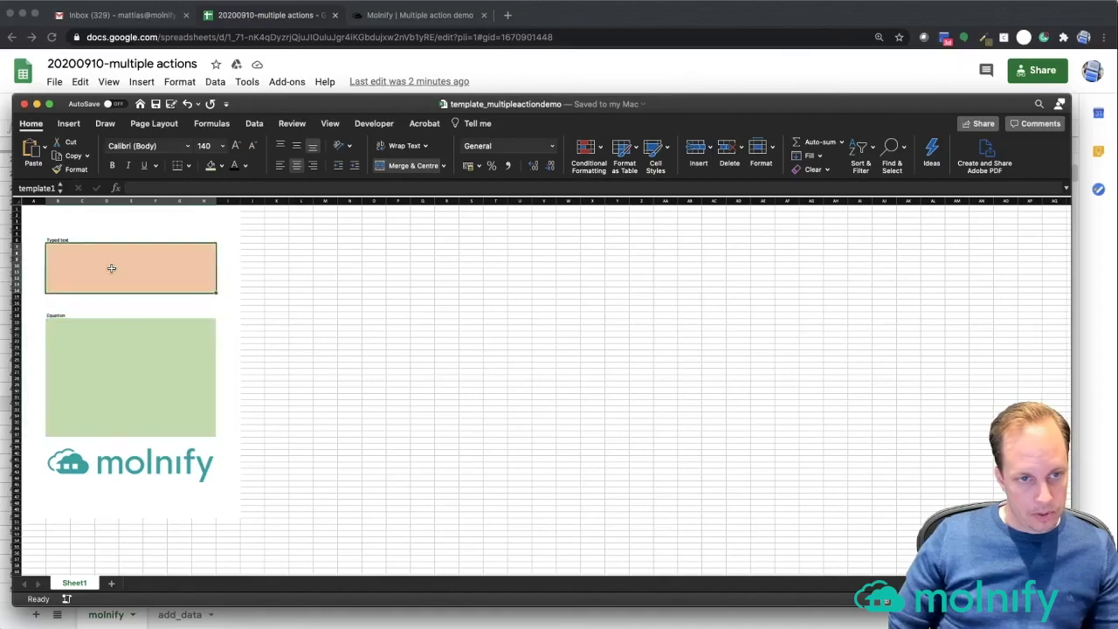
left_click(127, 347)
- Look at the Typed text and Equation labels, then return to Google Sheets
left_click(199, 66)
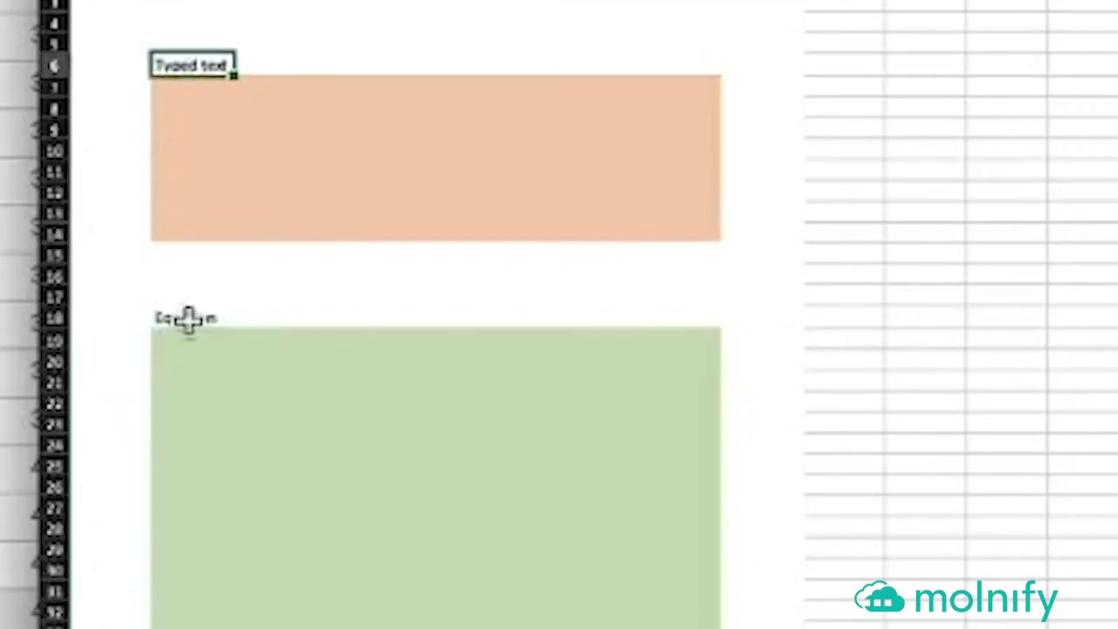
left_click(189, 319)
left_click(349, 284)
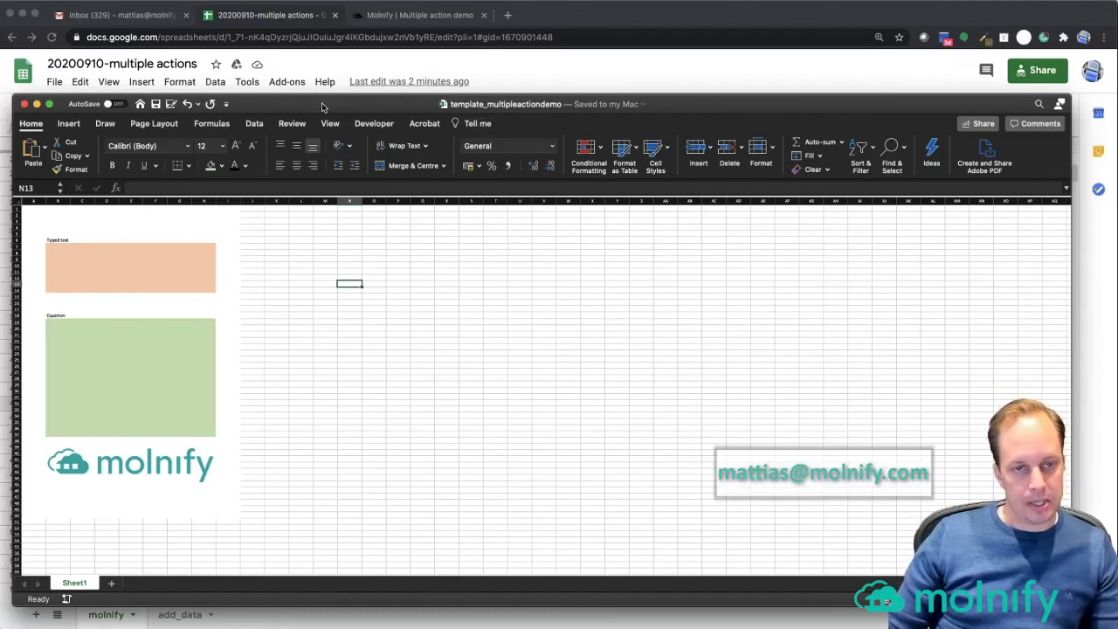
mouse_move(323, 108)
left_mouse_down()
mouse_move(331, 97)
mouse_move(328, 114)
left_mouse_up()
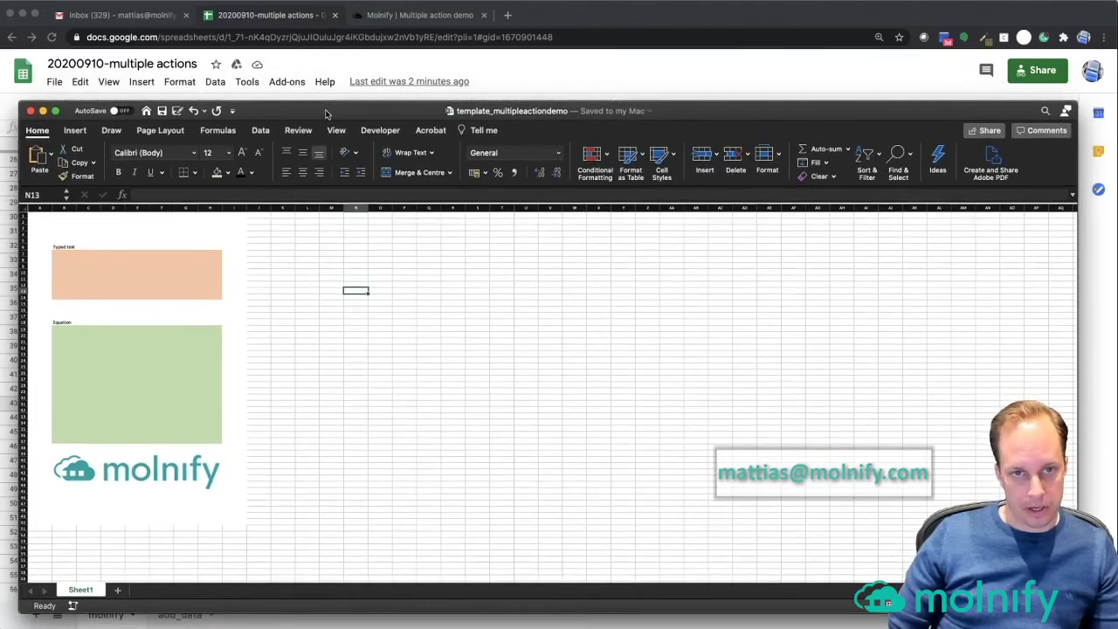
left_click(509, 82)
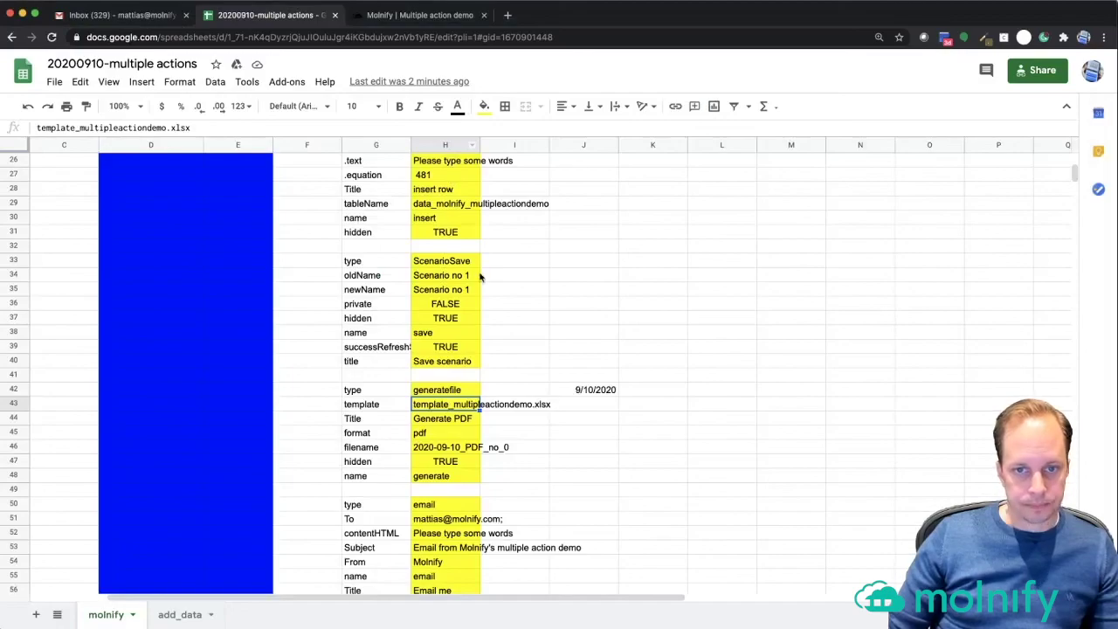
- Open the Named ranges list and show template1 at molnify!D14 and template2 at molnify!D12
scroll(482, 276, "up", 10)
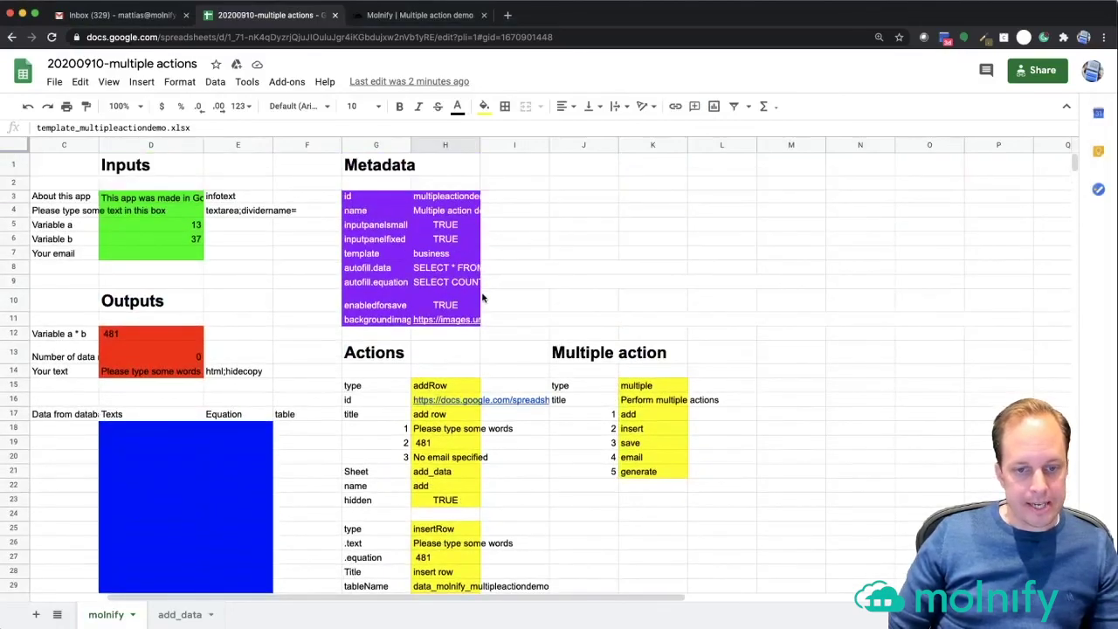
left_click(148, 352)
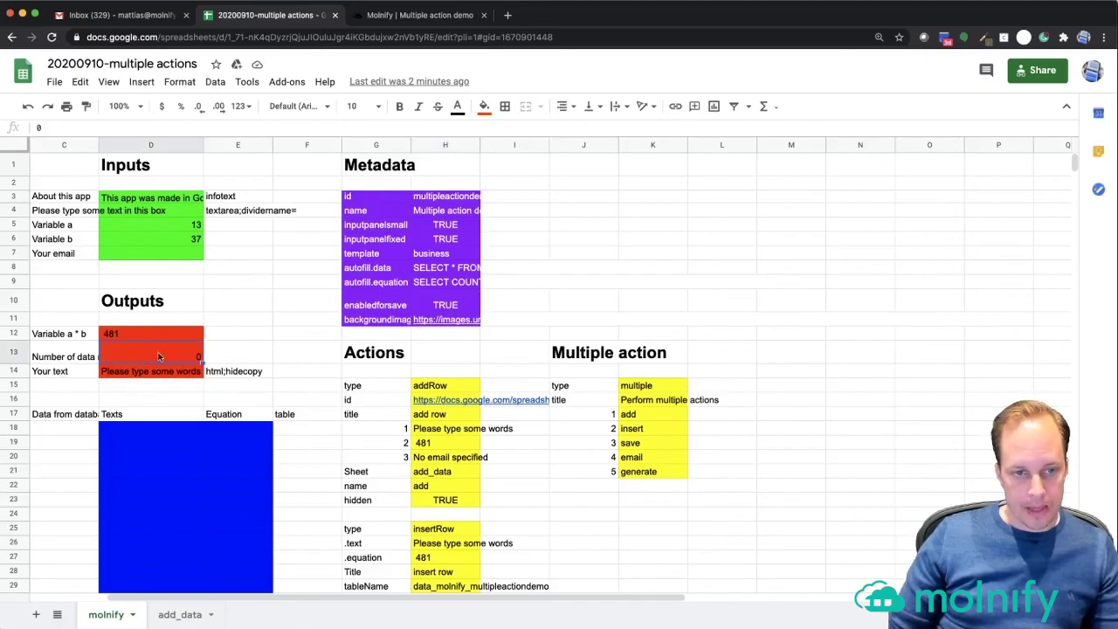
right_click(167, 356)
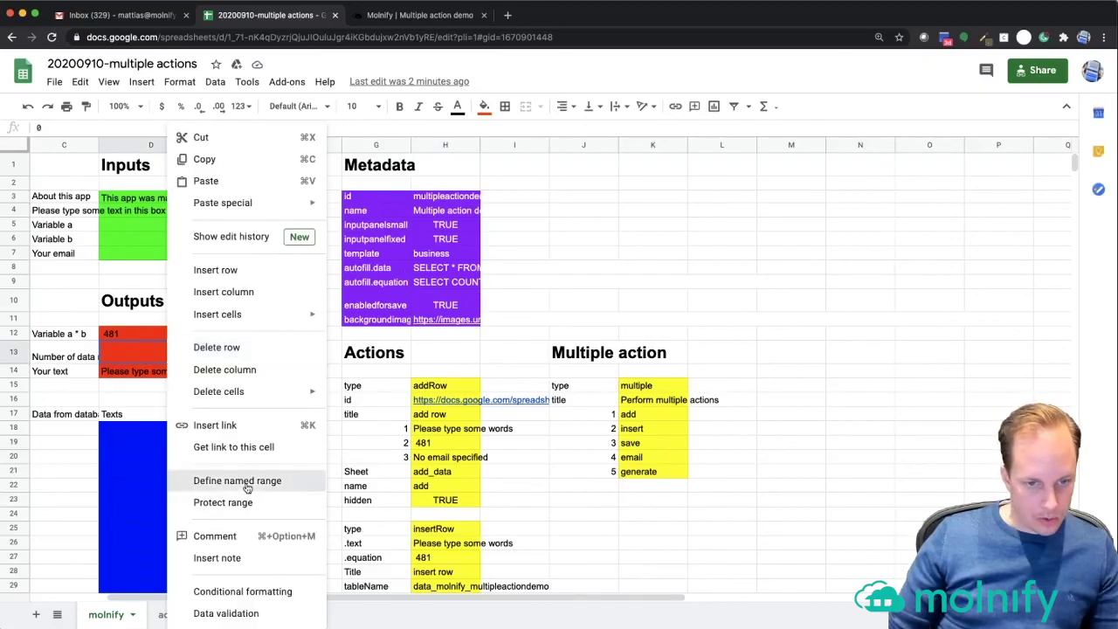
left_click(241, 483)
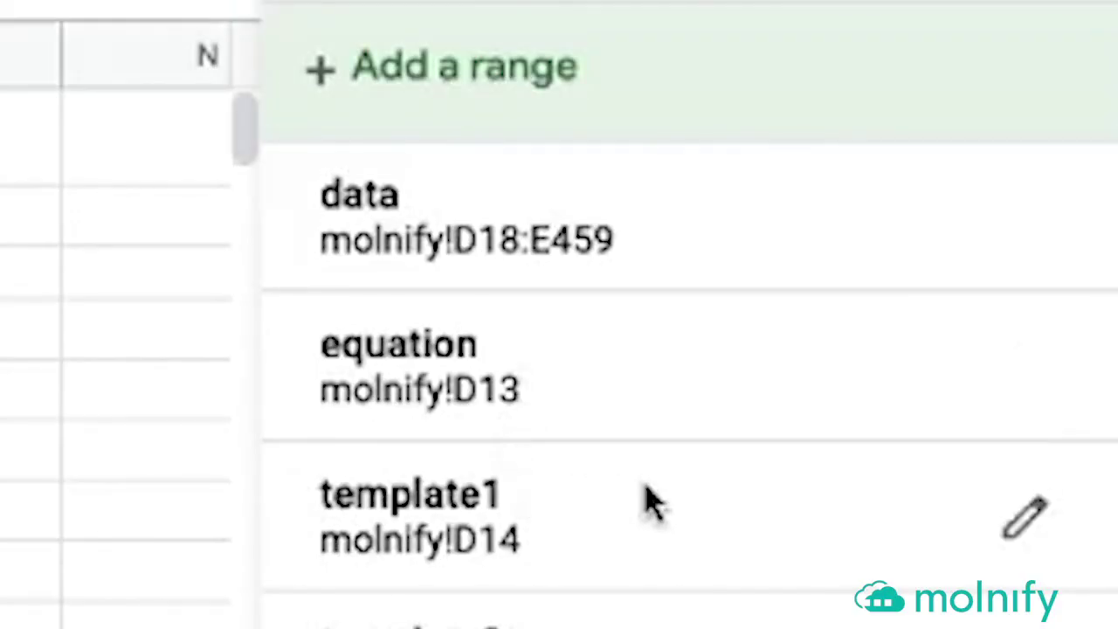
left_click(965, 250)
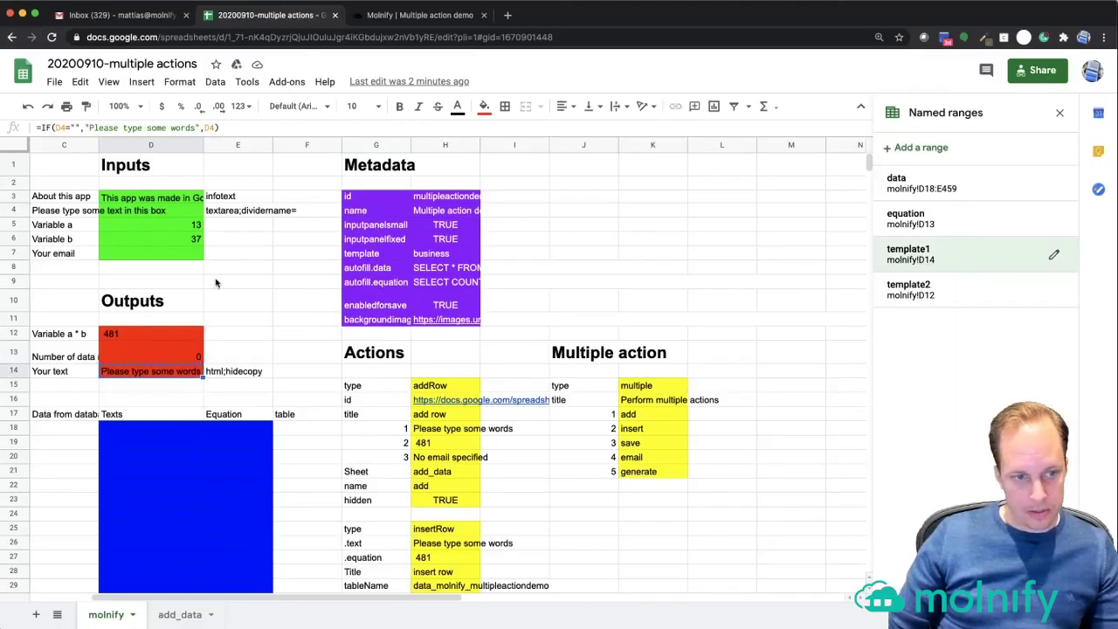
left_click(961, 289)
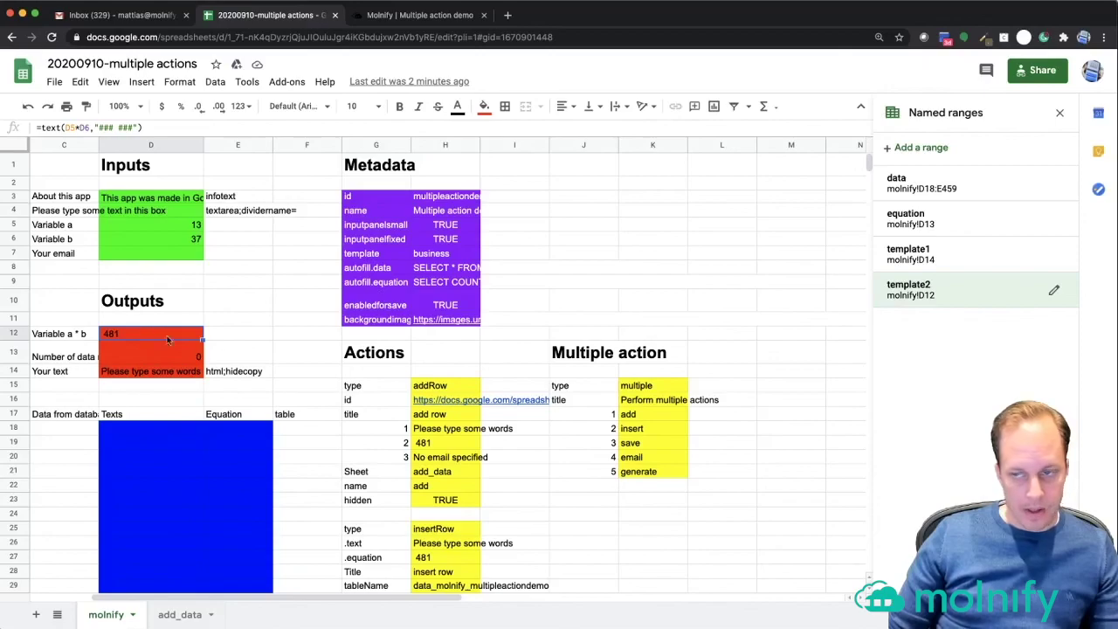
left_click(927, 289)
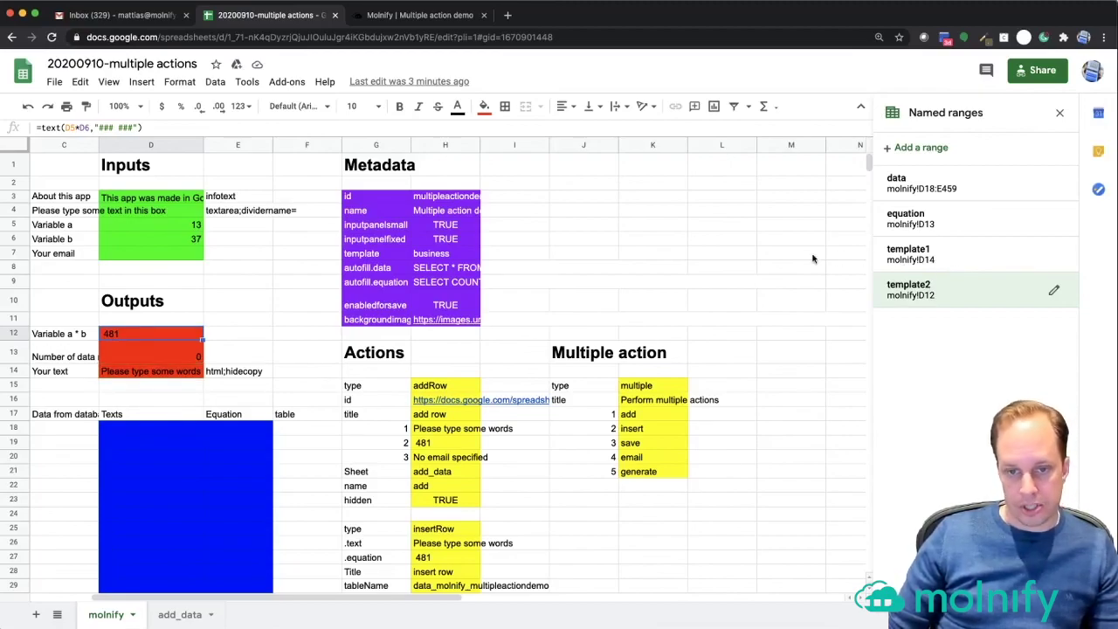
- Close Named ranges and inspect the email action's type and its To formula in H51
left_click(767, 257)
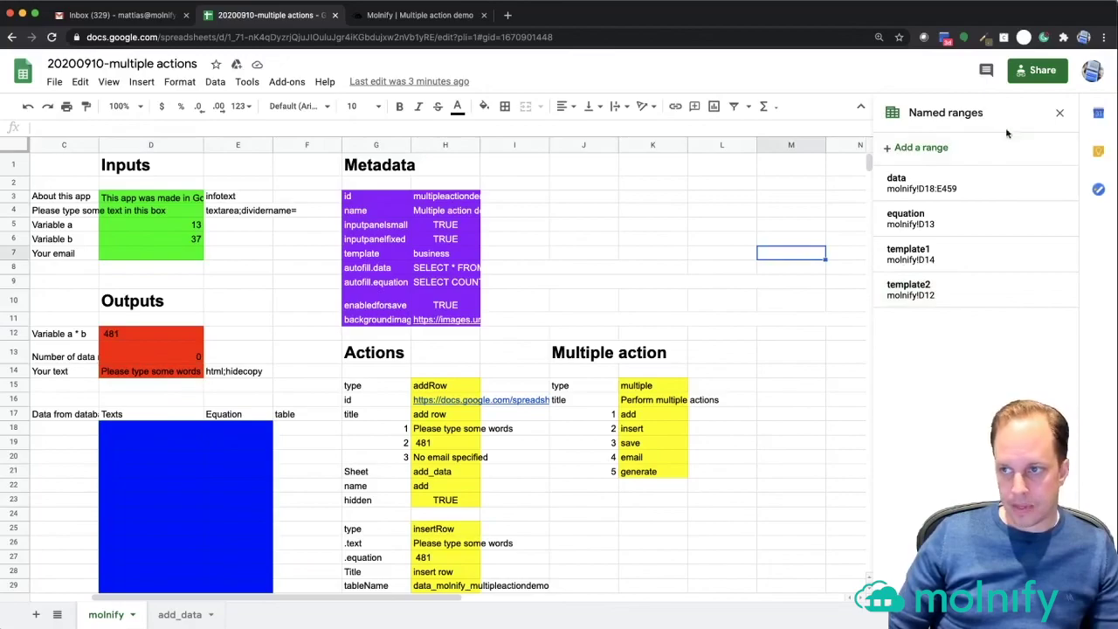
left_click(1060, 112)
scroll(525, 441, "down", 10)
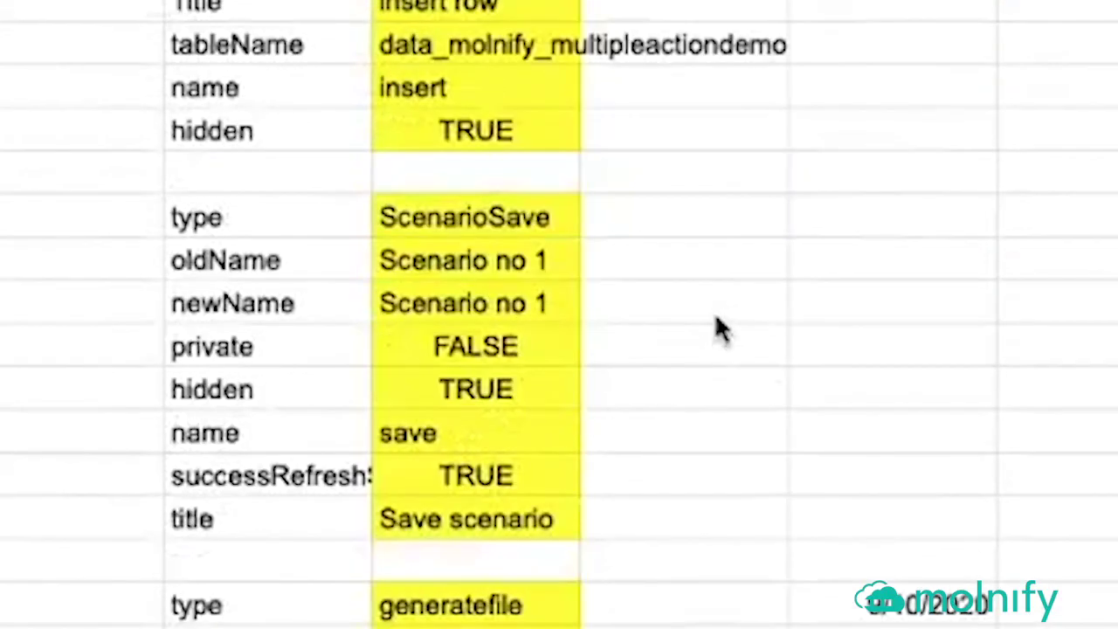
scroll(717, 303, "down", 5)
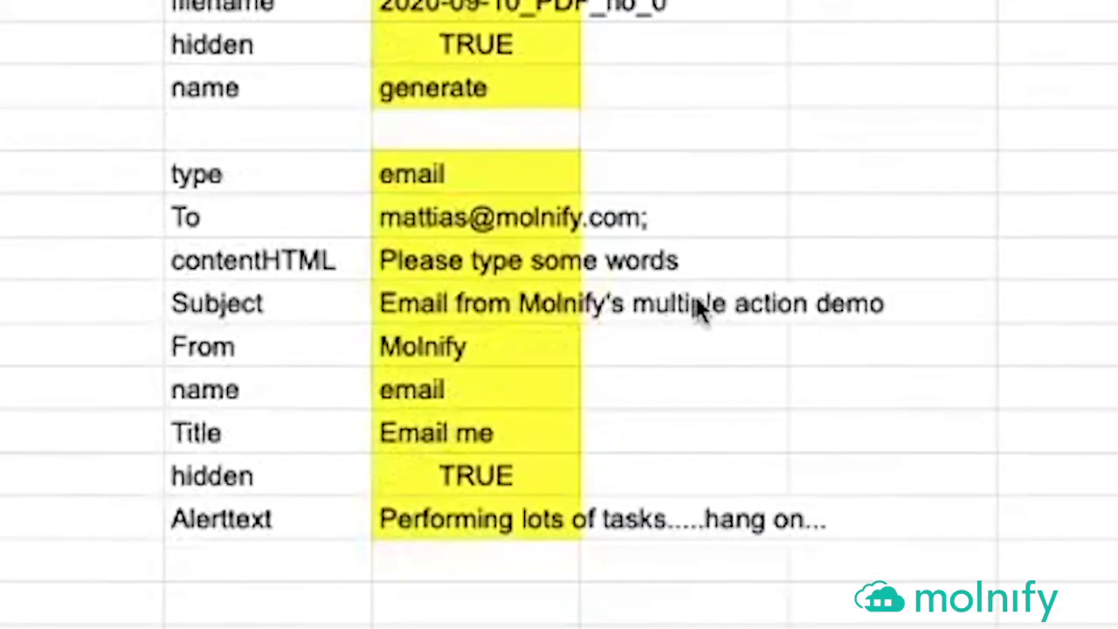
left_click(297, 192)
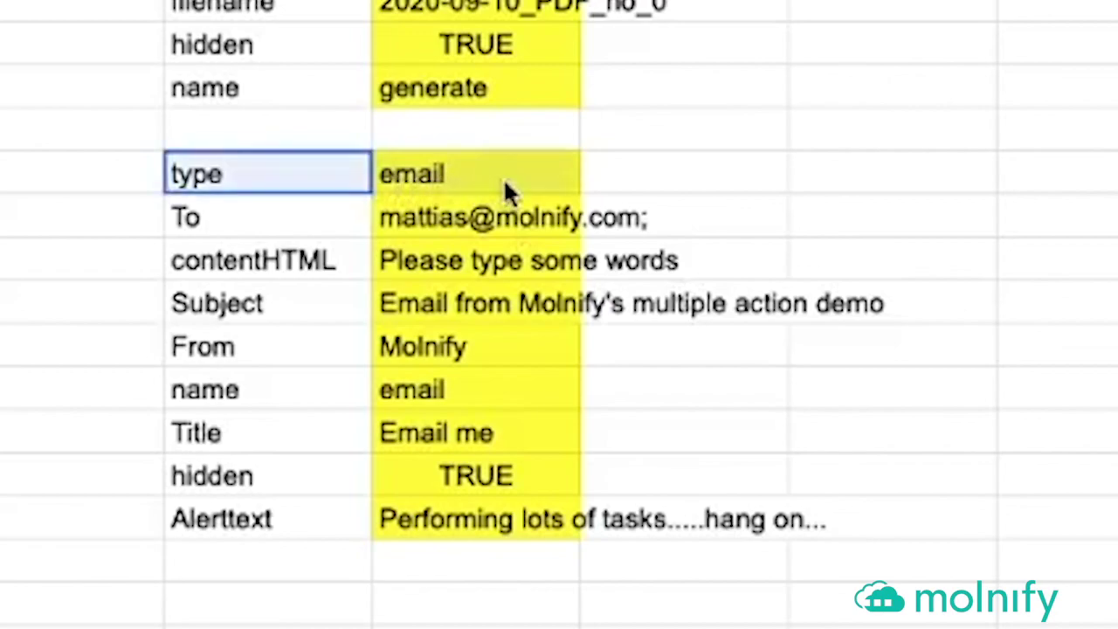
key("Right")
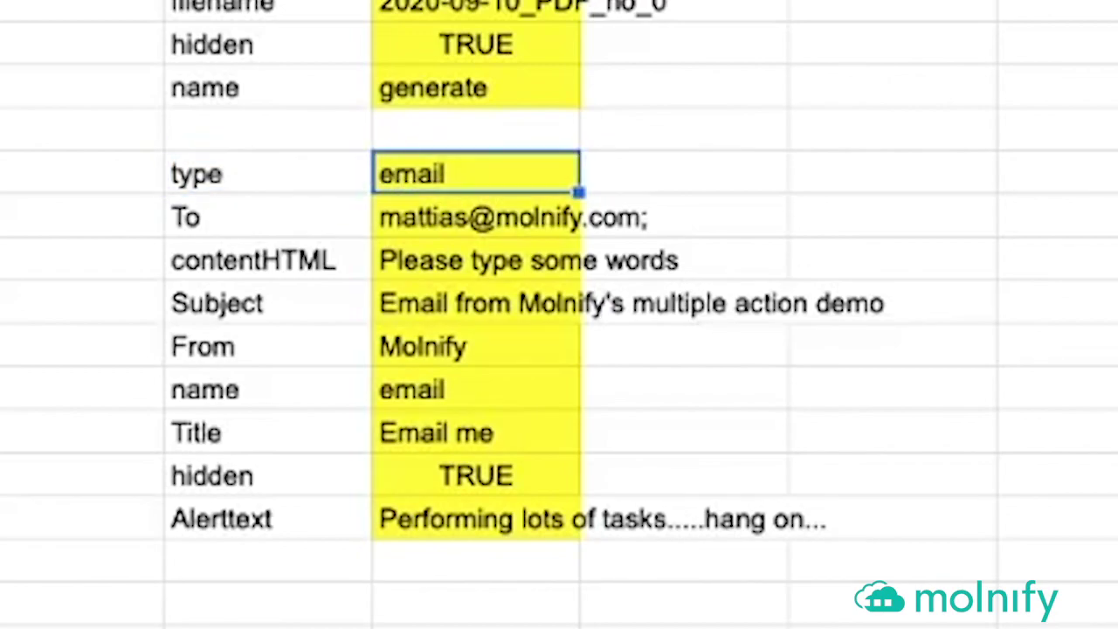
key("Left")
key("Down")
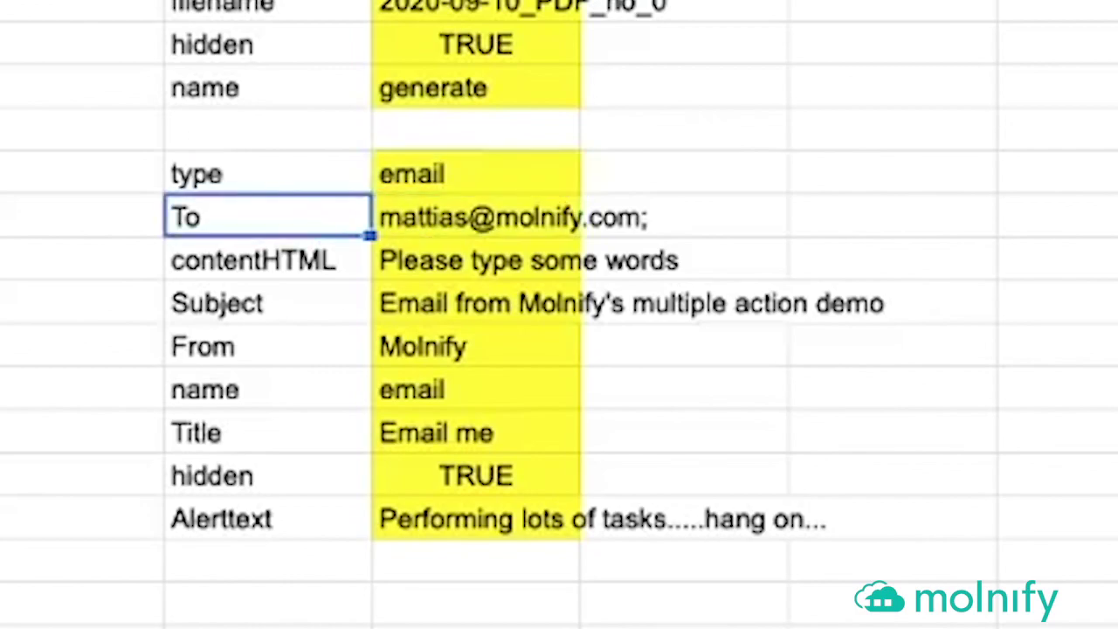
key("Right")
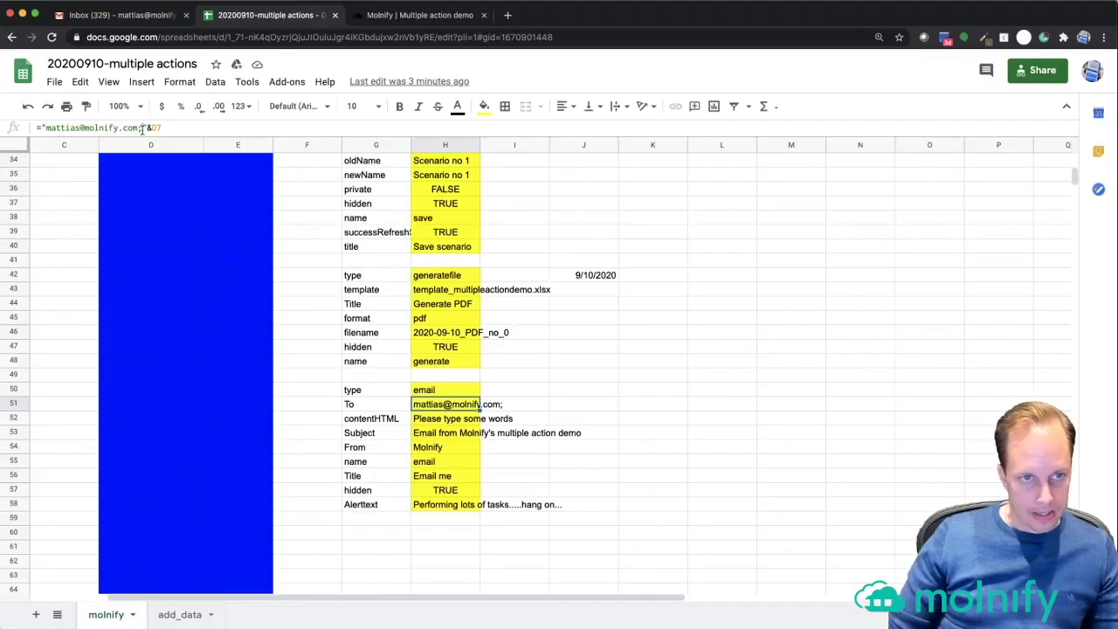
left_click(469, 348)
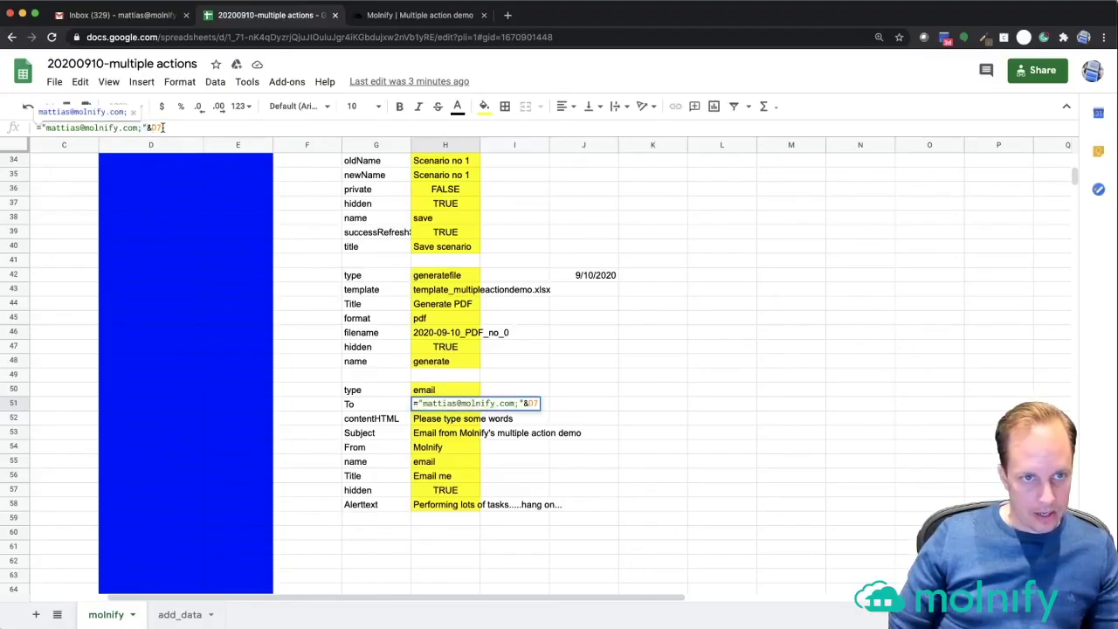
scroll(186, 200, "up", 10)
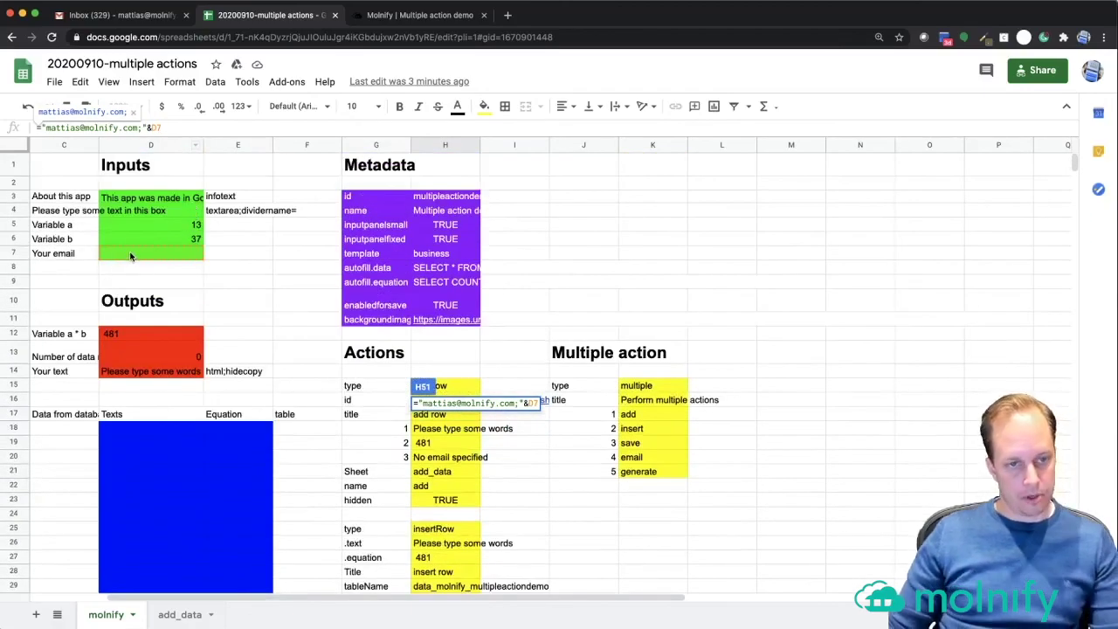
key("Escape")
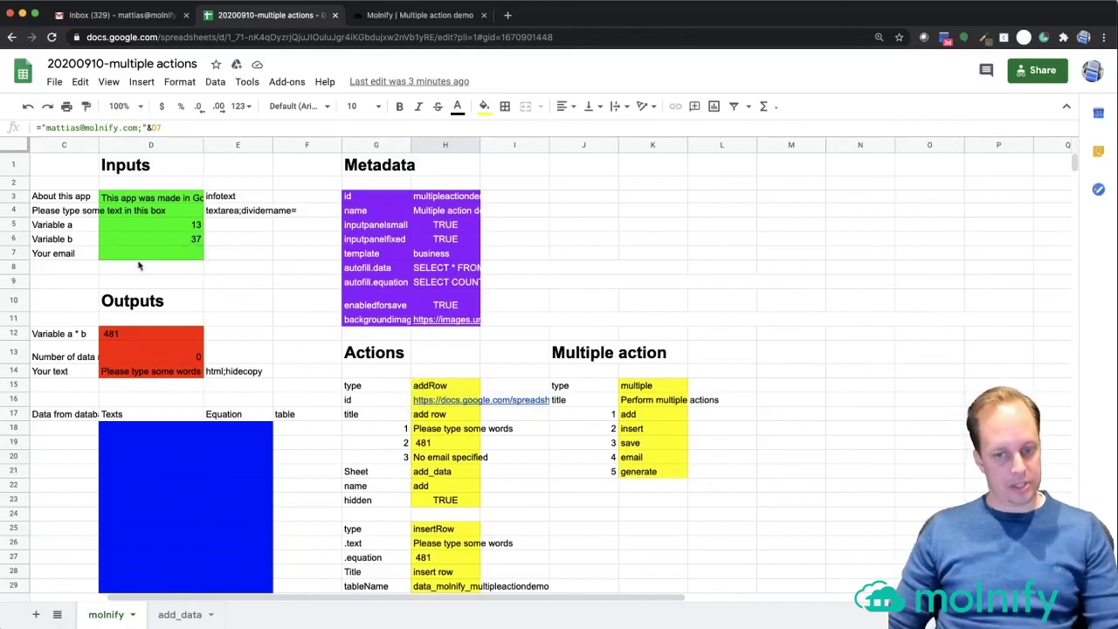
scroll(346, 405, "down", 10)
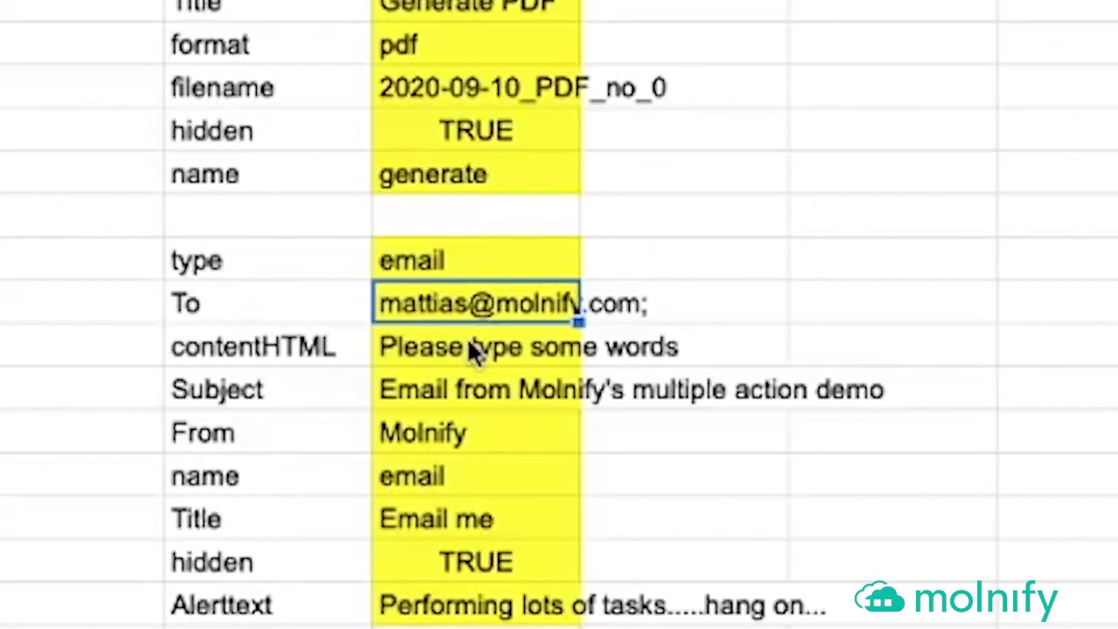
left_click(474, 350)
key("Left")
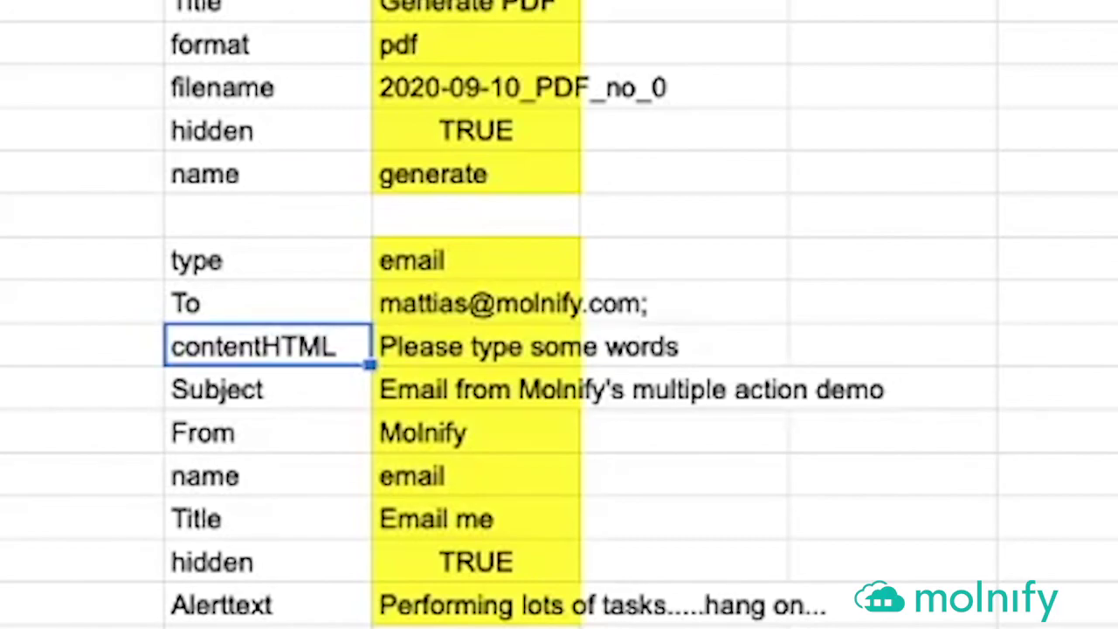
key("Right")
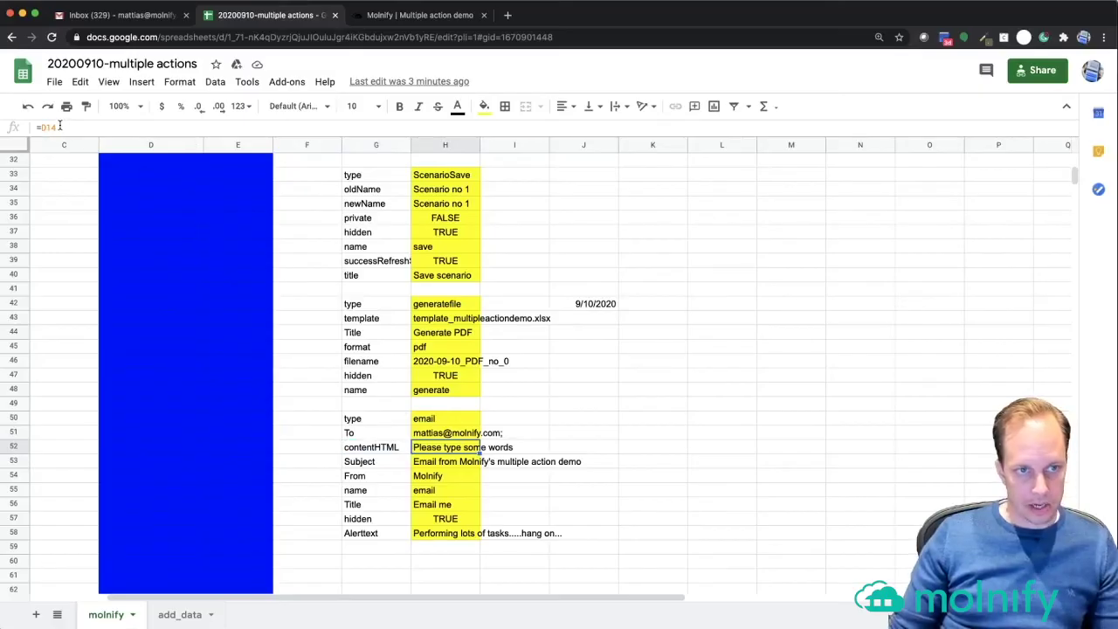
left_click(59, 126)
scroll(152, 245, "up", 8)
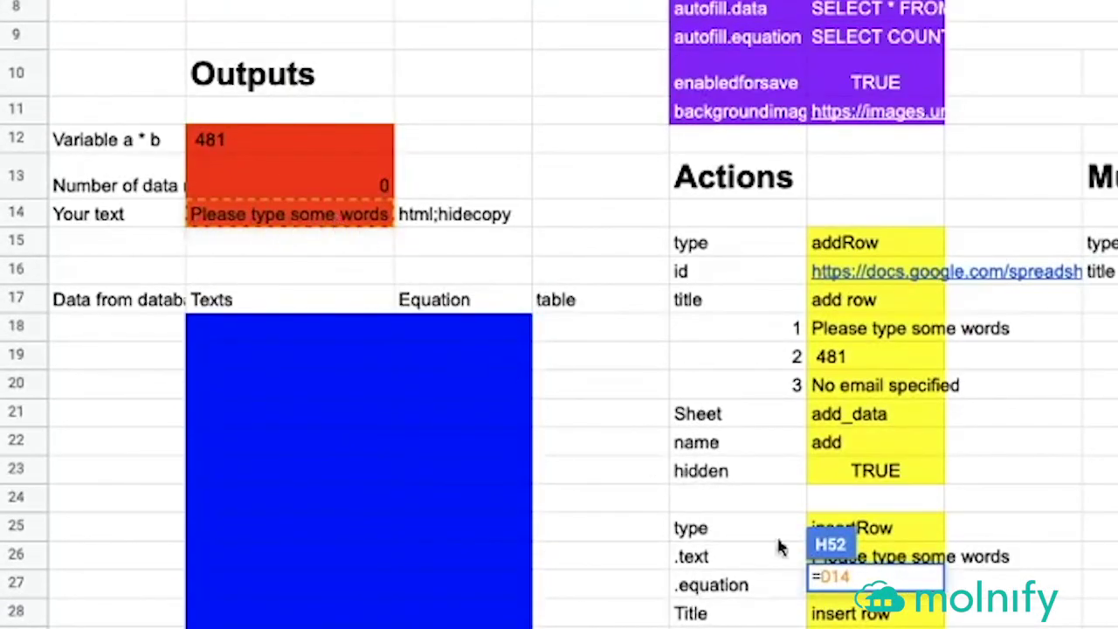
scroll(656, 524, "down", 7)
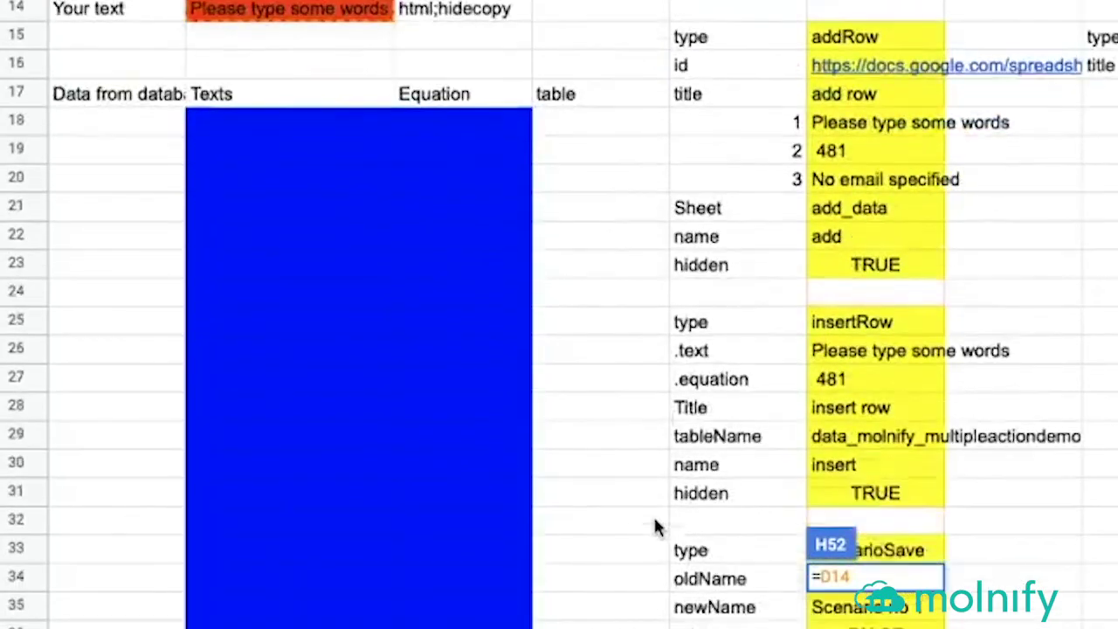
scroll(655, 522, "down", 3)
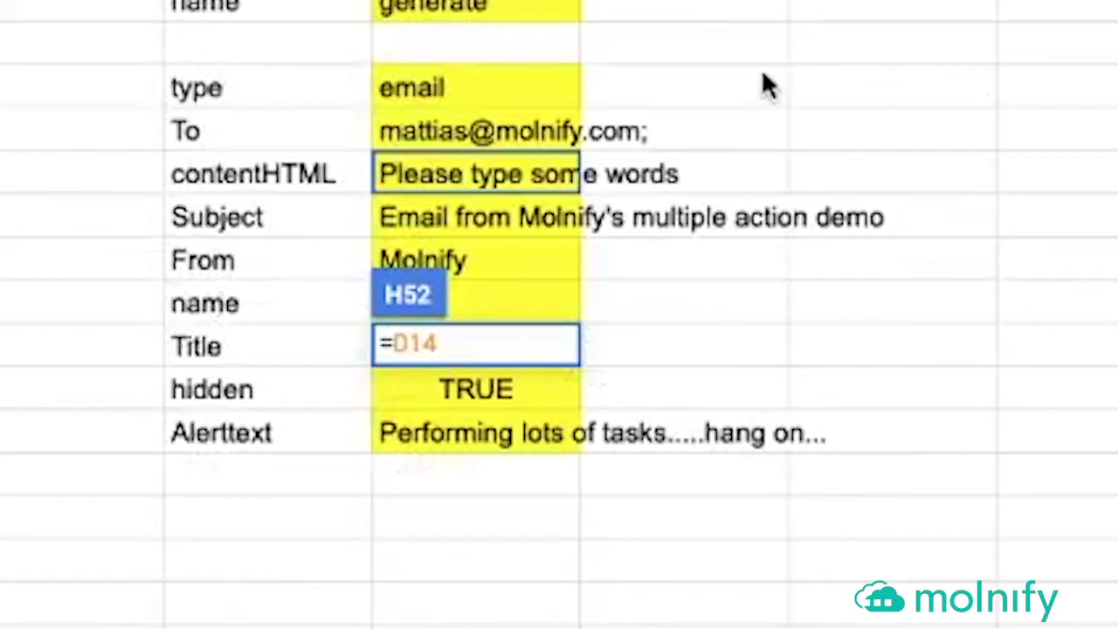
left_click(1040, 403)
left_click(524, 218)
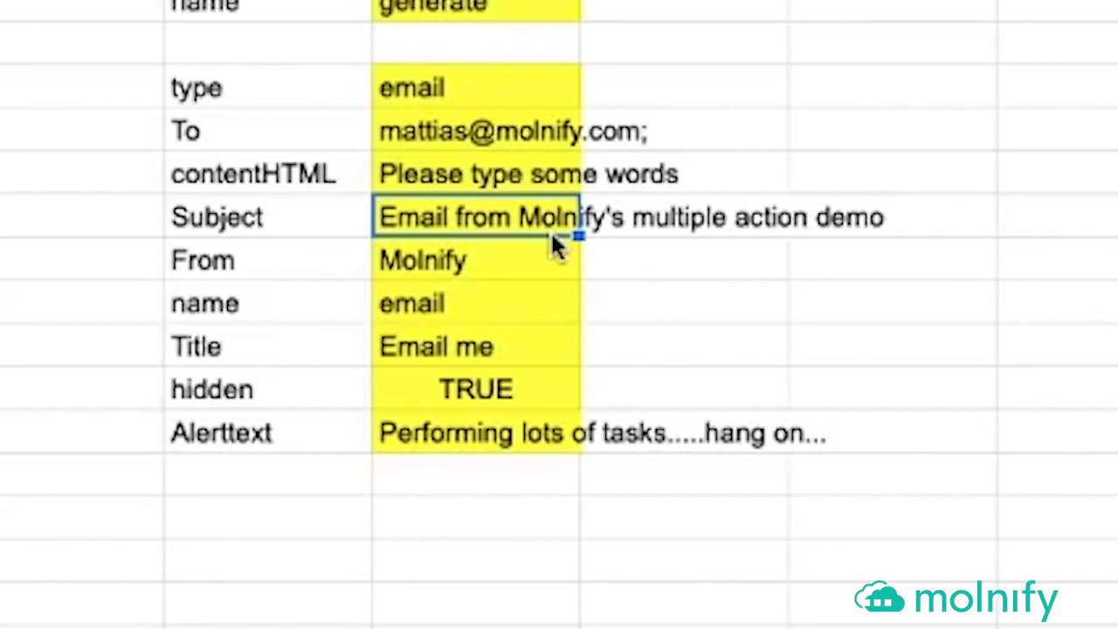
key("Down")
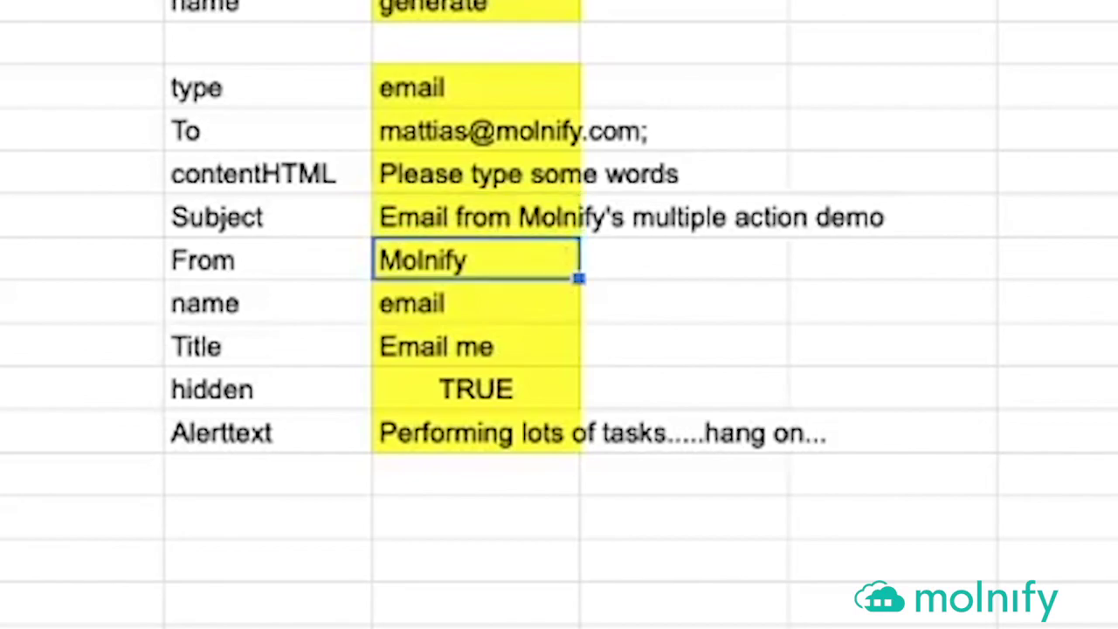
key("Down")
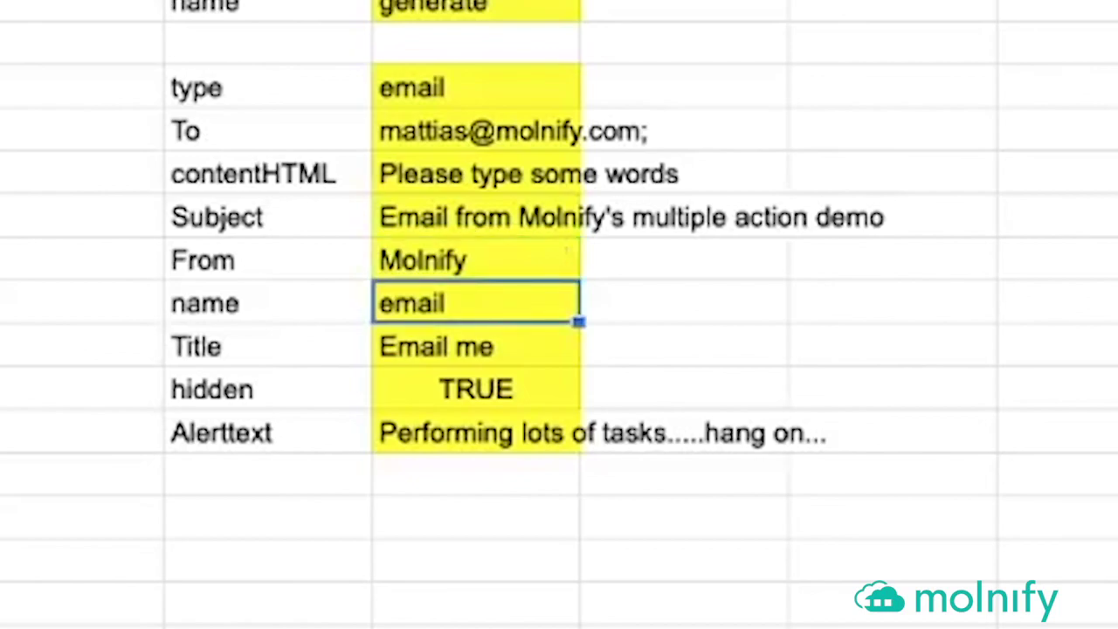
key("Down")
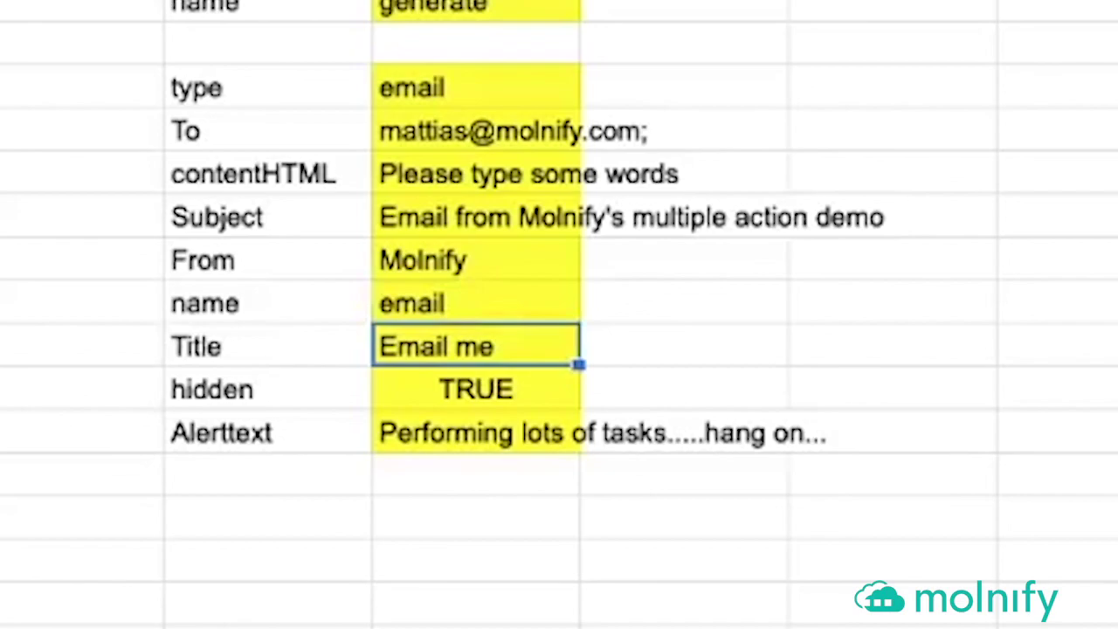
left_click(476, 389)
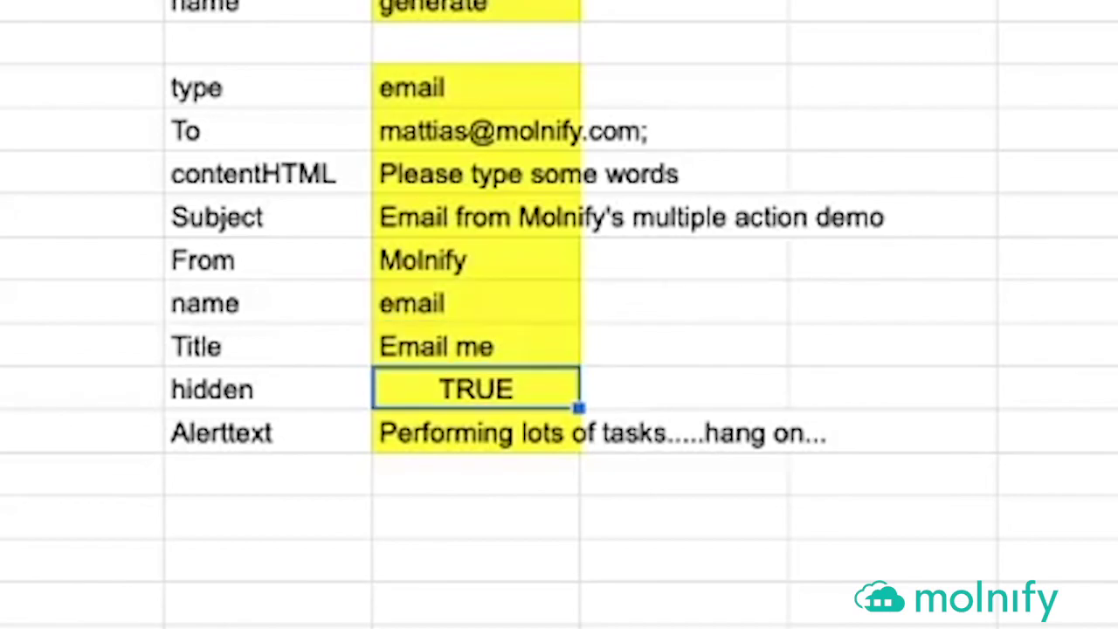
left_click(476, 433)
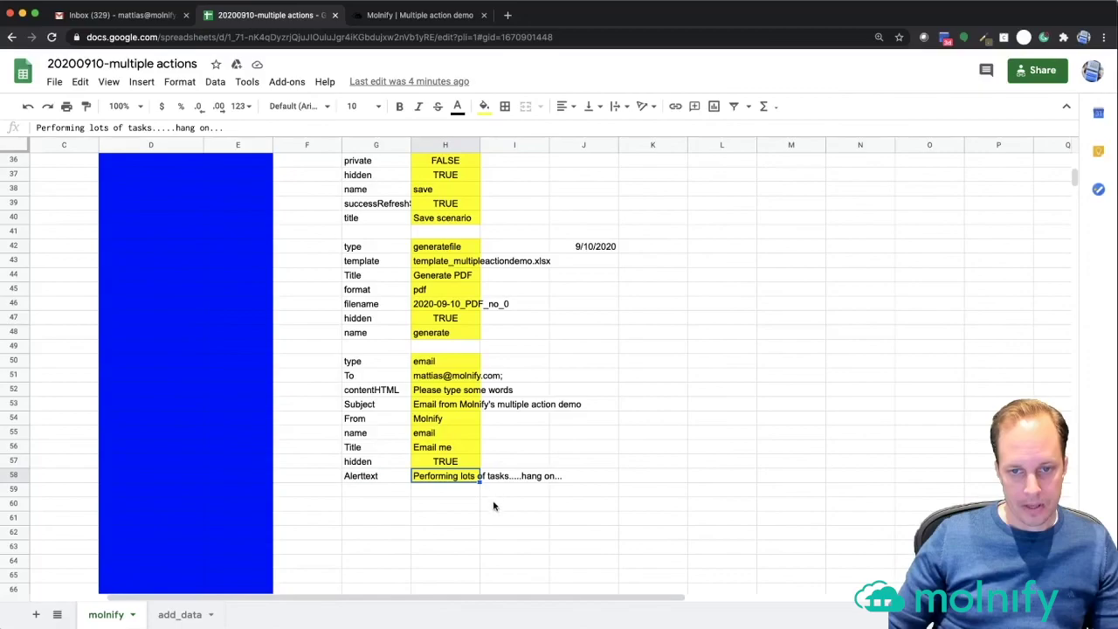
scroll(489, 367, "up", 10)
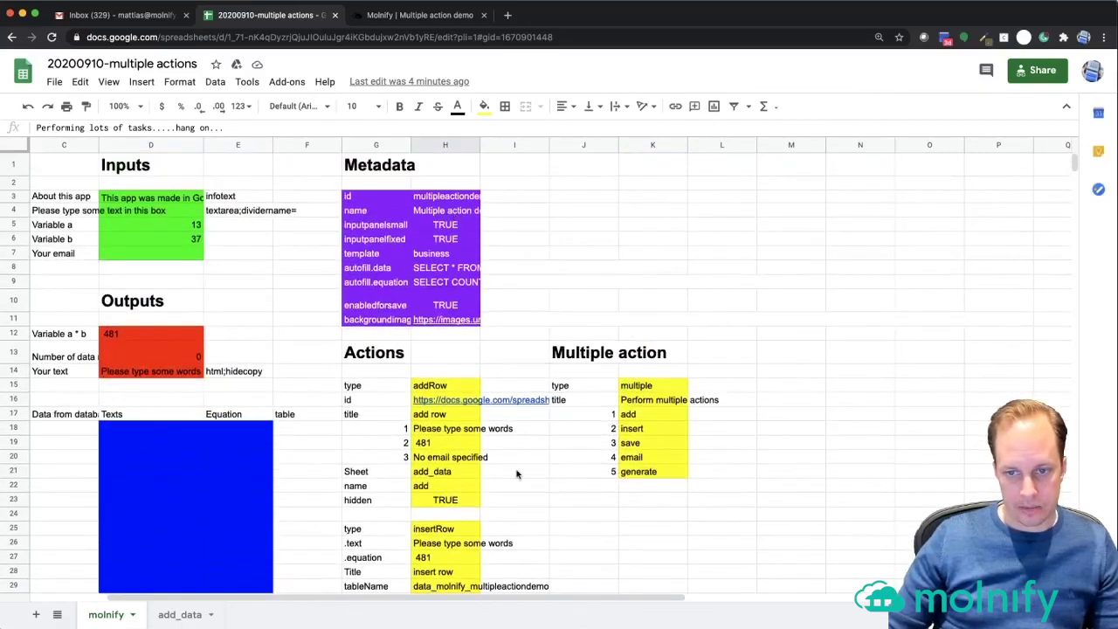
- Review the Multiple action block's type 'multiple' and title 'Perform multiple actions'
left_click(585, 389)
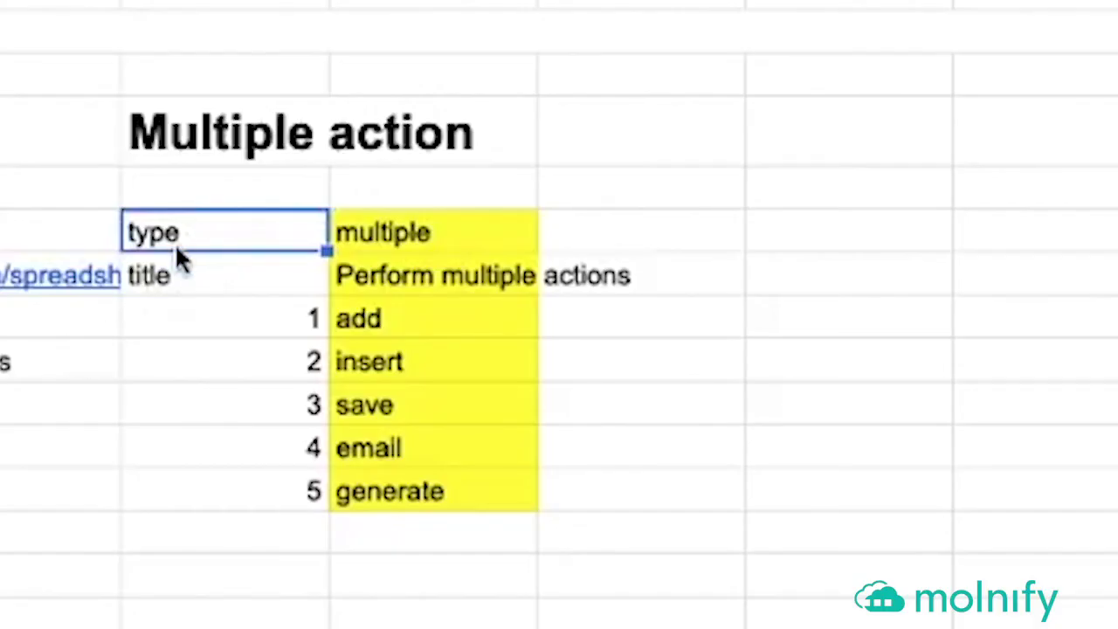
key("Right")
left_click(225, 275)
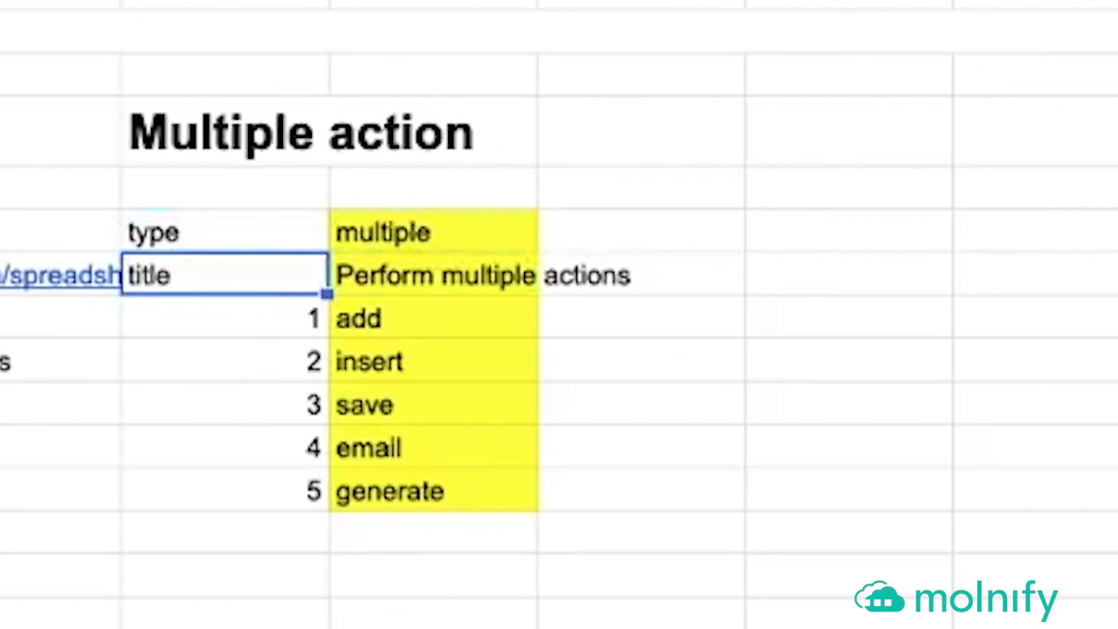
key("Right")
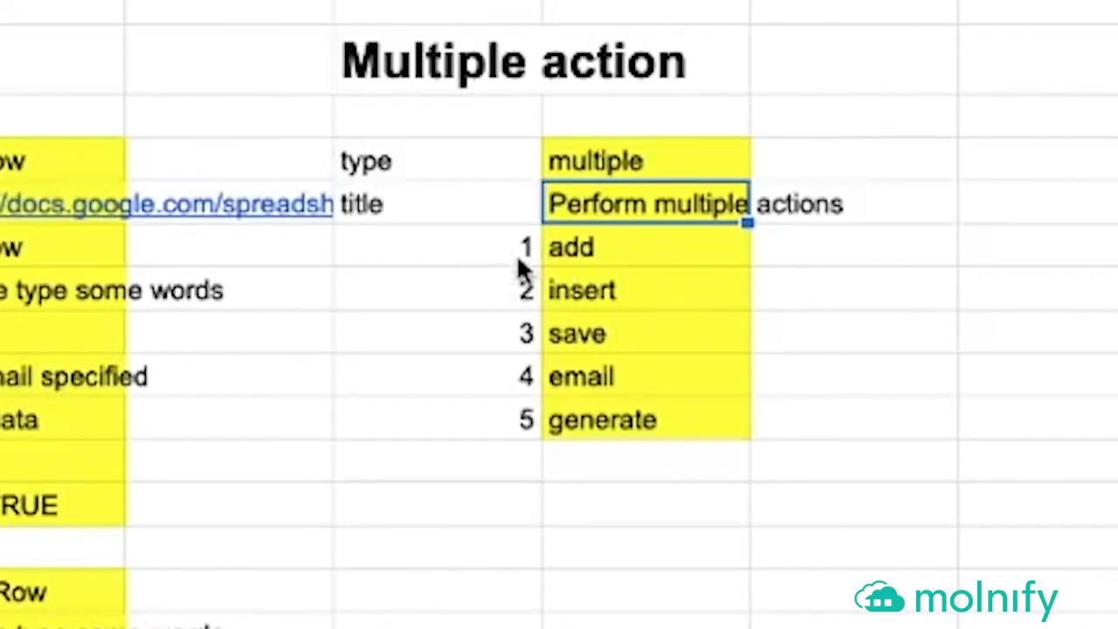
- Walk through the chained action list: add, insert, save and email, then view the demo app
left_click(611, 419)
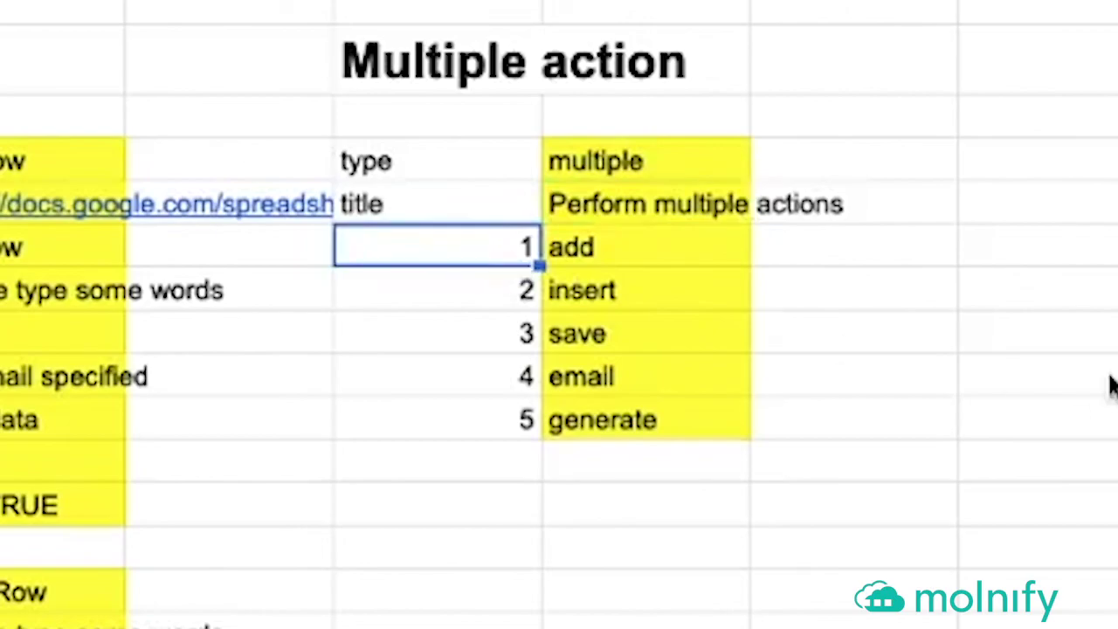
key("Right")
key("Down")
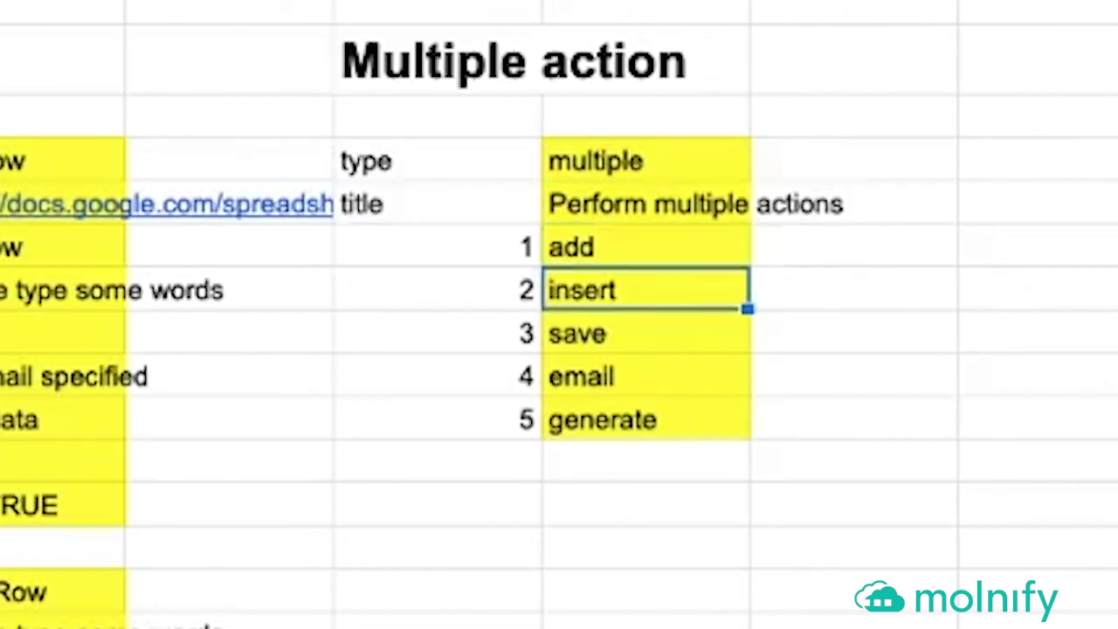
key("Down")
key("Down")
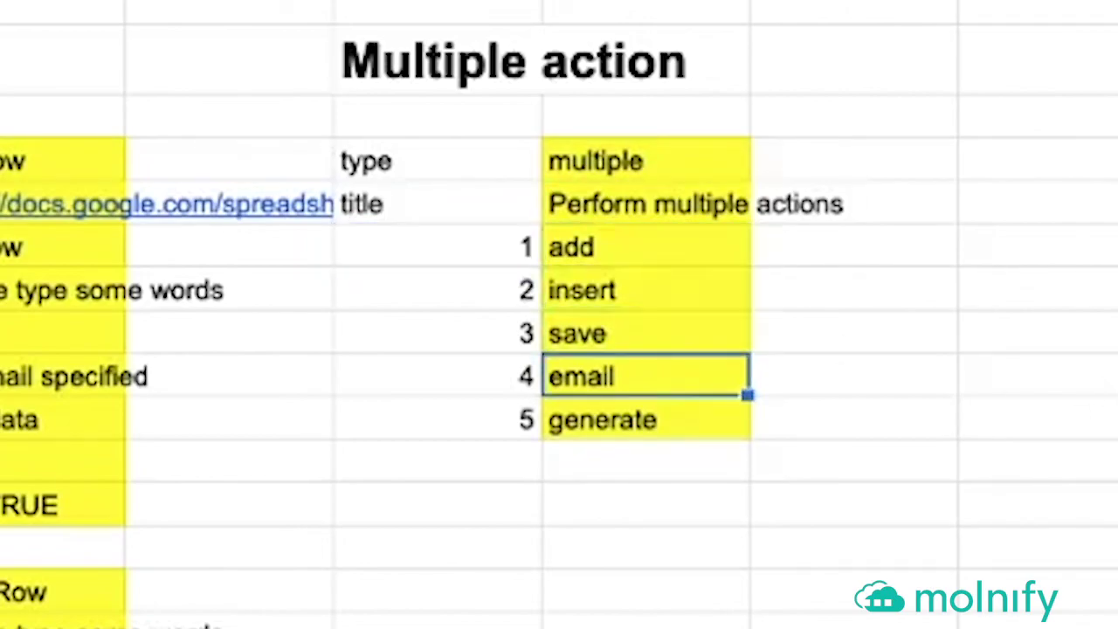
key("Down")
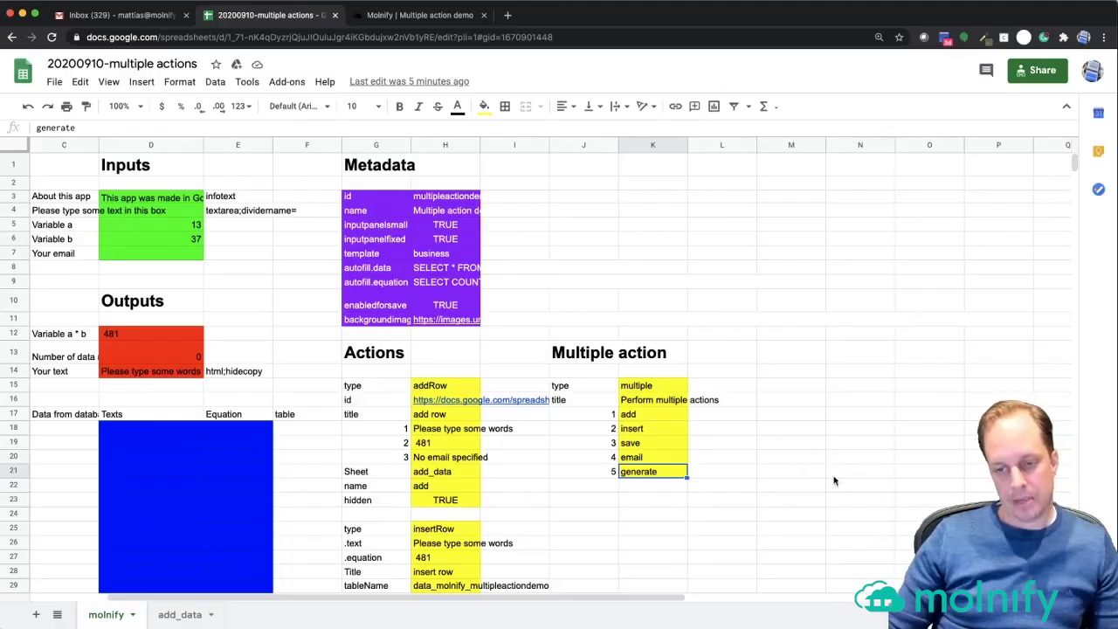
left_click(880, 469)
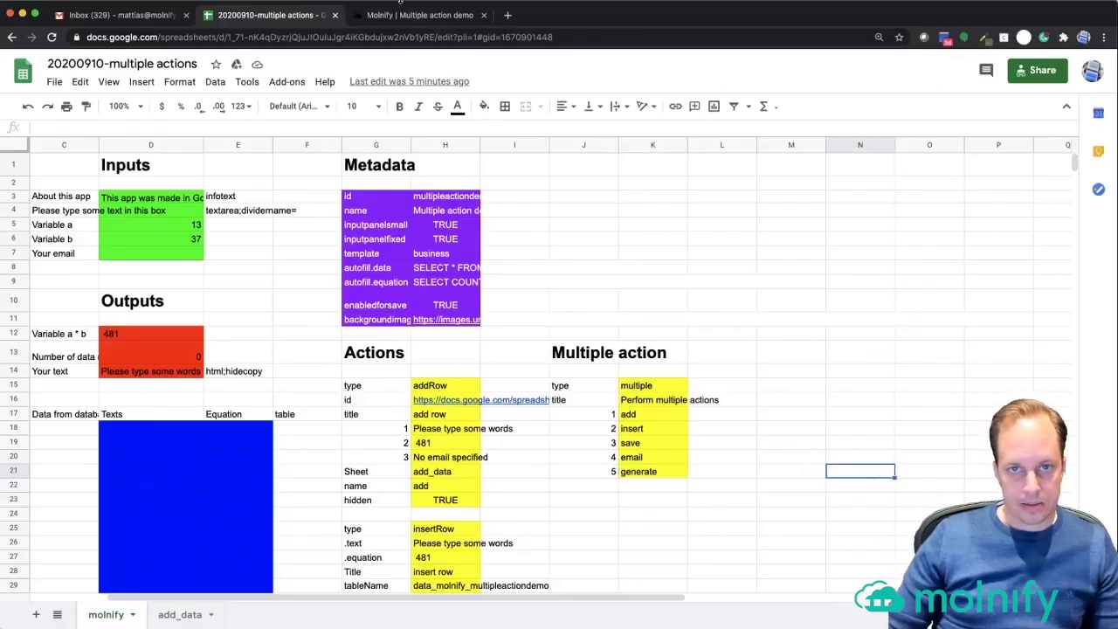
left_click(405, 16)
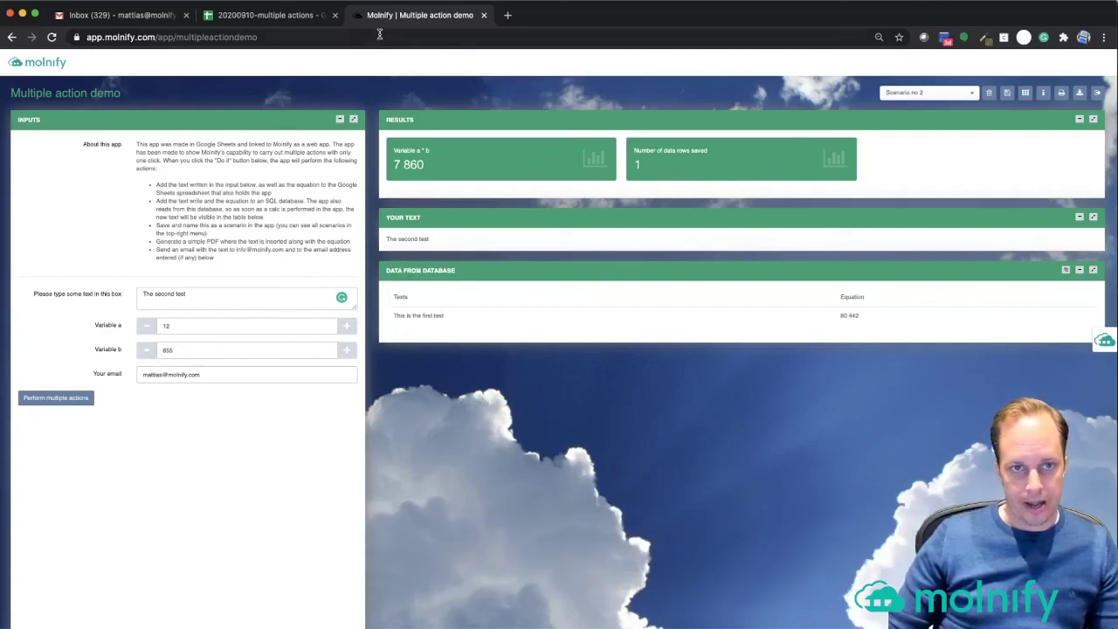
- Go to app.molnify.com and open the Create App page from the sidebar
left_click(345, 36)
type("app.molnify.com")
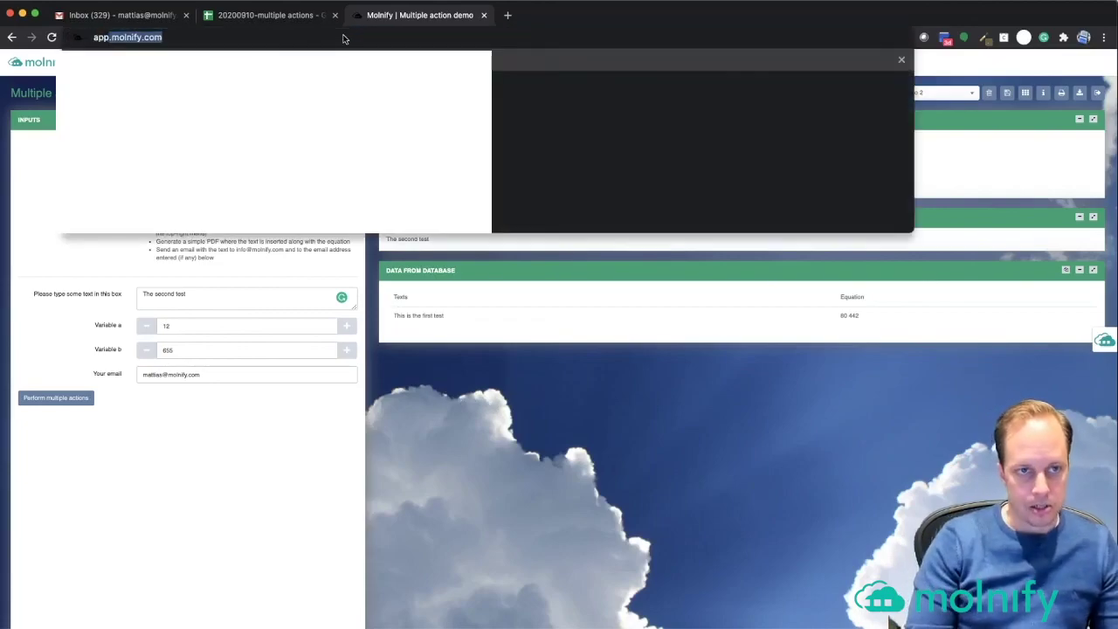
key("Return")
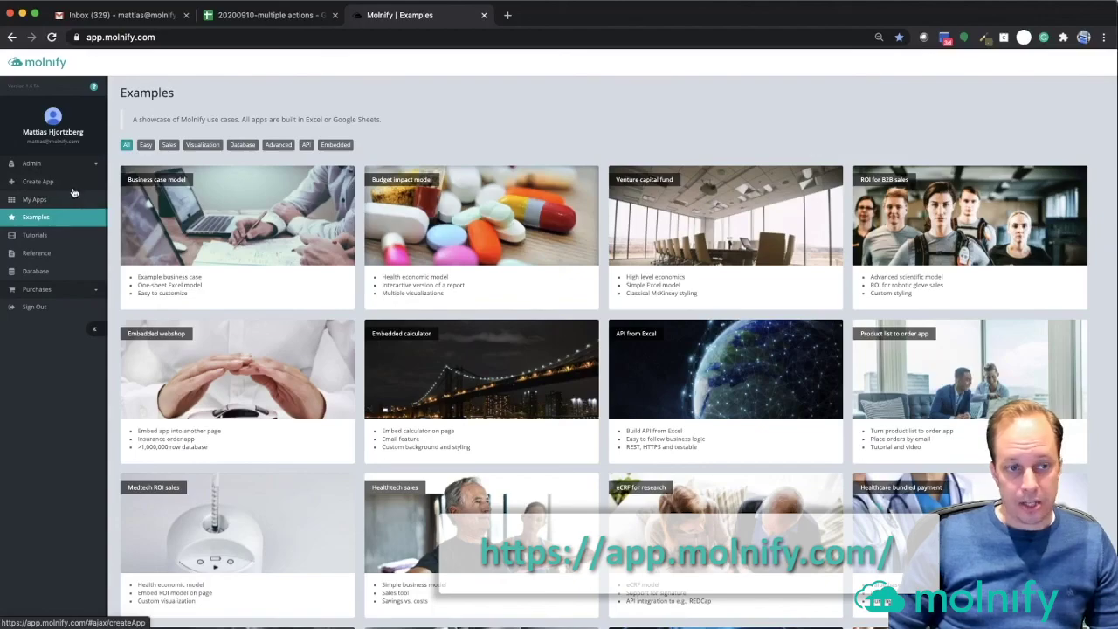
left_click(39, 181)
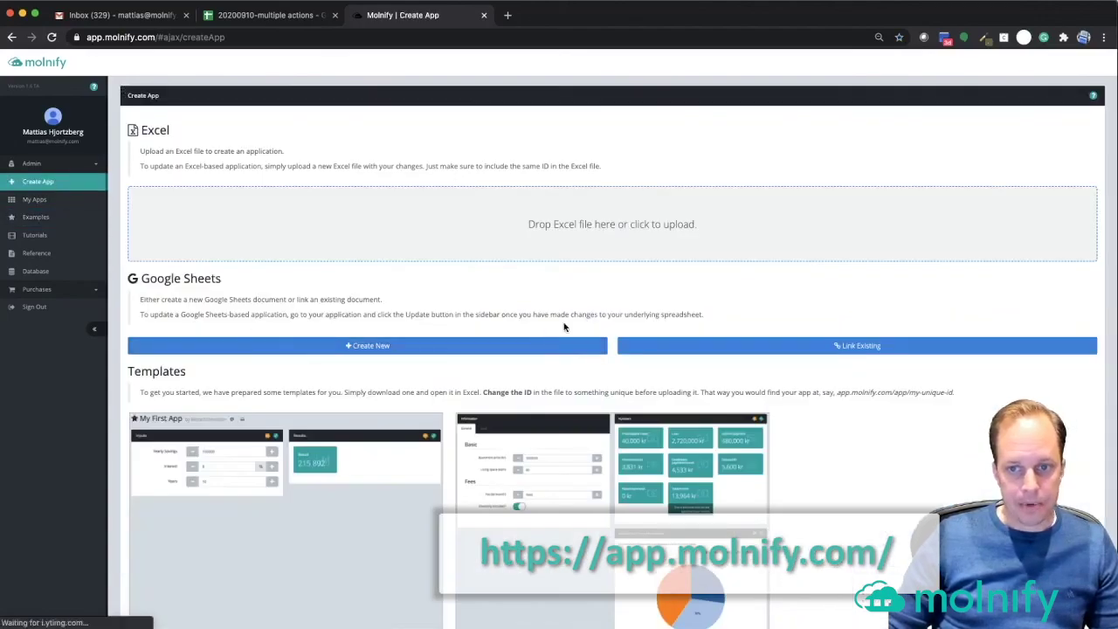